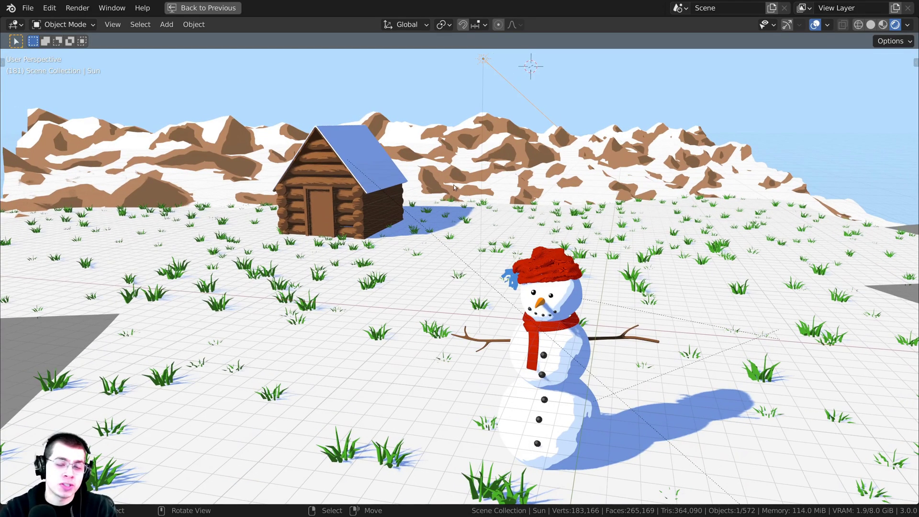
- Trackball-rotate the sun light to a low angle so the snowman casts a long shadow across the snow
middle_click_drag(472, 189, 498, 105)
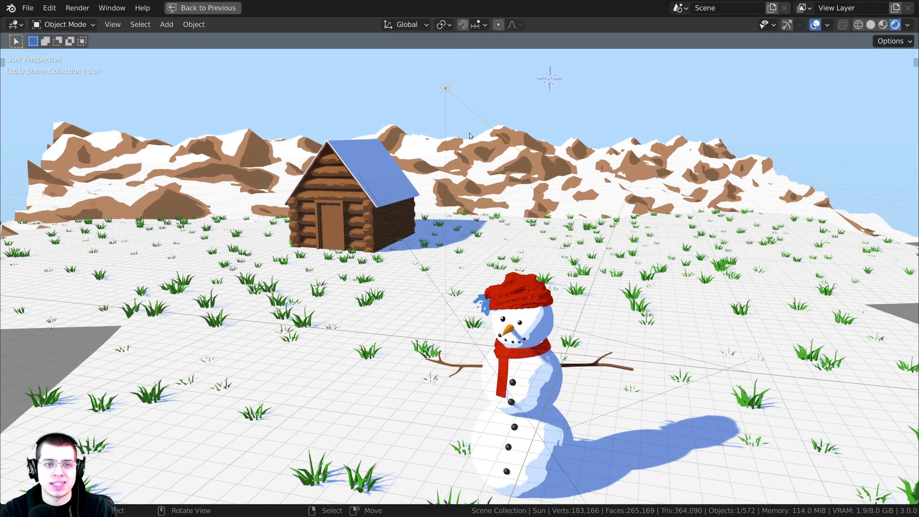
middle_click_drag(468, 136, 587, 106)
key("r")
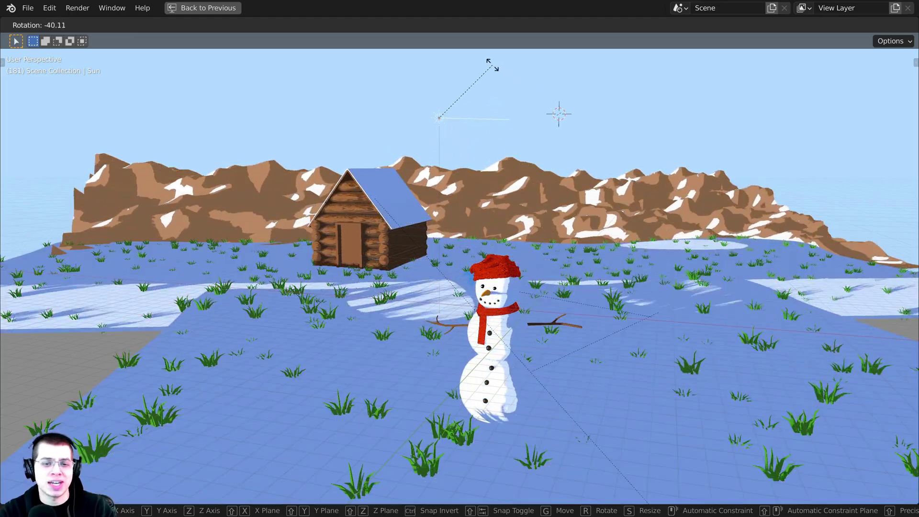
key("r")
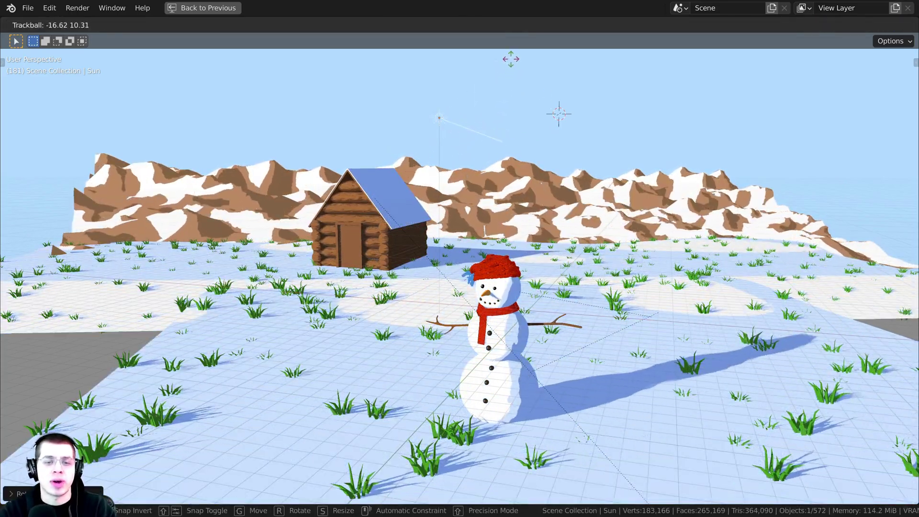
left_click(510, 59)
- Rotate the sun light so that it points straight down onto the scene
middle_click_drag(508, 72, 493, 68)
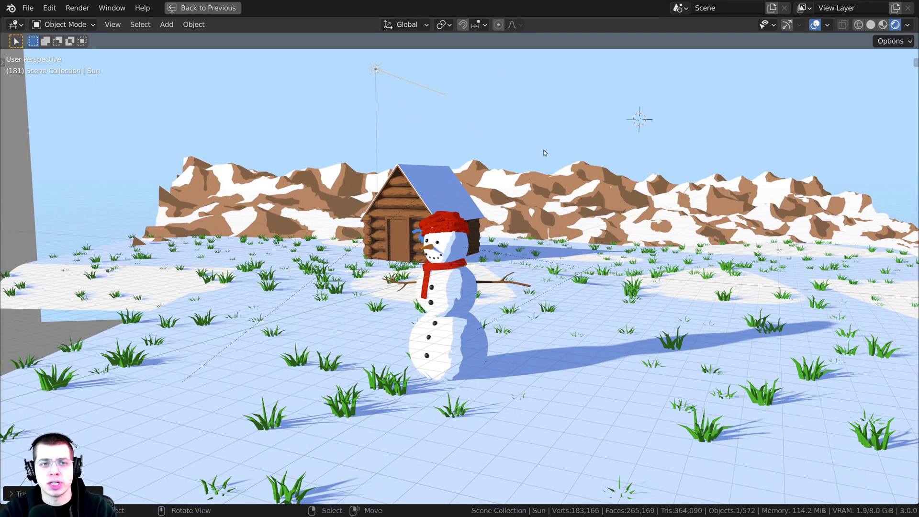
key("r")
left_click(531, 115)
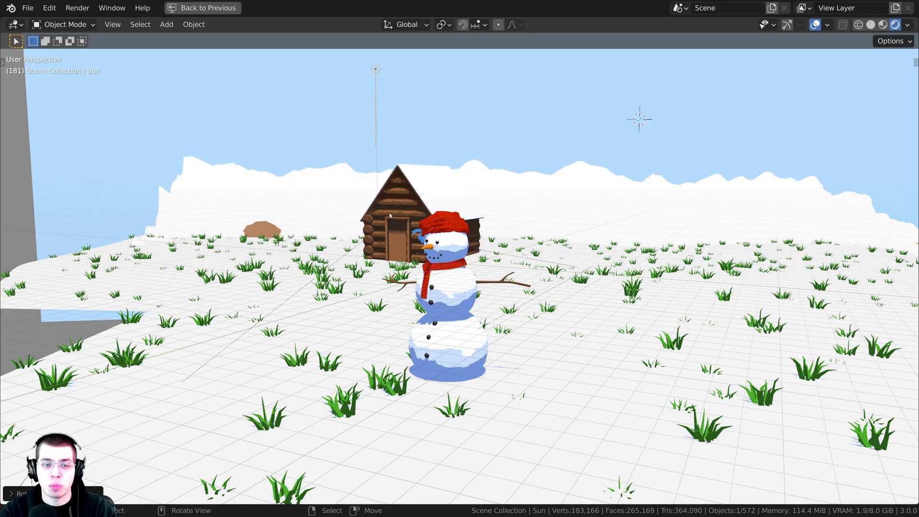
middle_click_drag(528, 225, 540, 193)
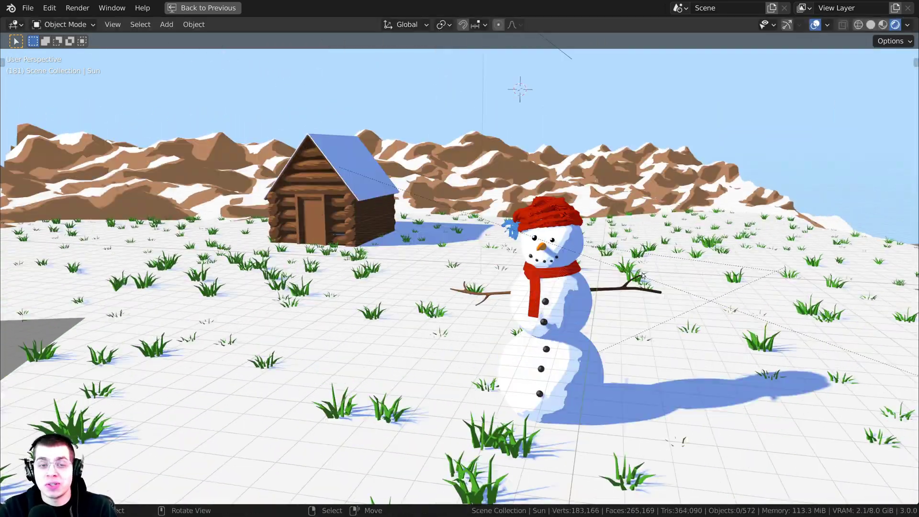
- Trackball-rotate the sun light in small adjustments so the snowman's shadow lengthens and the cabin front falls into shade
scroll(646, 277, "up", 4)
middle_click_drag(650, 276, 583, 223)
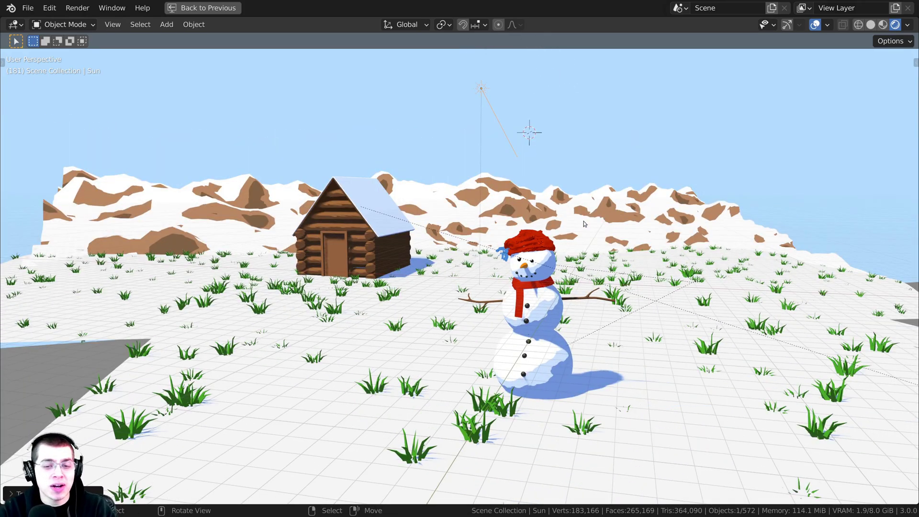
middle_click_drag(594, 246, 611, 248)
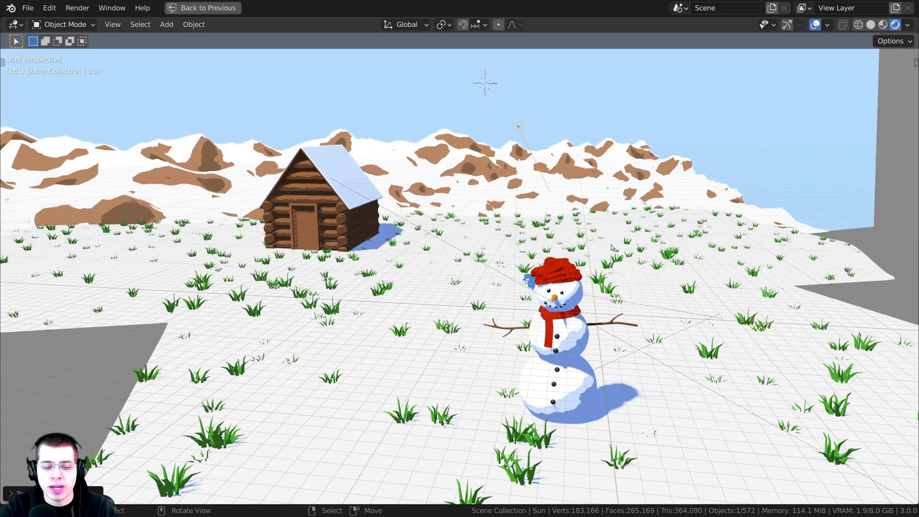
key("r")
key("r")
left_click(675, 178)
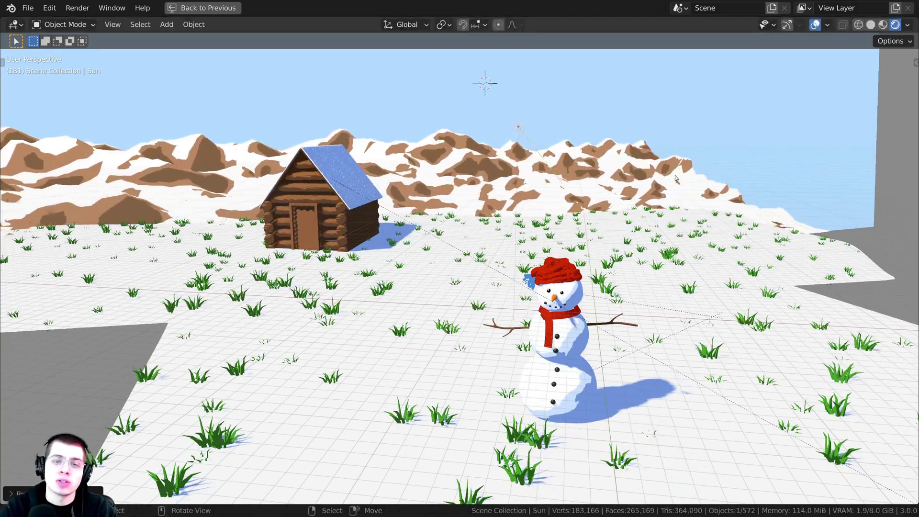
key("r")
key("r")
left_click(678, 174)
middle_click_drag(680, 175, 675, 175)
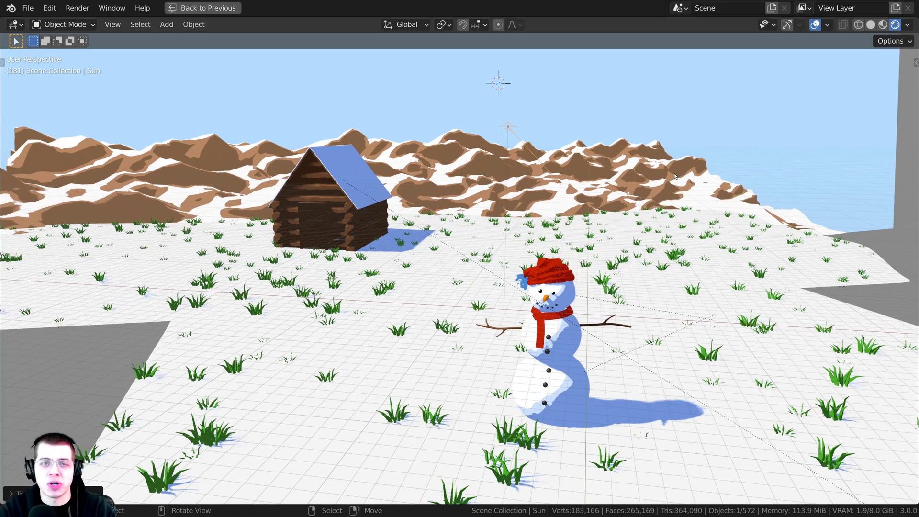
- Trackball-rotate the sun light from the camera view to change how it lights the snowman and cabin
key("KP_0")
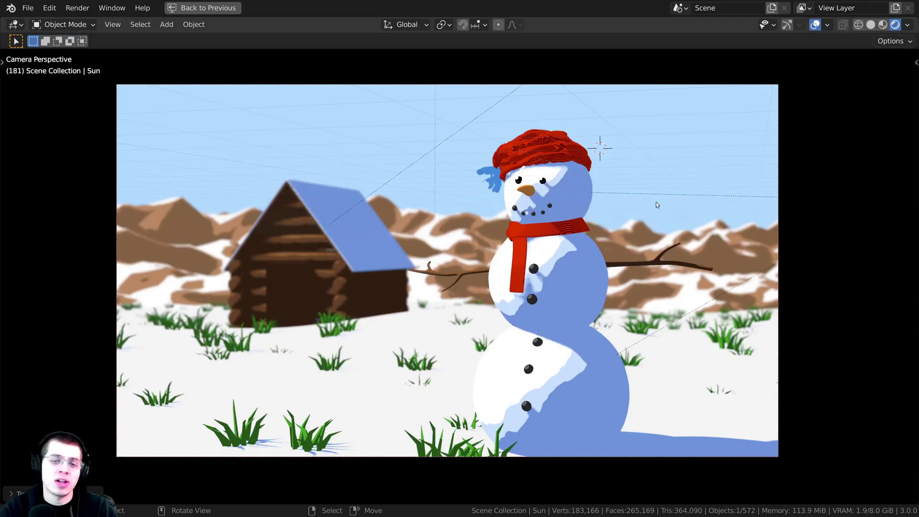
key("r")
key("r")
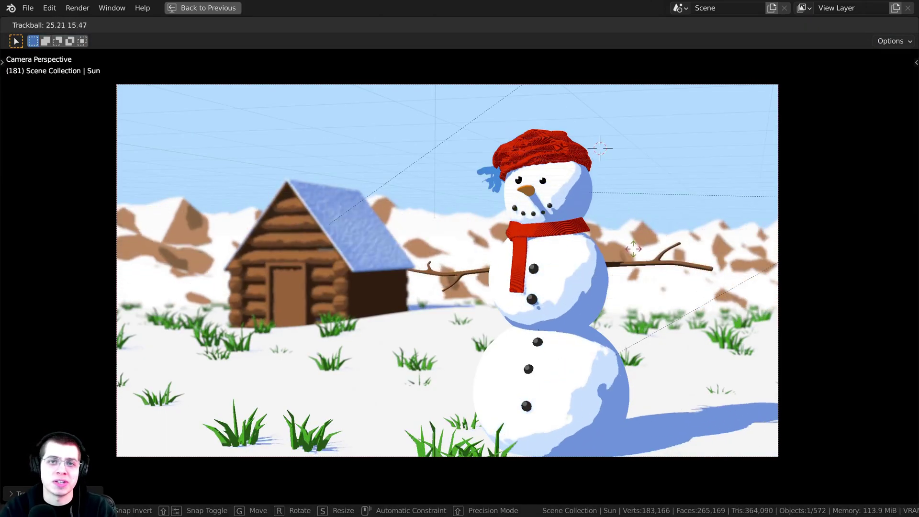
left_click(857, 183)
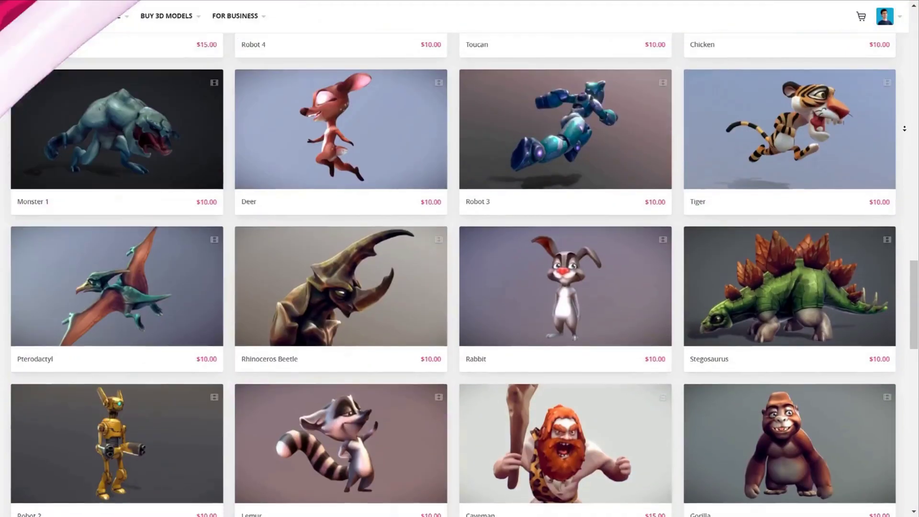
scroll(903, 128, "down", 5)
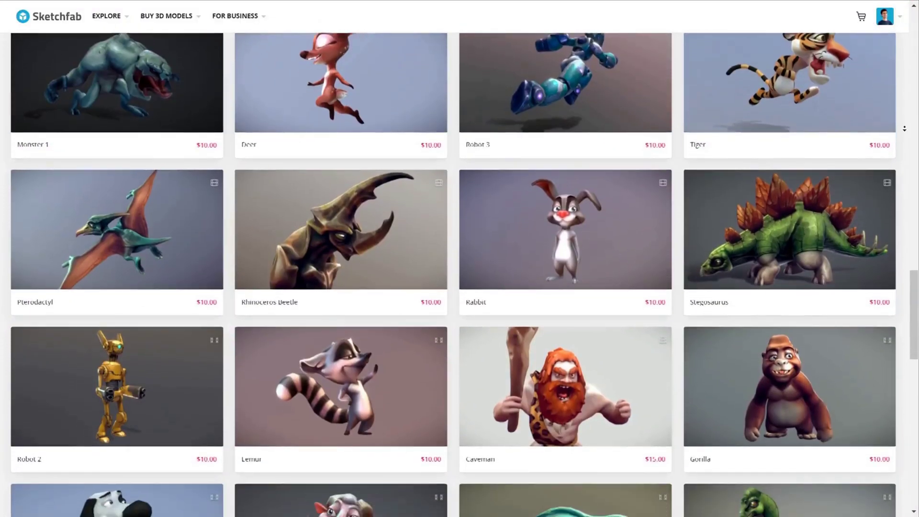
scroll(904, 128, "down", 3)
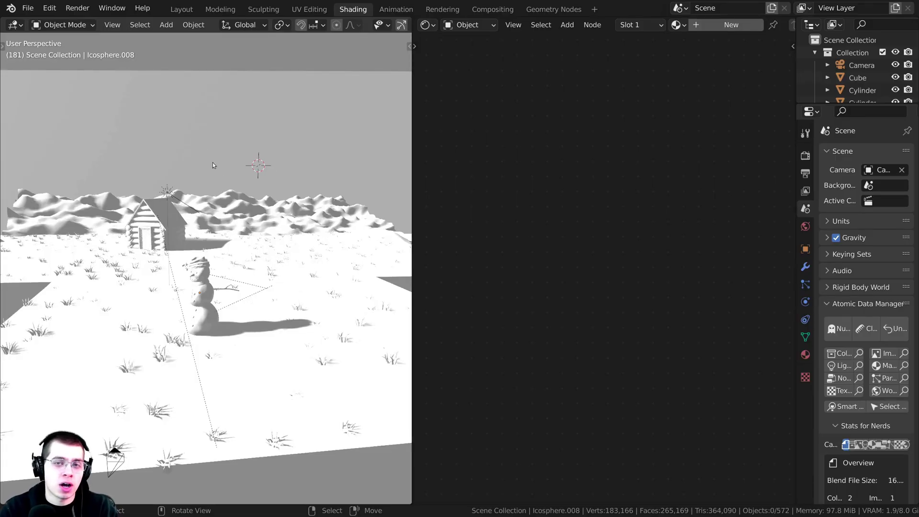
- Make sure the render engine is set to Eevee
middle_click_drag(257, 218, 258, 221)
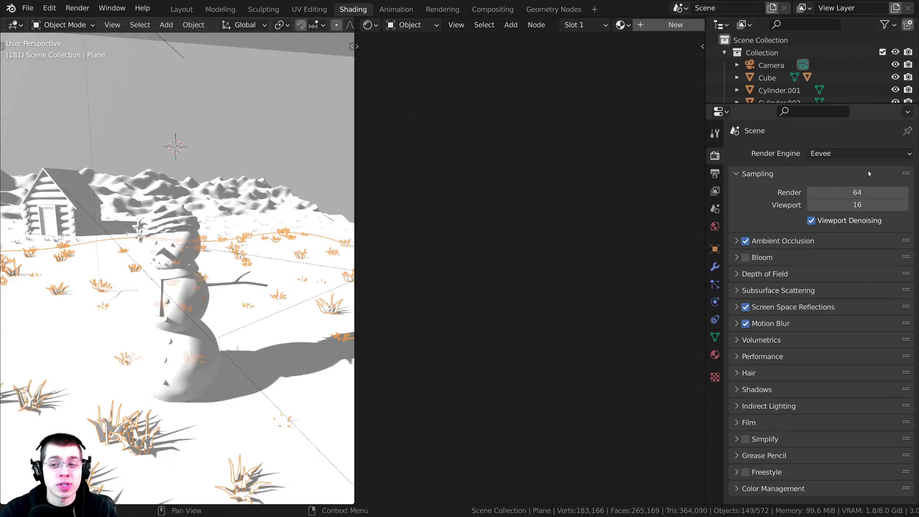
left_click(838, 153)
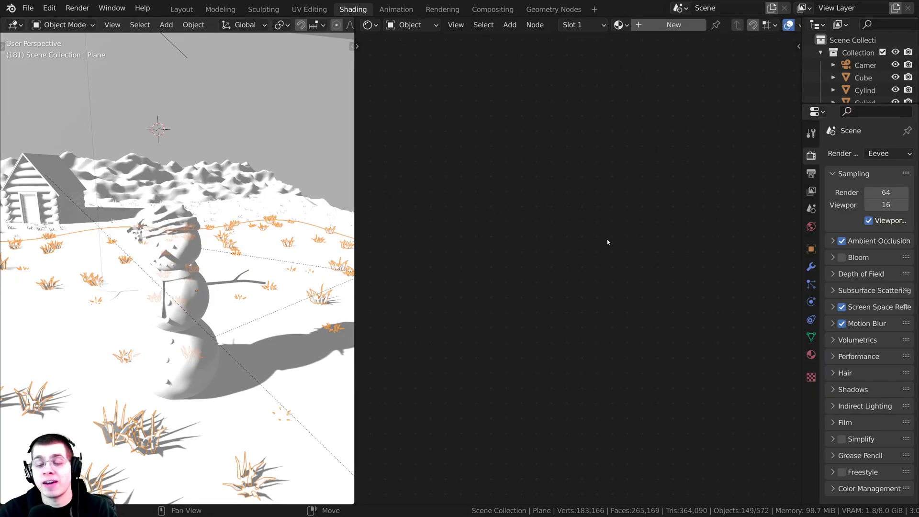
middle_click_drag(253, 245, 227, 214, "shift")
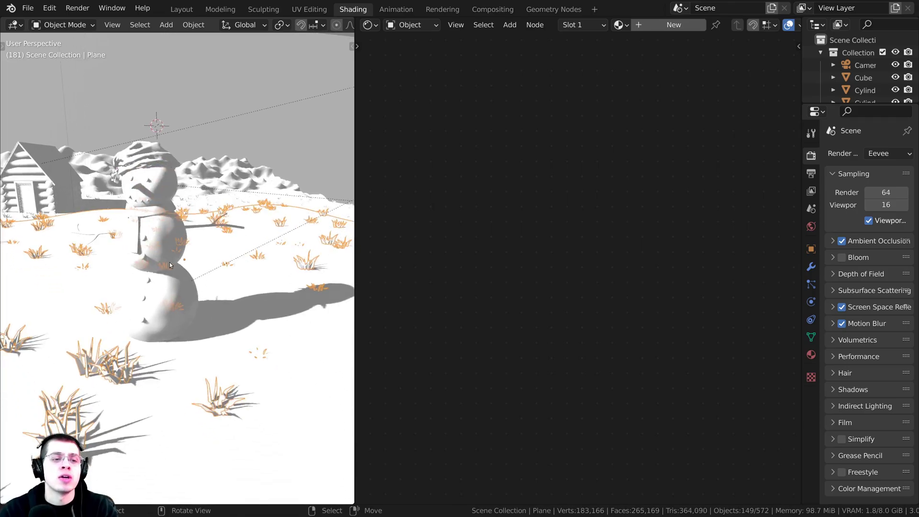
key("g")
key("Escape")
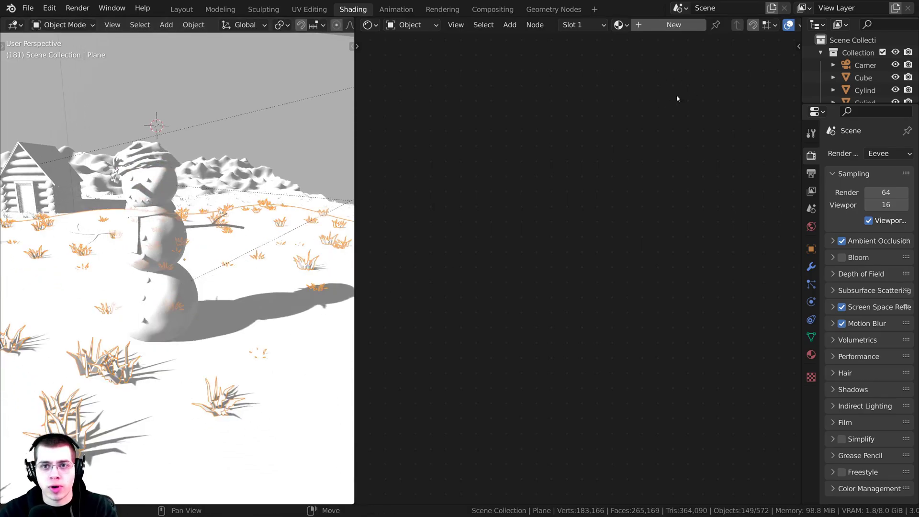
- Create a new material on the snowy ground plane and name it Snow
left_click(680, 25)
double_click(699, 25)
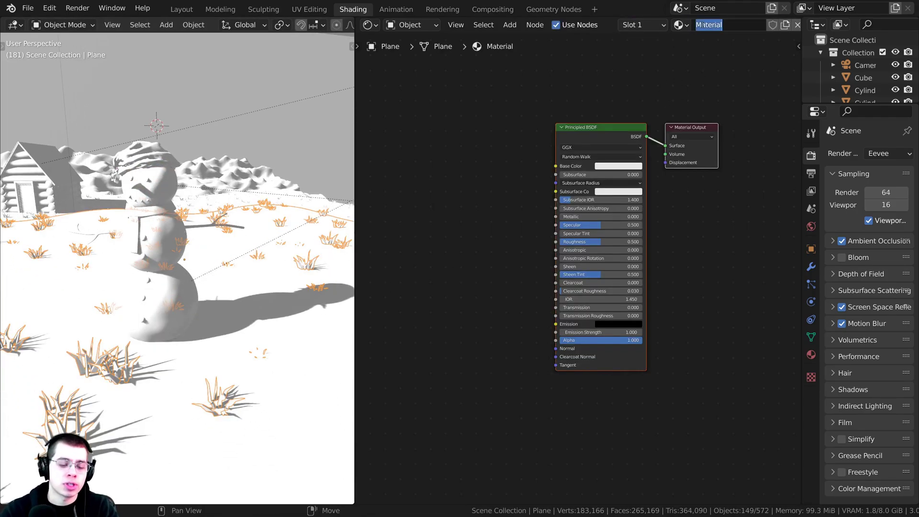
type("snow")
key("Return")
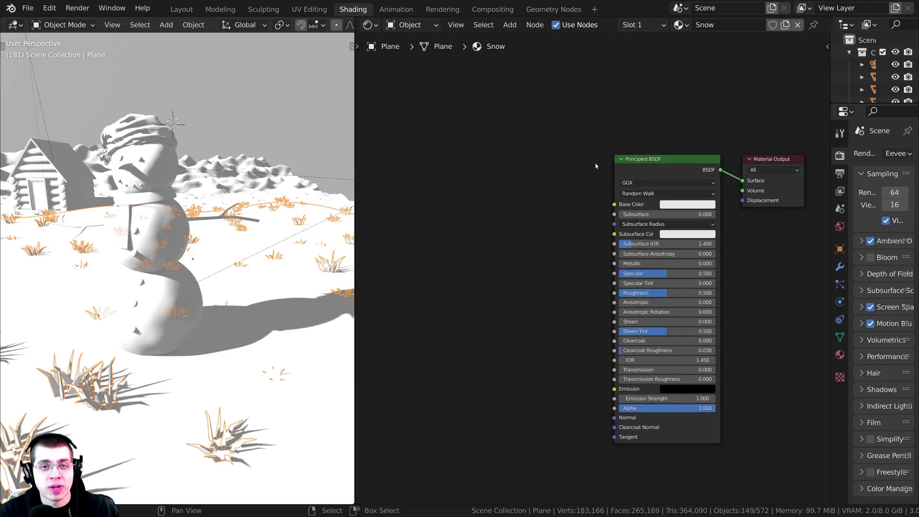
- Open the preferences to enable the Node Wrangler add-on
left_click(50, 9)
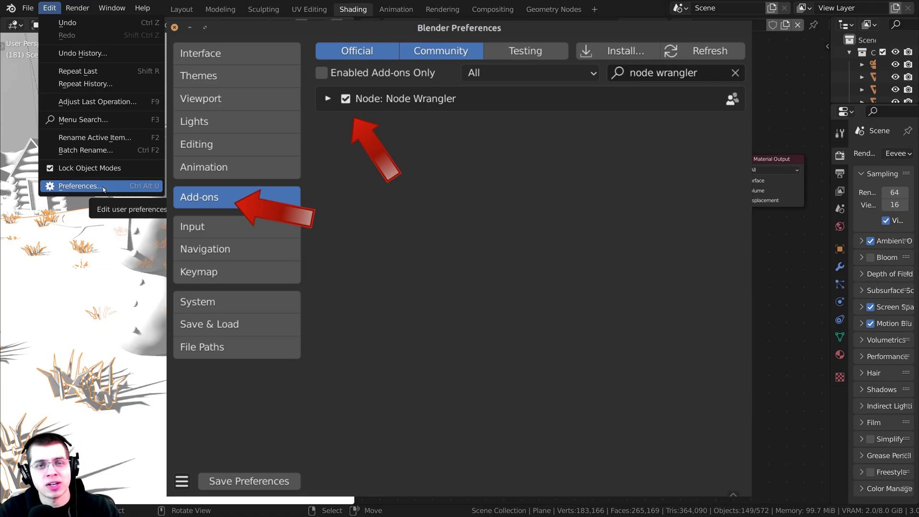
left_click(102, 187)
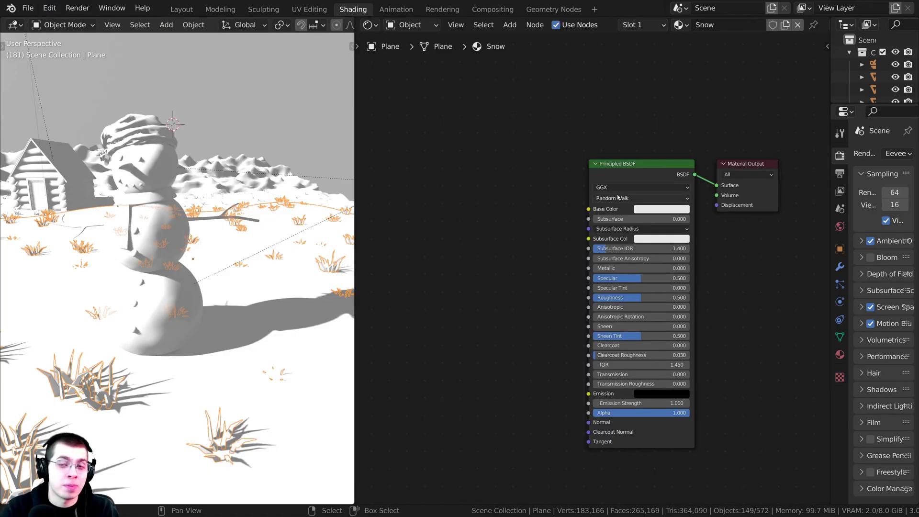
- Add a Shader to RGB node to the Snow material and move the Principled BSDF node away from the Material Output
middle_click_drag(623, 206, 620, 209)
key("shift+a")
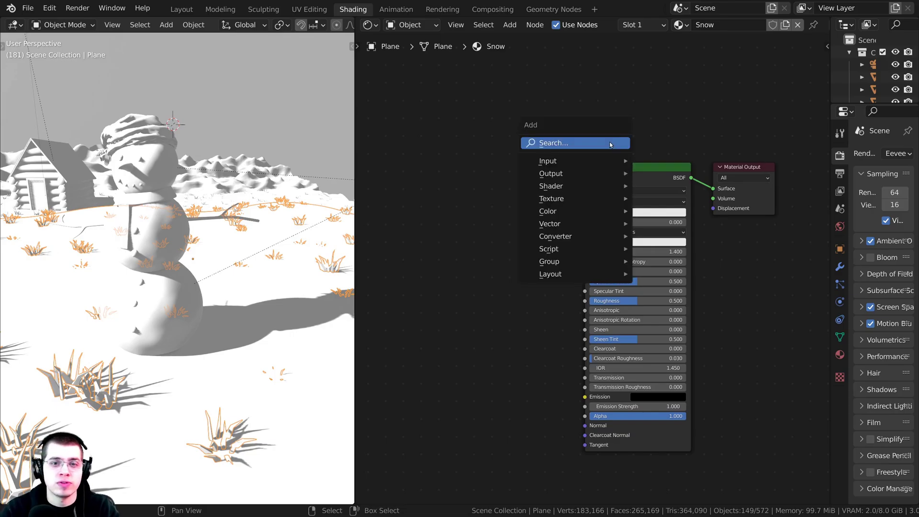
left_click(610, 144)
type("sha")
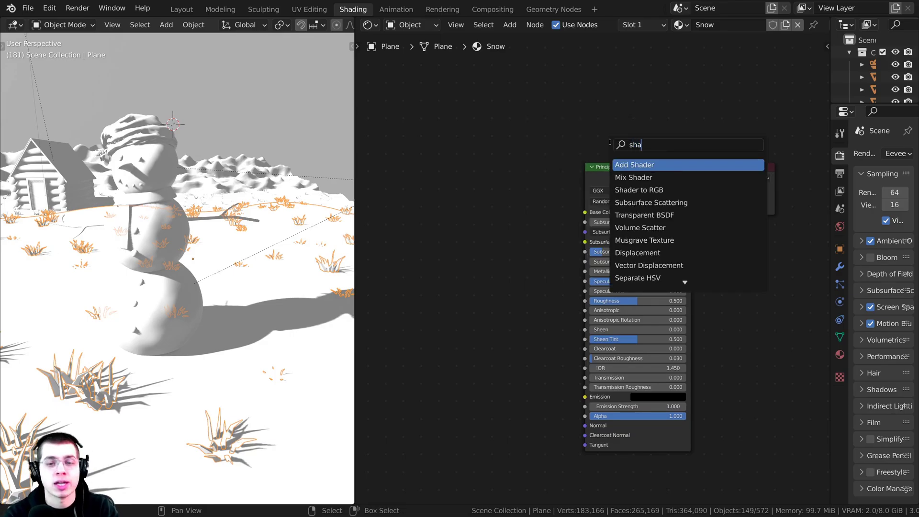
left_click(620, 190)
left_click(623, 168)
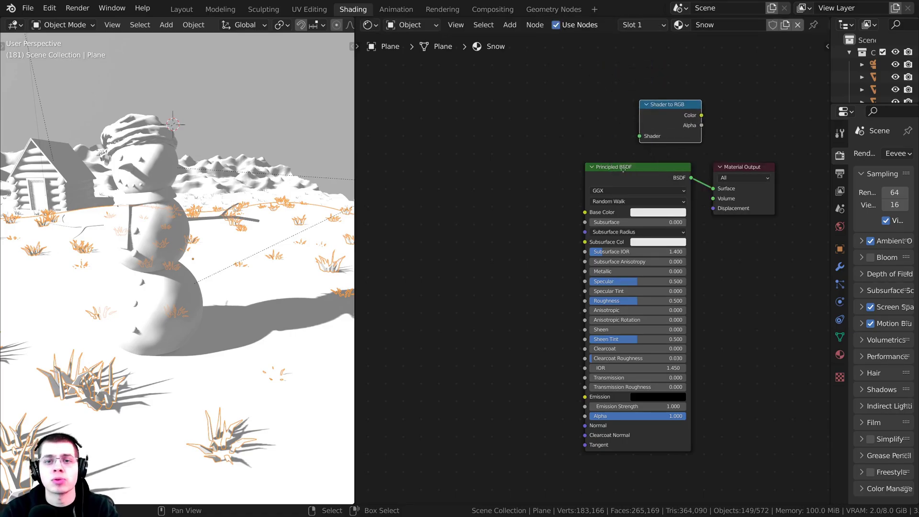
left_click_drag(623, 168, 532, 169)
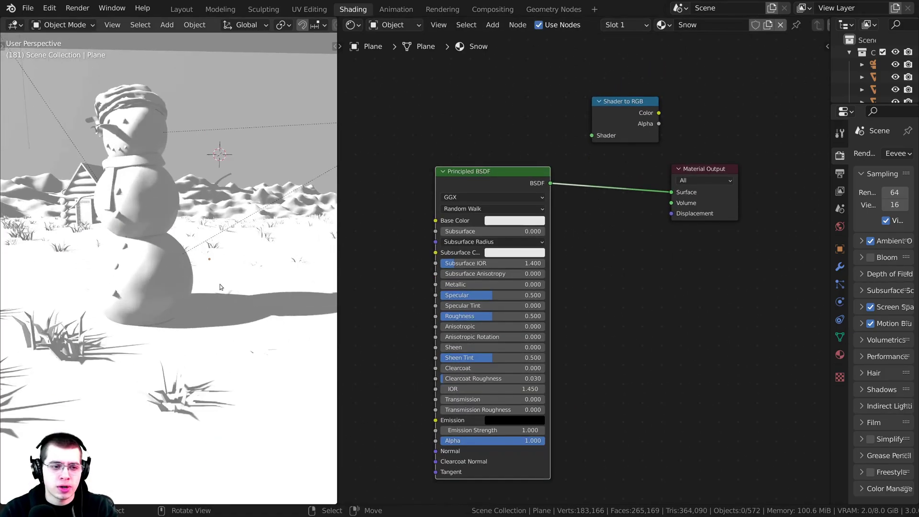
- Select the sun light above the cabin, maximize the 3D viewport and rotate the light to change the shadow direction
middle_click_drag(219, 286, 189, 275)
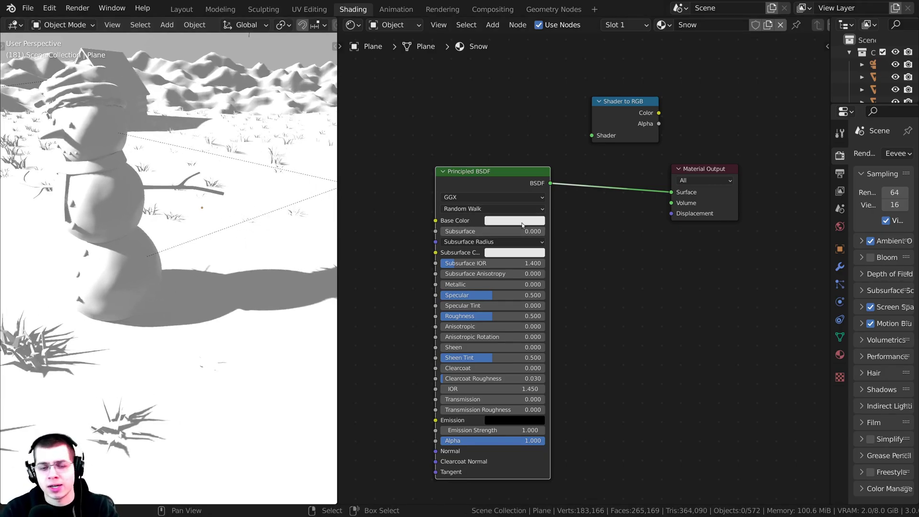
scroll(277, 297, "down", 4)
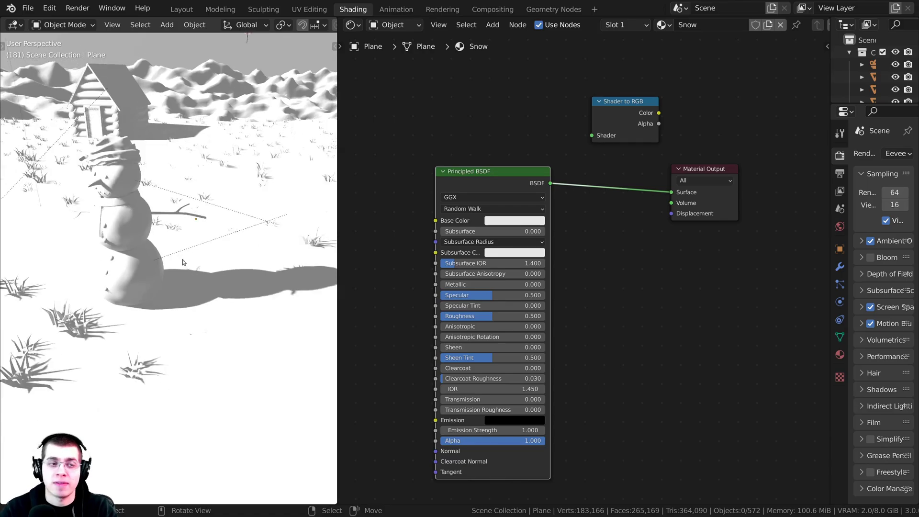
middle_click_drag(170, 224, 168, 160, "shift")
left_click(110, 149)
key("ctrl+space")
middle_click_drag(455, 158, 412, 191)
key("r")
left_click(397, 279)
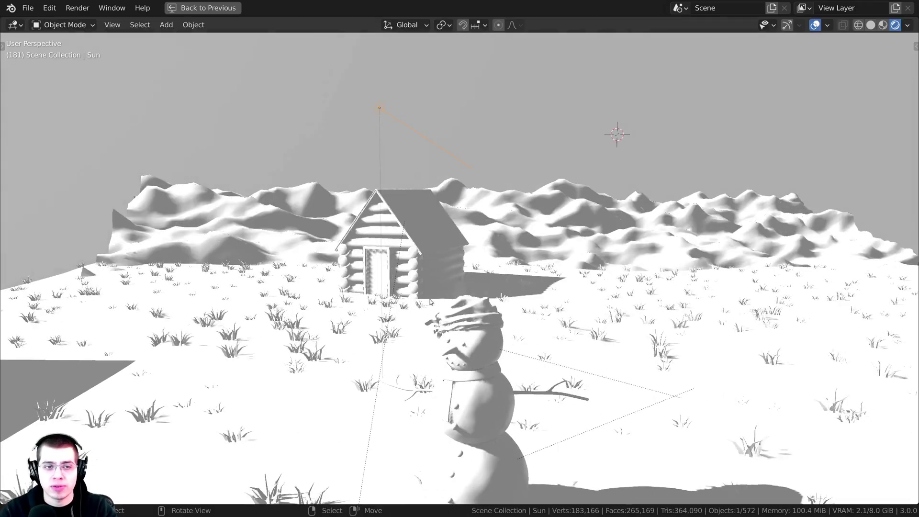
- Review the light types available for adding and restore the full Shading workspace layout
key("shift+a")
mouse_move(429, 119)
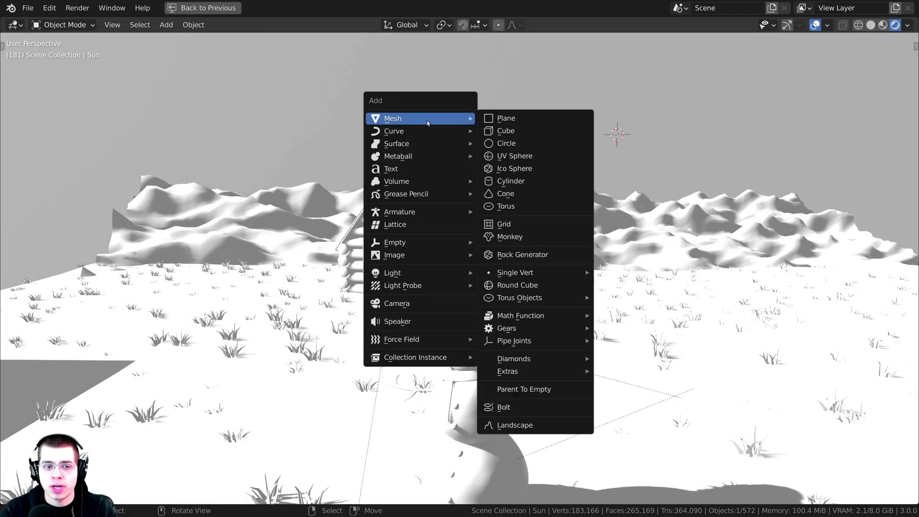
mouse_move(395, 277)
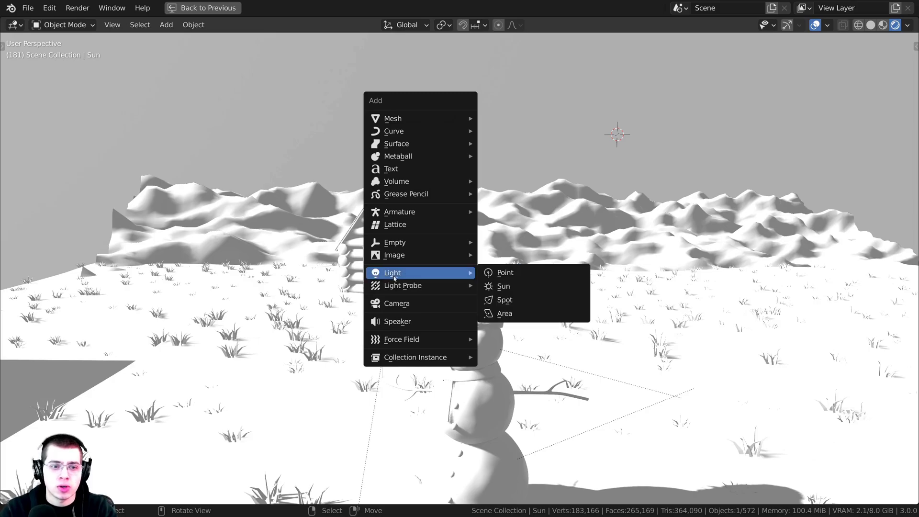
key("Escape")
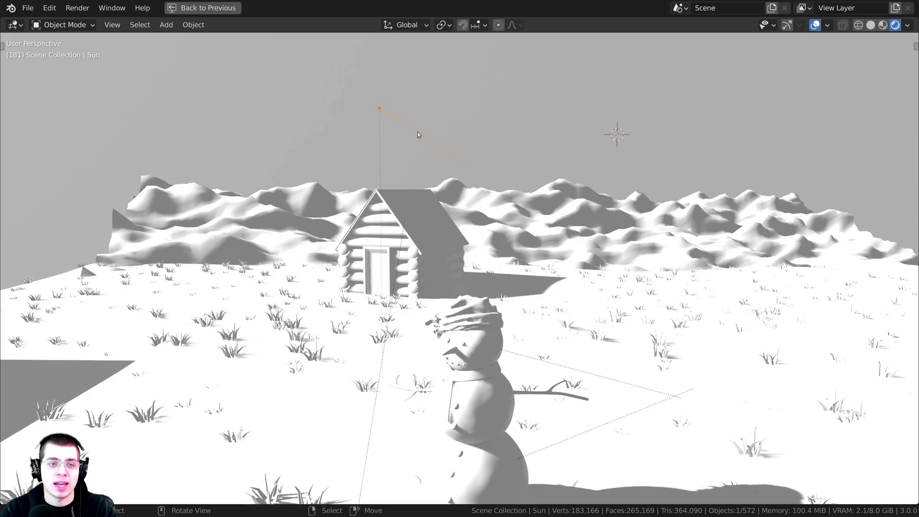
key("r")
key("Escape")
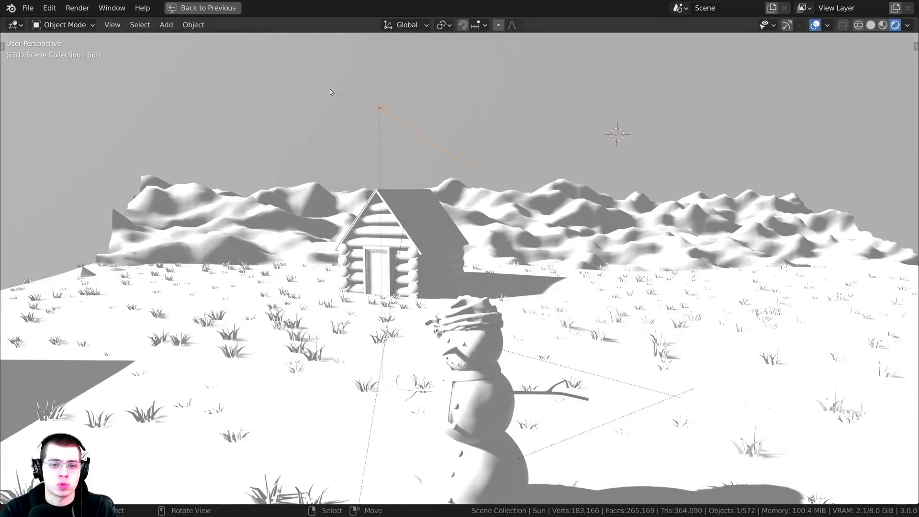
key("ctrl+space")
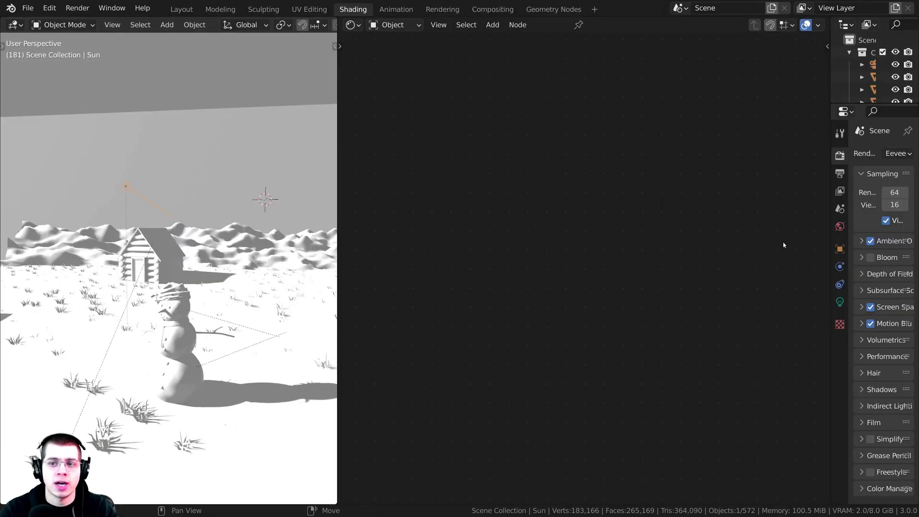
- Show the sun light's object data properties and widen the Properties editor
left_click(839, 301)
left_click_drag(828, 296, 667, 297)
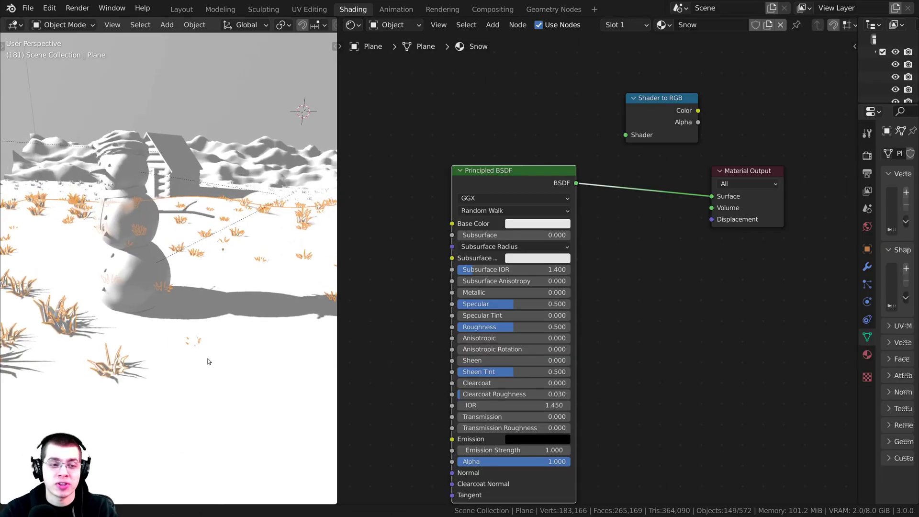
- Insert the Shader to RGB node between the Principled BSDF and Material Output, and space the Material Output farther away
middle_click_drag(208, 362, 166, 303)
scroll(166, 302, "up", 3)
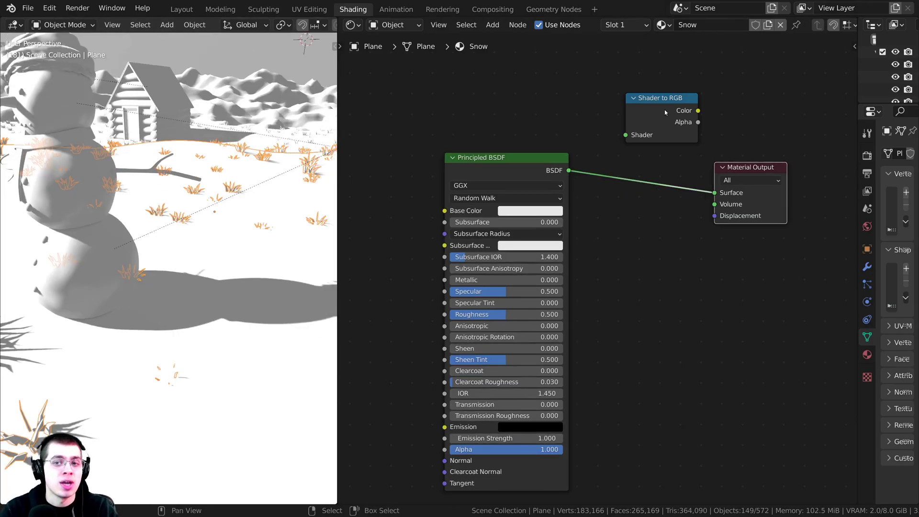
left_click_drag(664, 113, 625, 178)
scroll(625, 178, "up", 2)
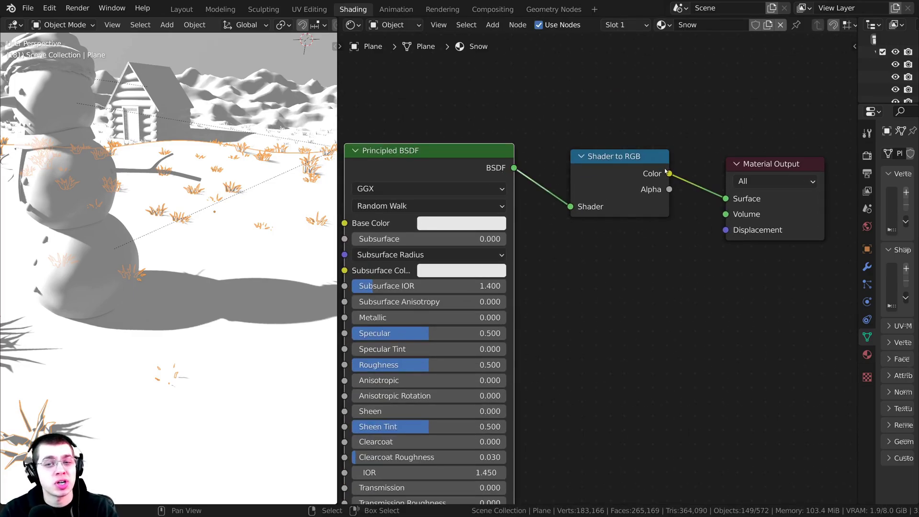
left_click_drag(668, 173, 726, 119)
left_click_drag(763, 168, 788, 160)
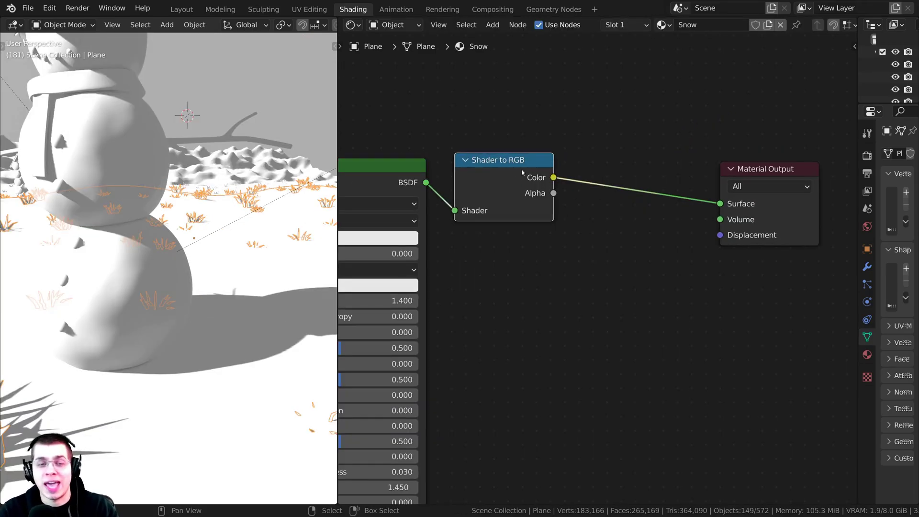
- Add a ColorRamp node between Shader to RGB and Material Output, and arrange the two converter nodes with some space between them
scroll(523, 180, "up", 1)
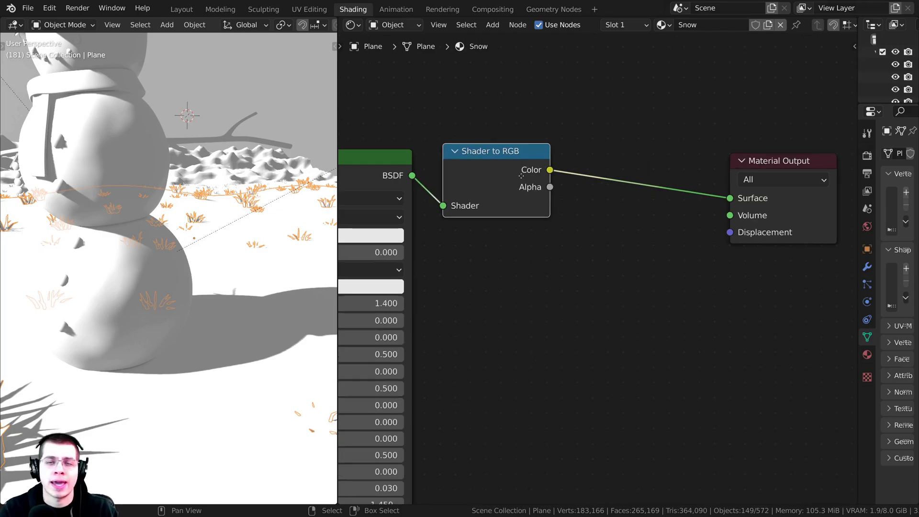
middle_click_drag(523, 171, 517, 171)
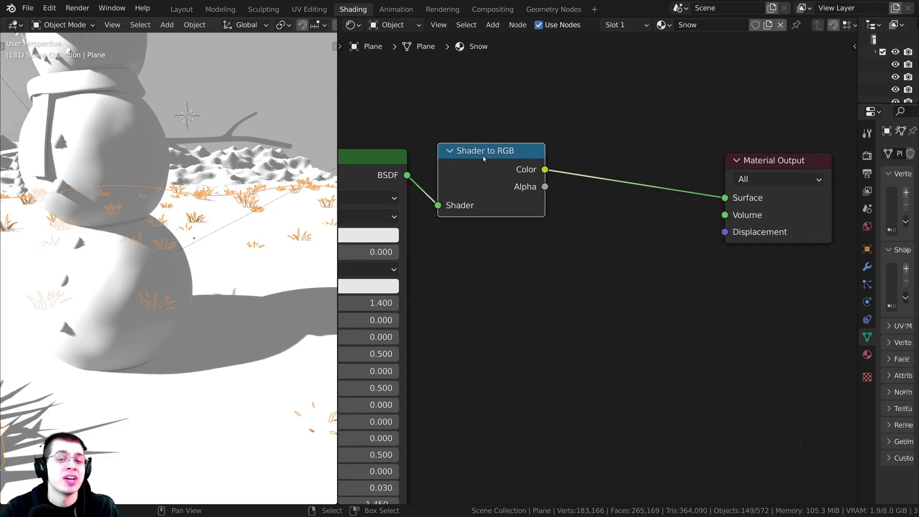
key("shift+a")
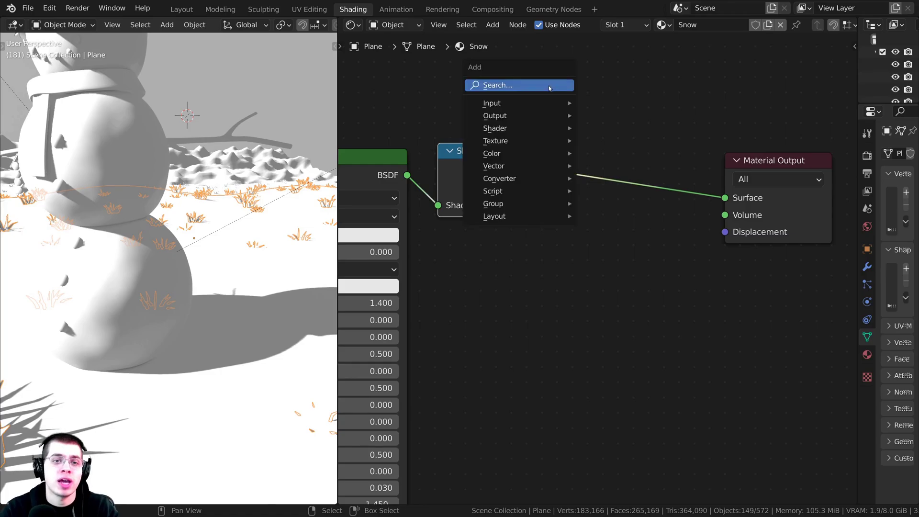
left_click(548, 86)
type("col")
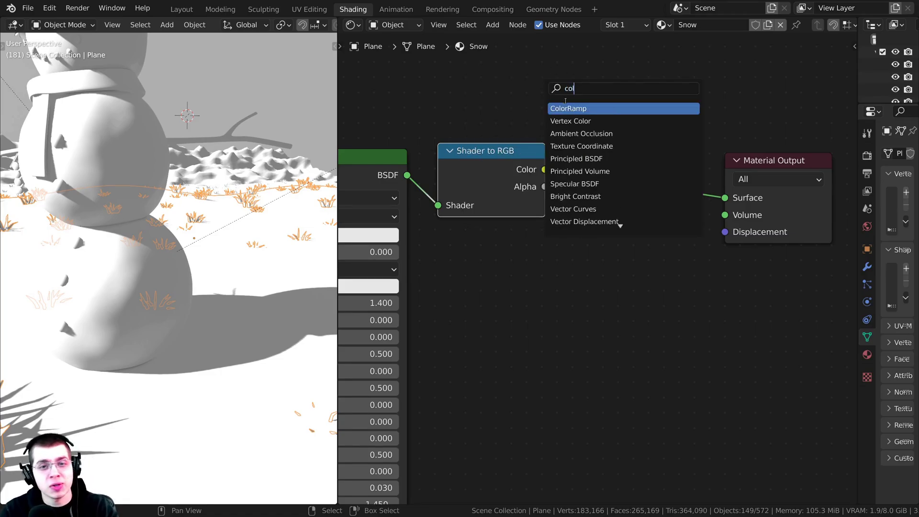
left_click(568, 108)
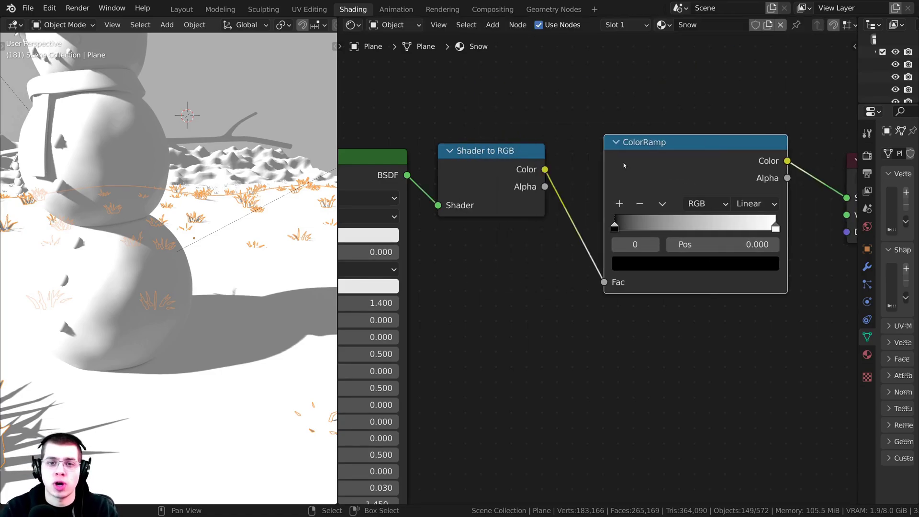
left_click(617, 145)
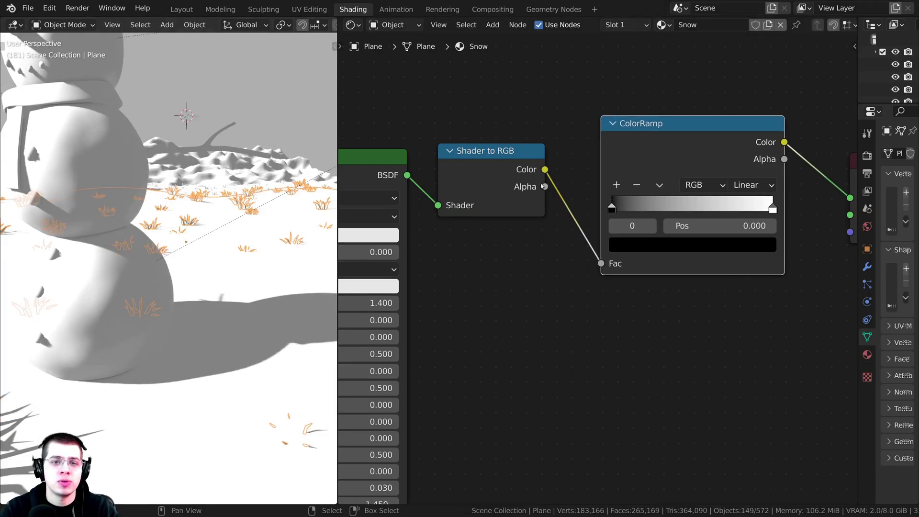
left_click_drag(518, 169, 522, 175)
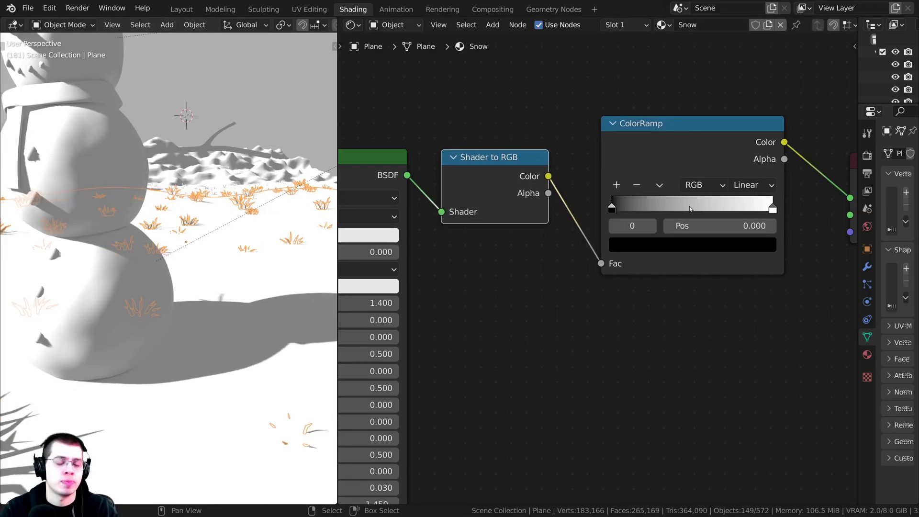
- Preview the ColorRamp's color output through a Viewer node and place the Viewer above the Material Output
middle_click_drag(593, 210, 594, 213)
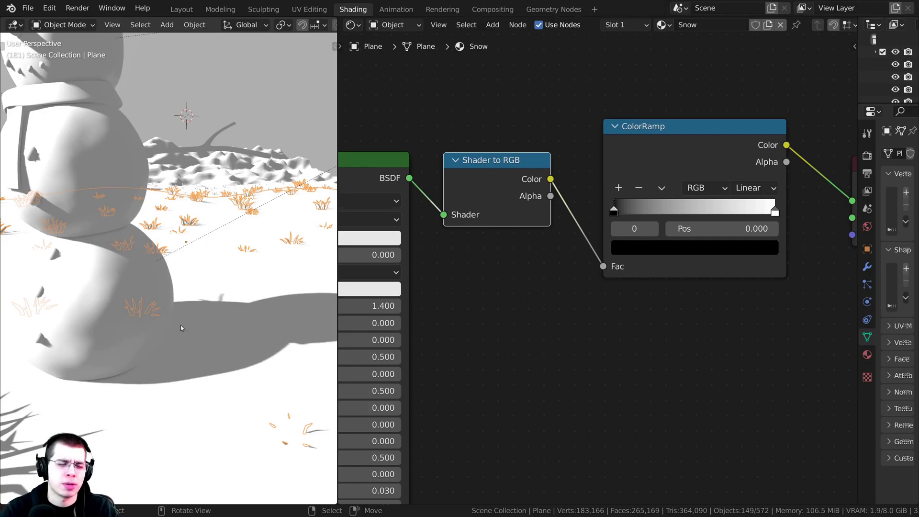
scroll(181, 327, "down", 4)
middle_click_drag(220, 257, 201, 257)
scroll(200, 257, "up", 1)
middle_click_drag(673, 252, 618, 271)
scroll(617, 270, "up", 3)
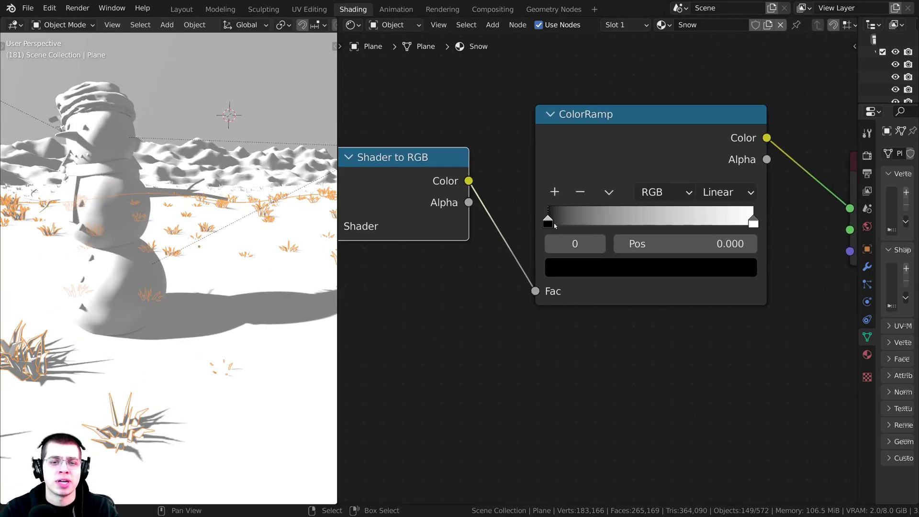
left_click_drag(550, 221, 589, 233)
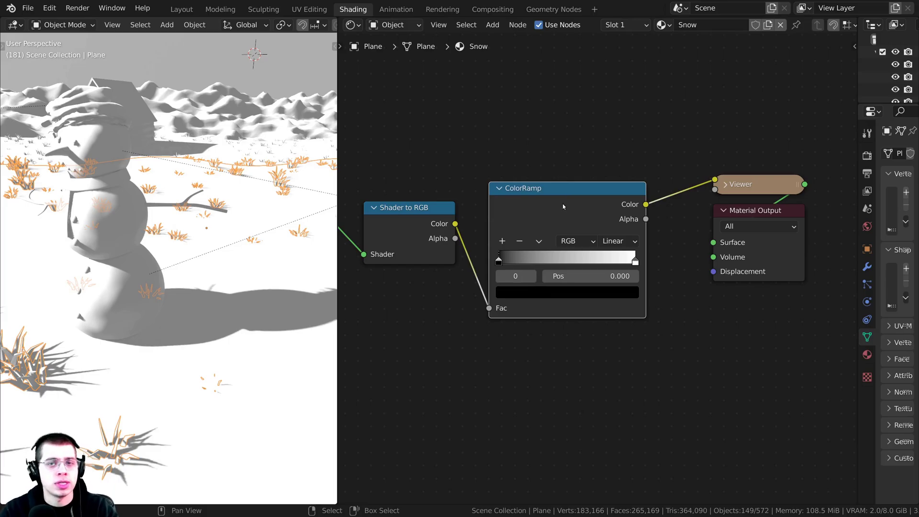
left_click_drag(729, 178, 723, 132)
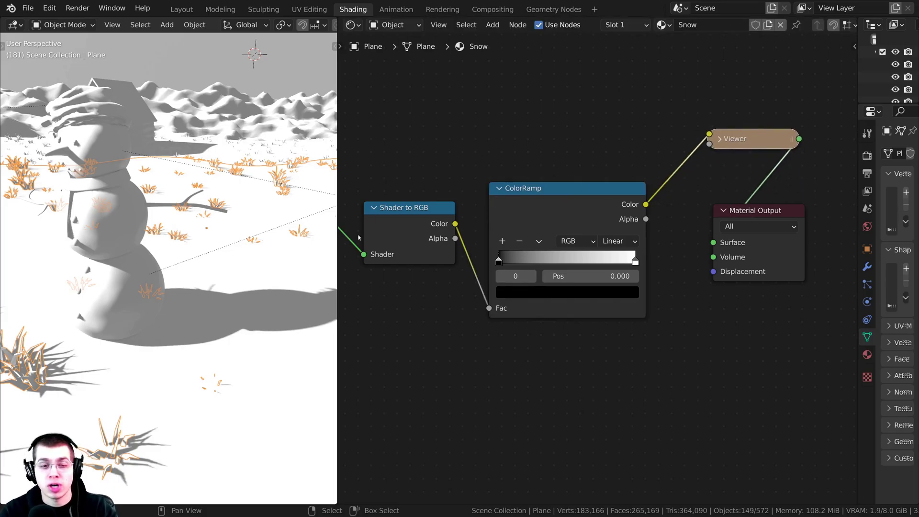
- Add a middle stop to the ColorRamp and colour it teal to tint the snow's shadows
middle_click_drag(211, 301, 239, 300)
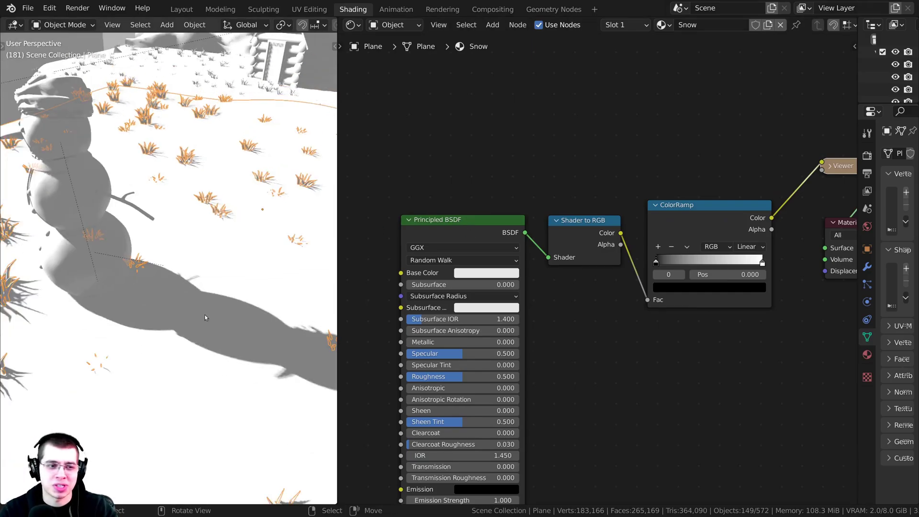
scroll(472, 207, "up", 2)
scroll(721, 220, "down", 2)
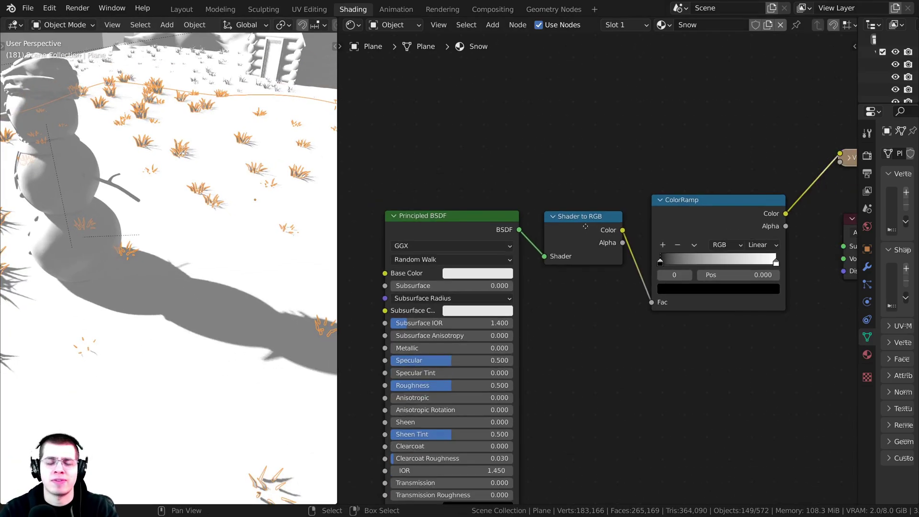
scroll(609, 241, "up", 1)
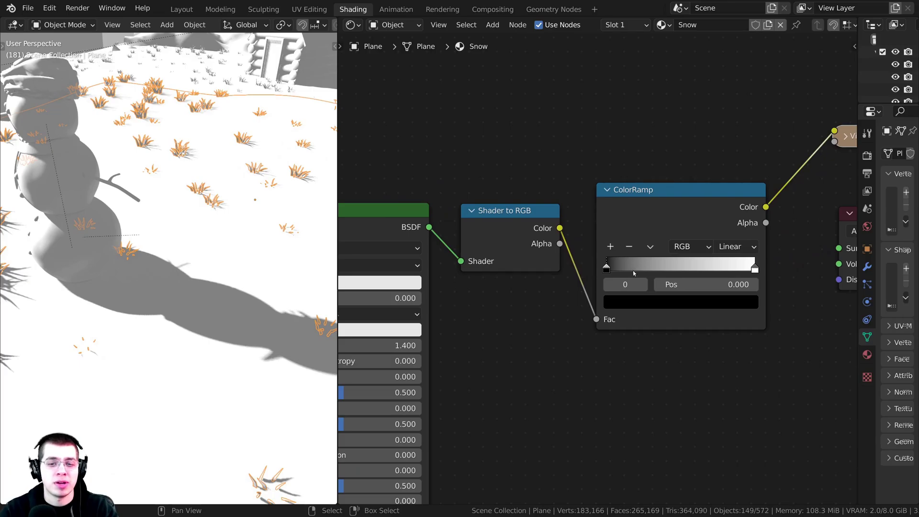
left_click(610, 246)
left_click(677, 300)
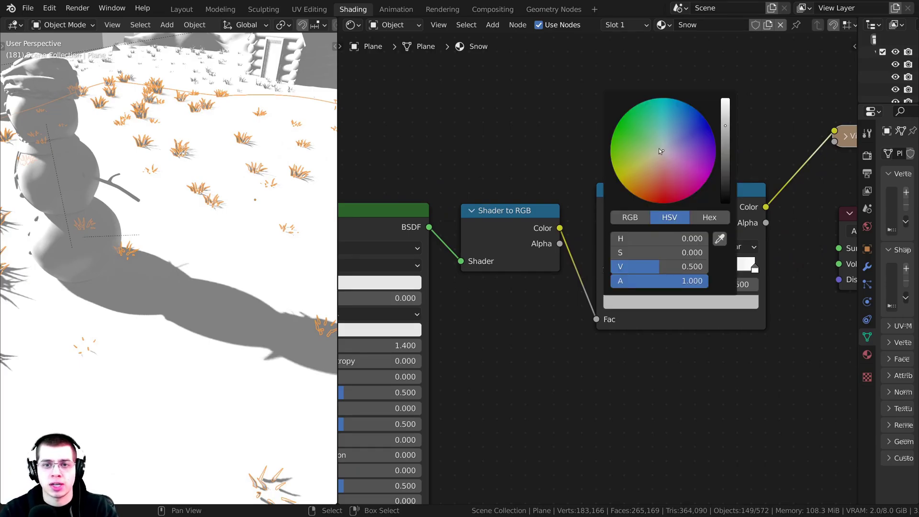
left_click_drag(662, 150, 663, 129)
middle_click_drag(215, 254, 142, 246)
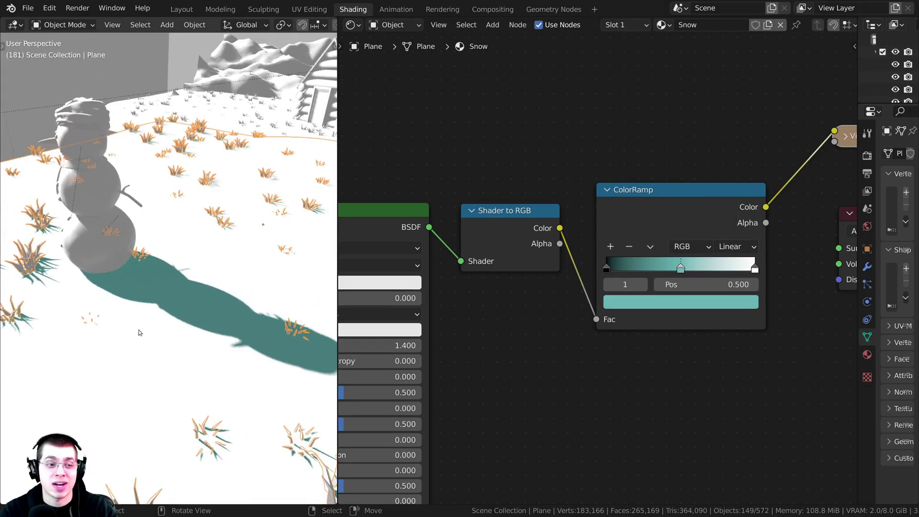
middle_click_drag(140, 334, 179, 312)
- Shift the teal ColorRamp stop toward the dark end, and delete that stop from the ramp
scroll(607, 236, "down", 1)
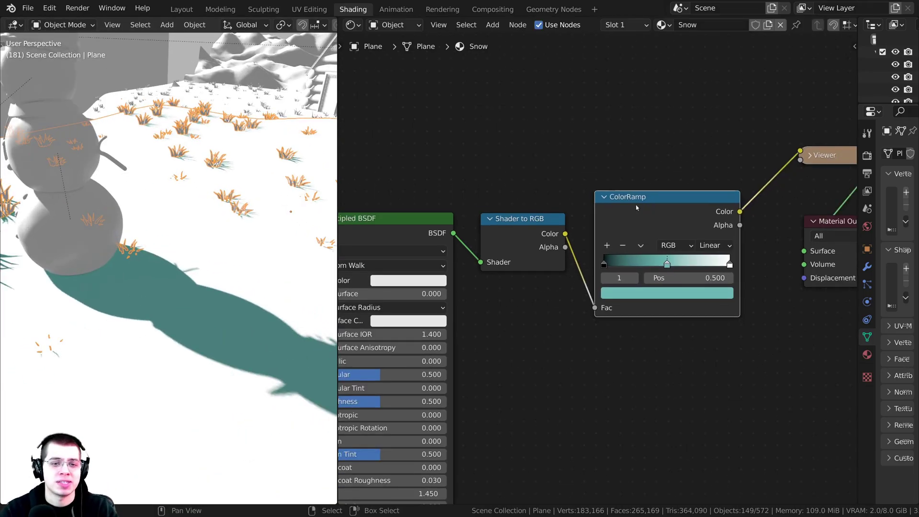
scroll(412, 235, "down", 1)
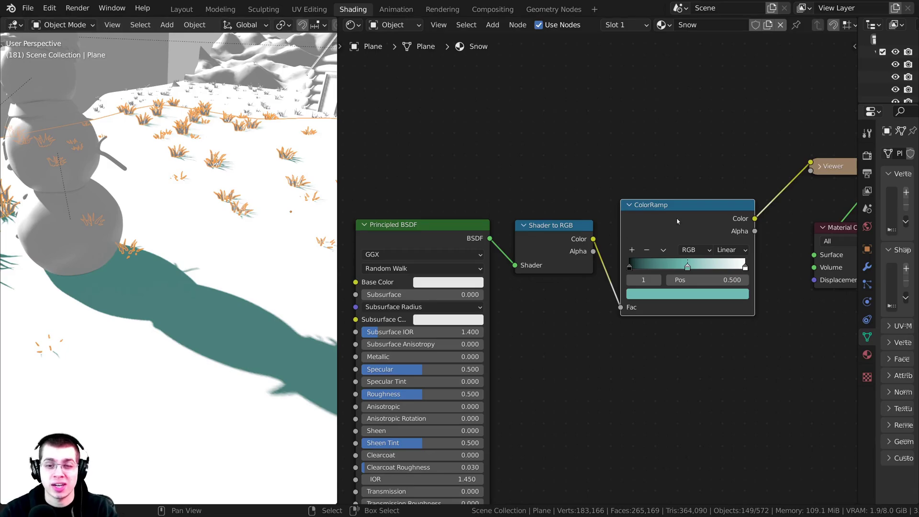
left_click_drag(687, 266, 665, 266)
scroll(667, 275, "up", 2)
mouse_move(613, 290)
left_mouse_down()
mouse_move(627, 289)
mouse_move(616, 288)
left_mouse_up()
left_click(590, 265)
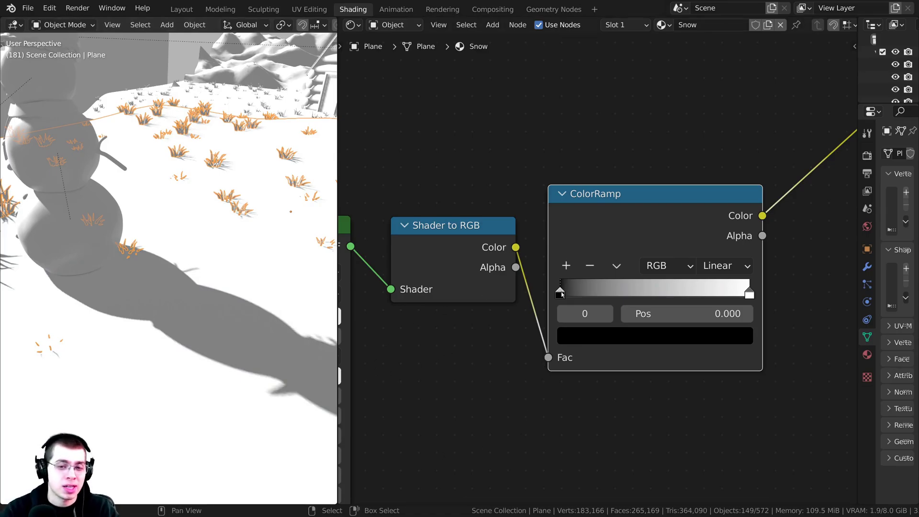
- Change the ColorRamp's black stop to a saturated medium blue for the snow's shadow colour
scroll(564, 381, "down", 1)
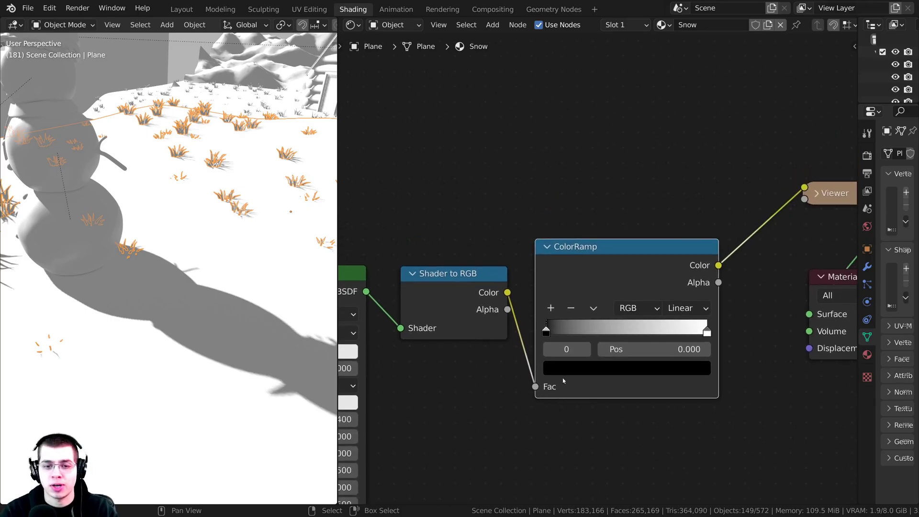
left_click(569, 371)
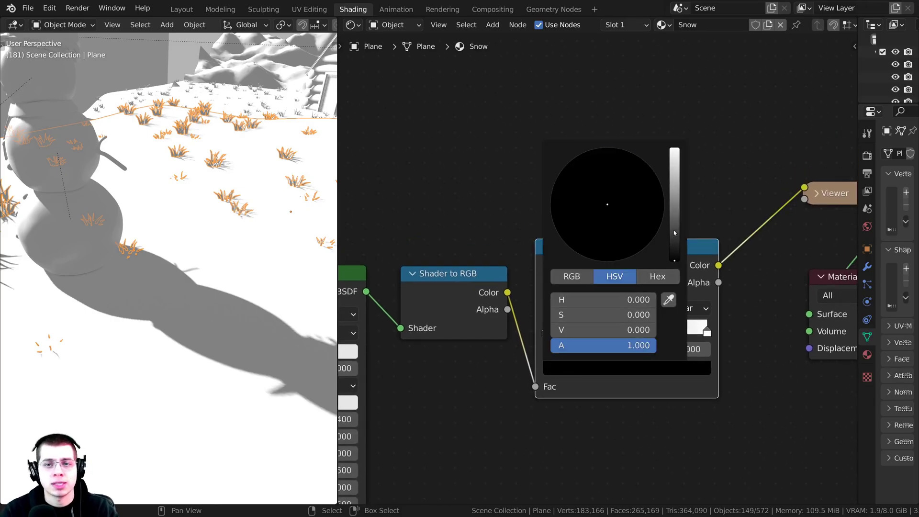
left_click_drag(674, 235, 621, 158)
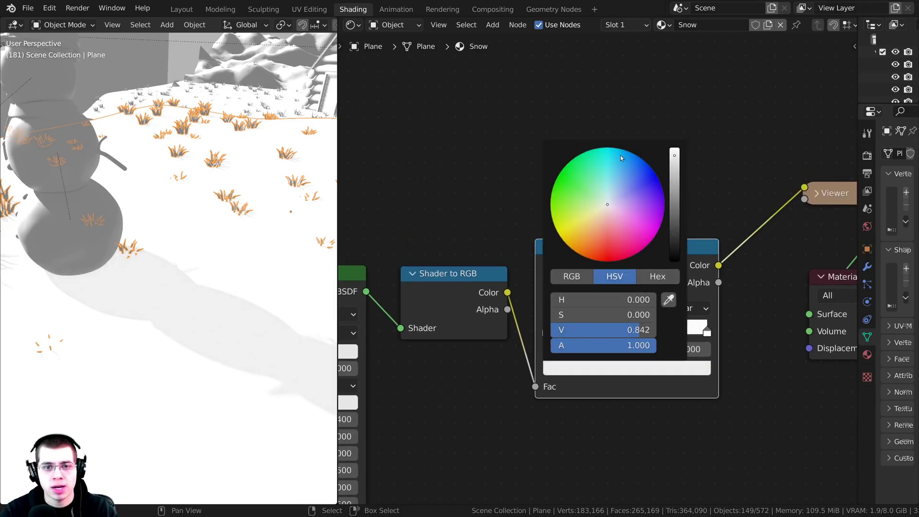
left_click_drag(608, 202, 610, 200)
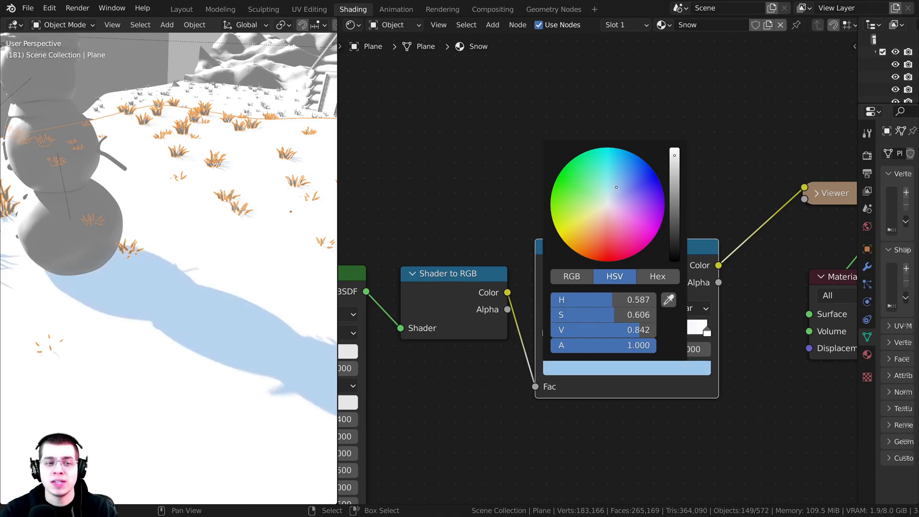
left_click(654, 367)
left_click(676, 174)
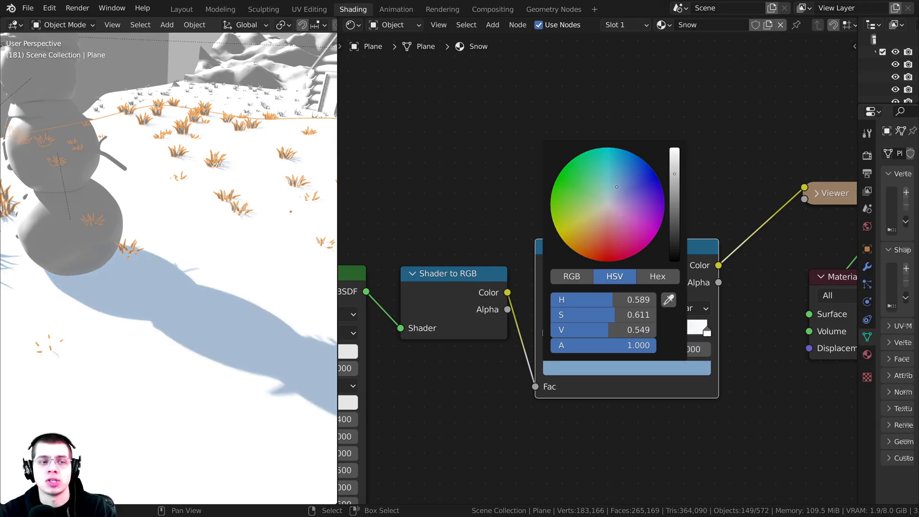
mouse_move(616, 187)
left_mouse_down()
mouse_move(625, 172)
mouse_move(674, 178)
left_mouse_up()
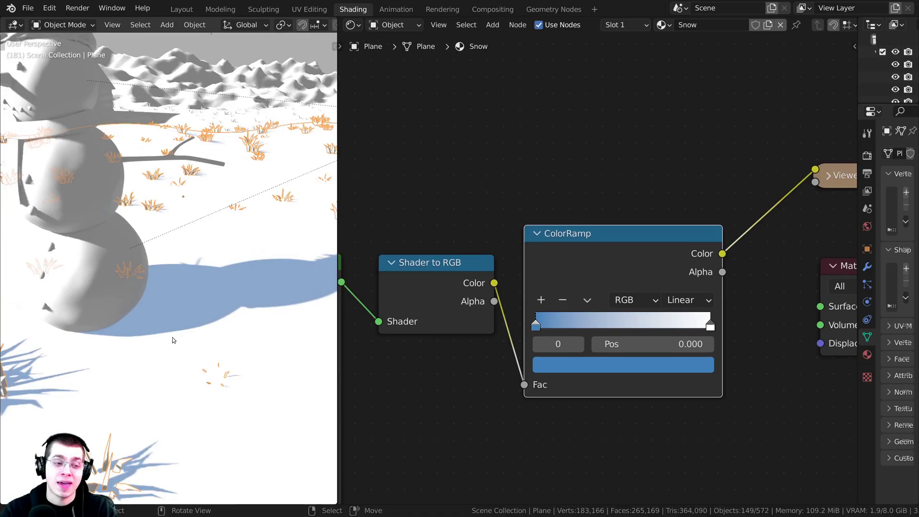
- Shift the ColorRamp node slightly up and set its interpolation to Constant for hard-edged toon shadows
middle_click_drag(172, 336, 99, 334)
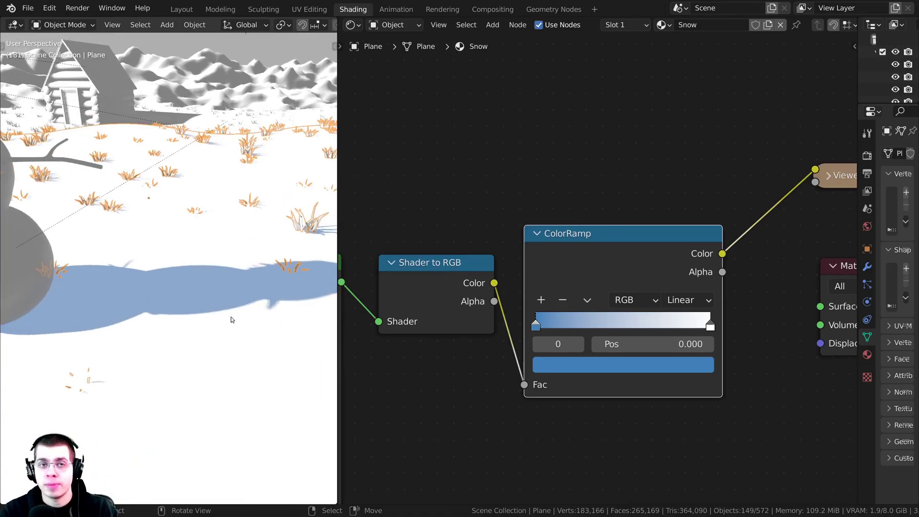
left_click_drag(560, 256, 563, 235)
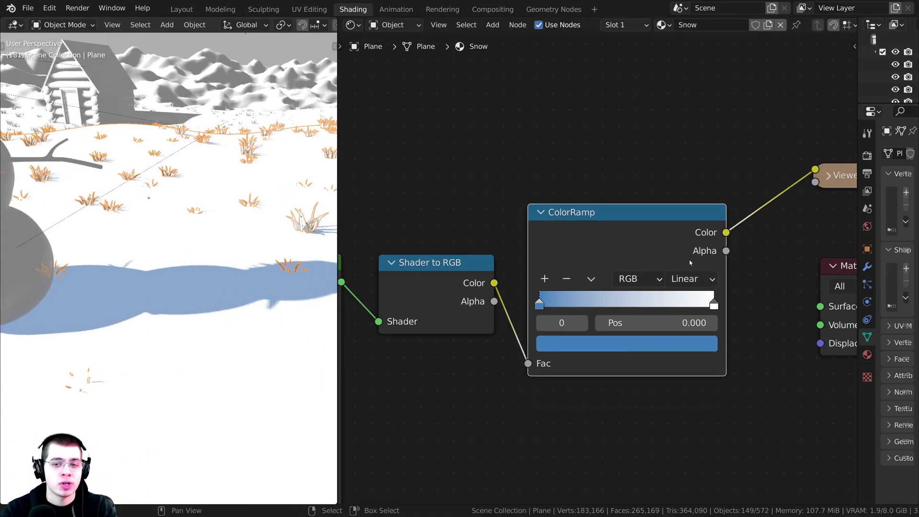
left_click(687, 283)
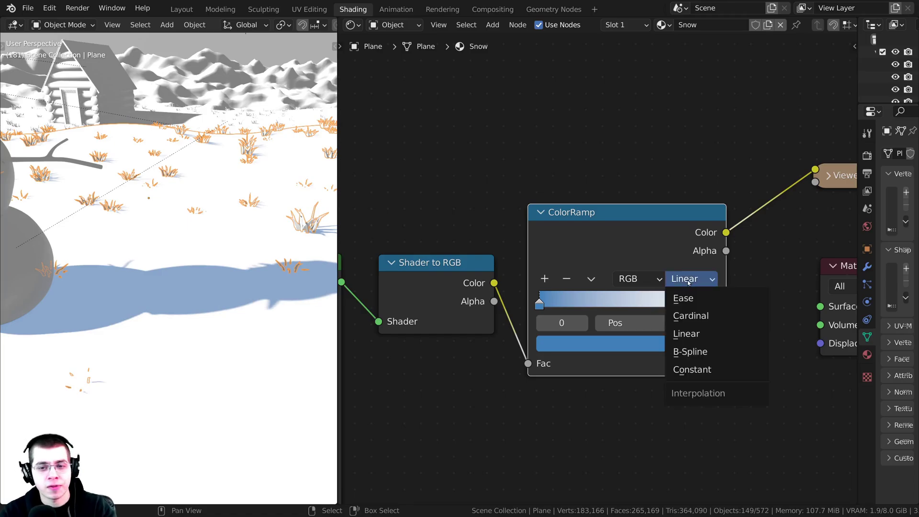
left_click(695, 372)
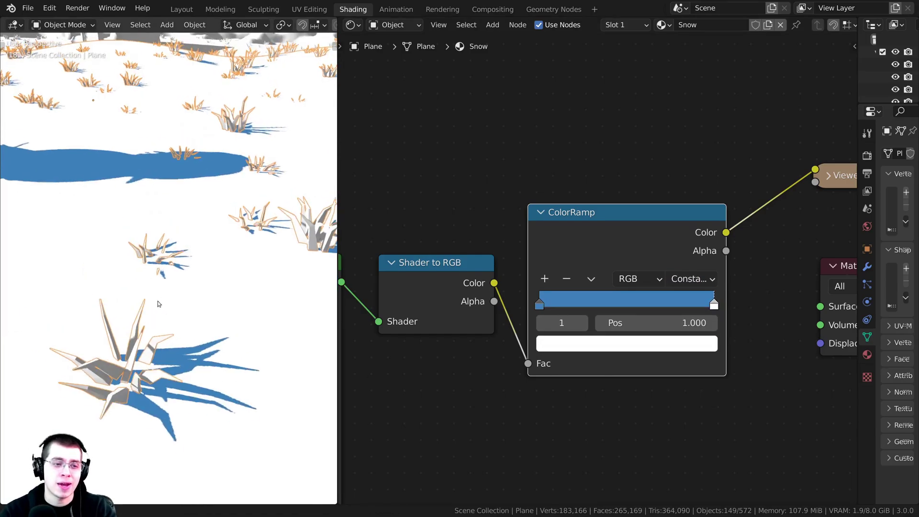
middle_click_drag(154, 258, 179, 357)
- Nudge the ColorRamp node and slide its white stop to about position 0.598
key("g")
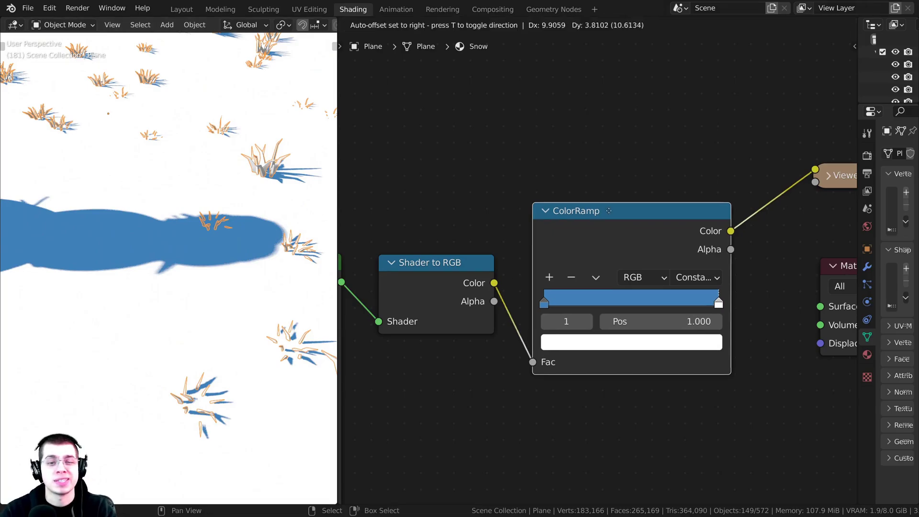
left_click(511, 289)
left_click_drag(714, 297, 606, 298)
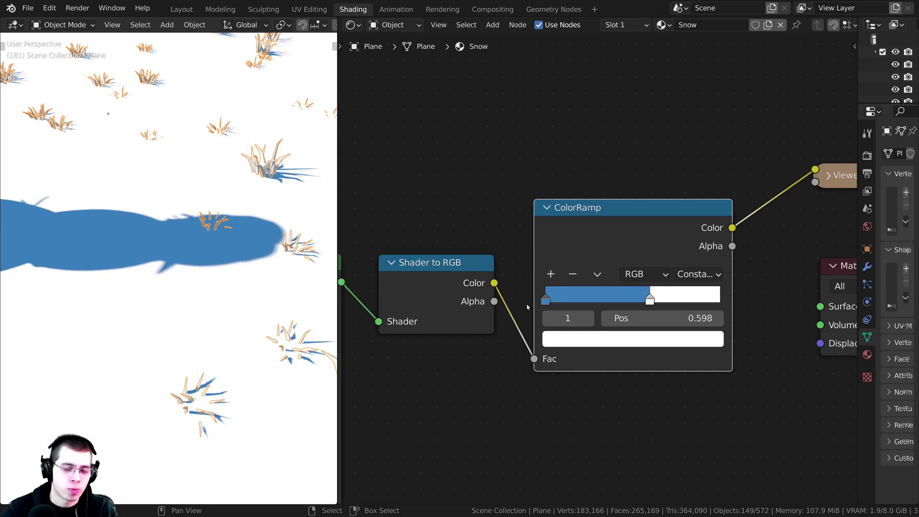
- Slide the ColorRamp's white stop to position 1.000 and widen the 3D viewport around the snowman
left_click_drag(649, 297, 720, 298)
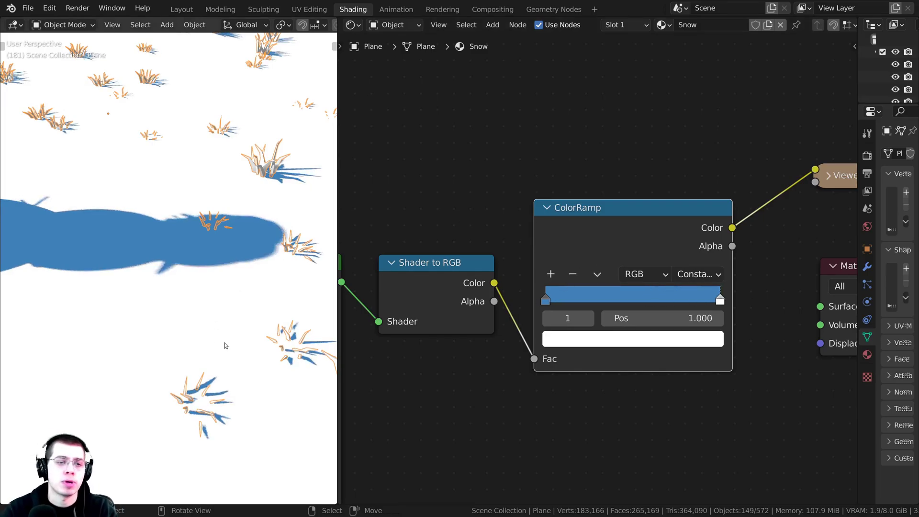
middle_click_drag(172, 287, 369, 195)
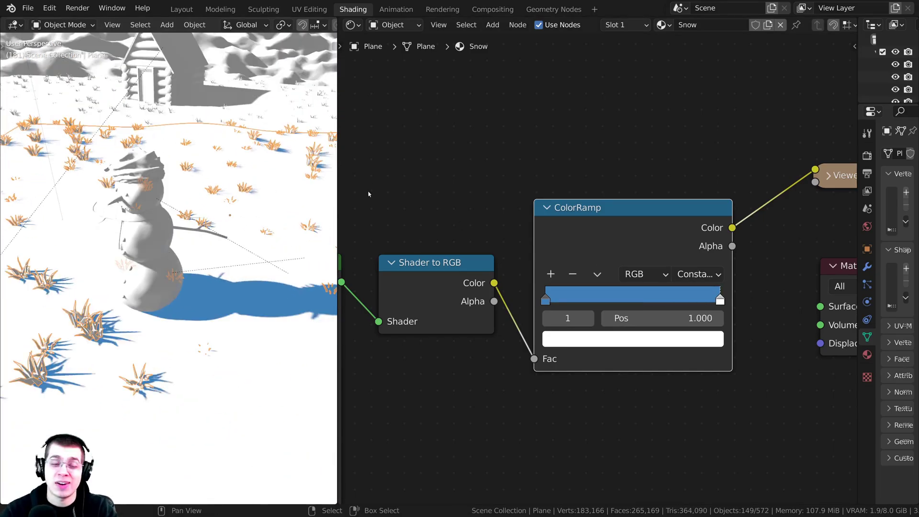
left_click_drag(337, 179, 471, 179)
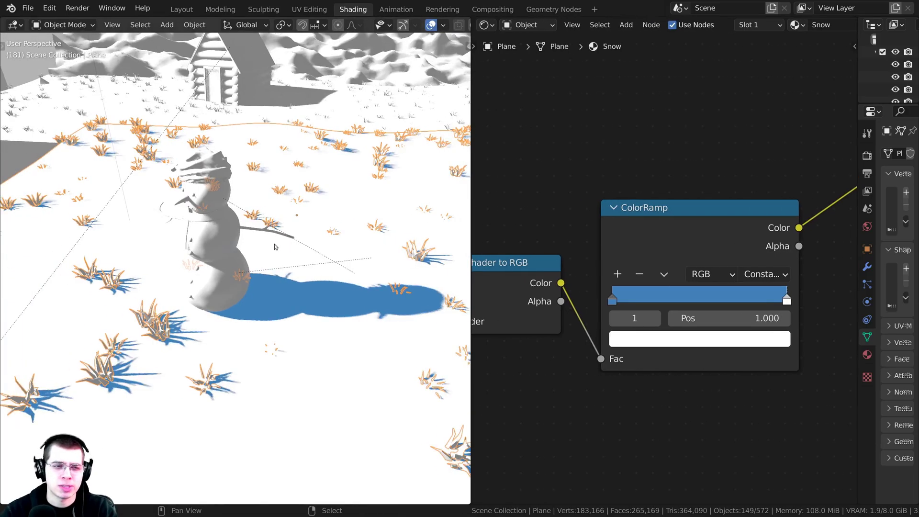
middle_click_drag(274, 244, 271, 236)
scroll(273, 240, "up", 1)
- Deselect everything and assign the Snow material to the snowman's bottom sphere, middle sphere and head
key("alt+a")
scroll(646, 56, "down", 4)
scroll(640, 20, "down", 5)
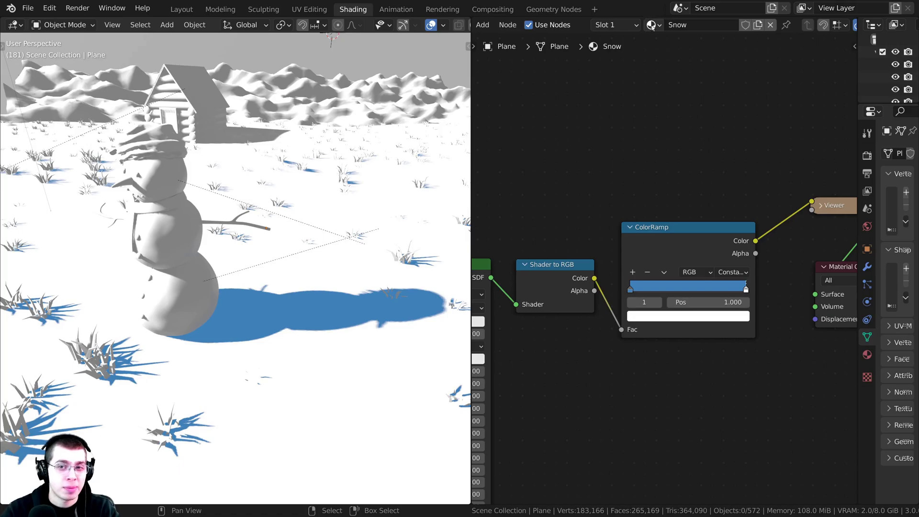
left_click_drag(652, 26, 201, 290)
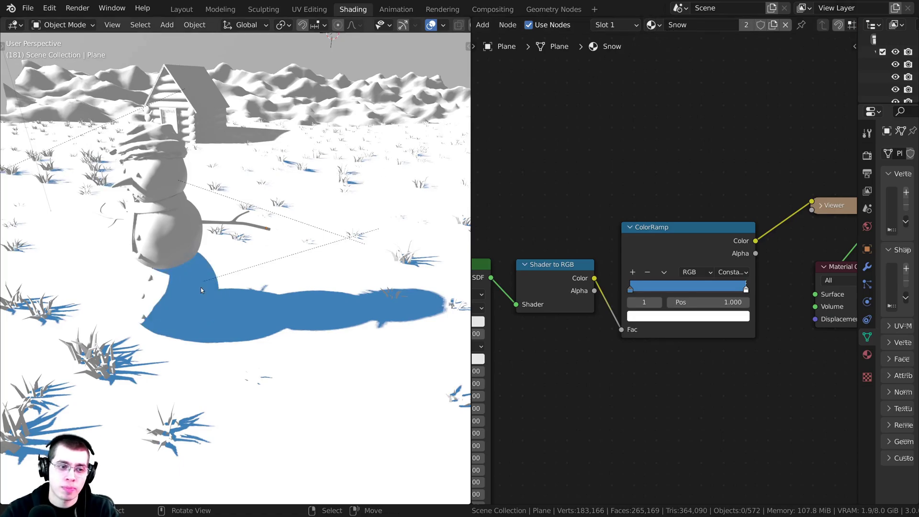
middle_click_drag(201, 290, 534, 132, "shift")
left_click_drag(651, 26, 244, 196)
middle_click_drag(243, 196, 268, 280)
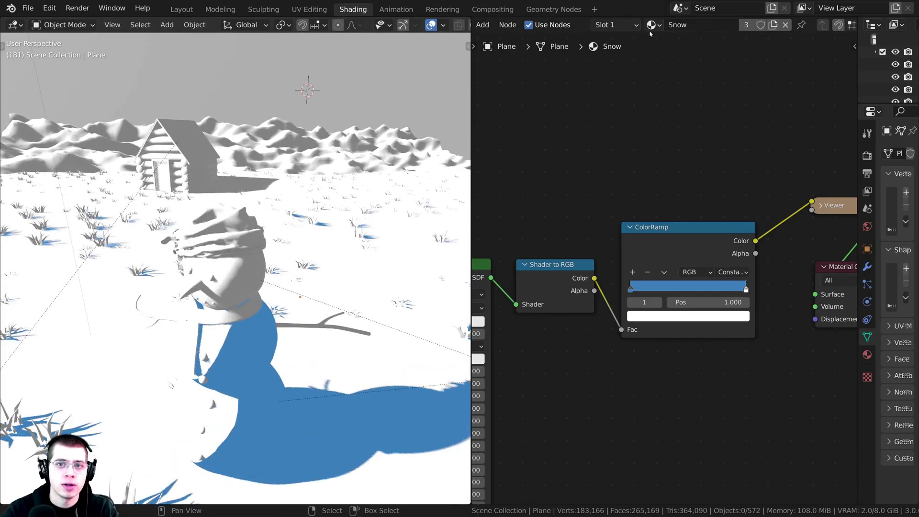
left_click_drag(652, 26, 232, 273)
scroll(232, 273, "down", 4)
middle_click_drag(238, 268, 230, 278)
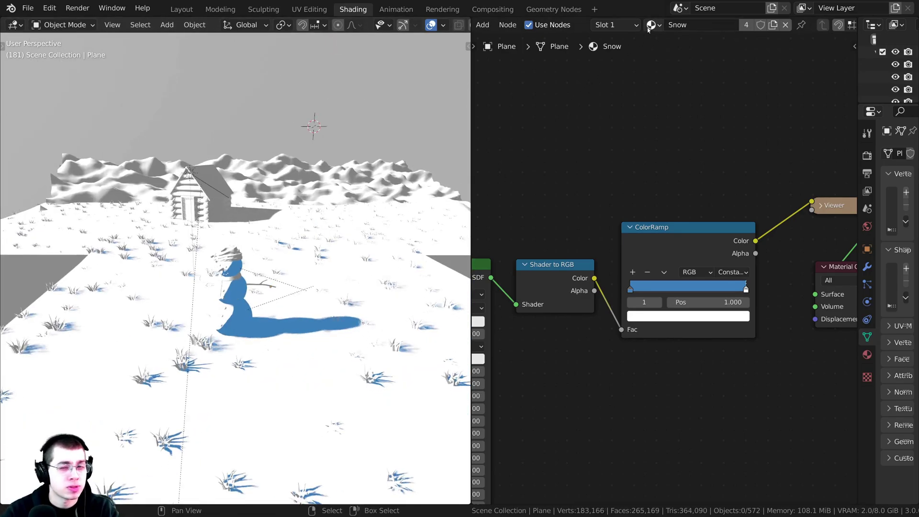
- Assign the Snow material to the background mountains and view the snowman through the camera
left_click_drag(651, 25, 297, 176)
middle_click_drag(298, 176, 335, 178)
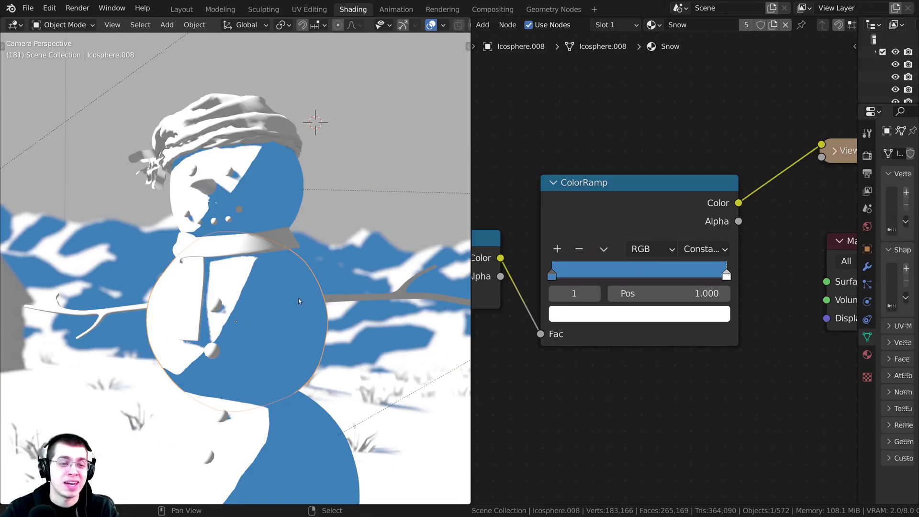
scroll(299, 301, "down", 3)
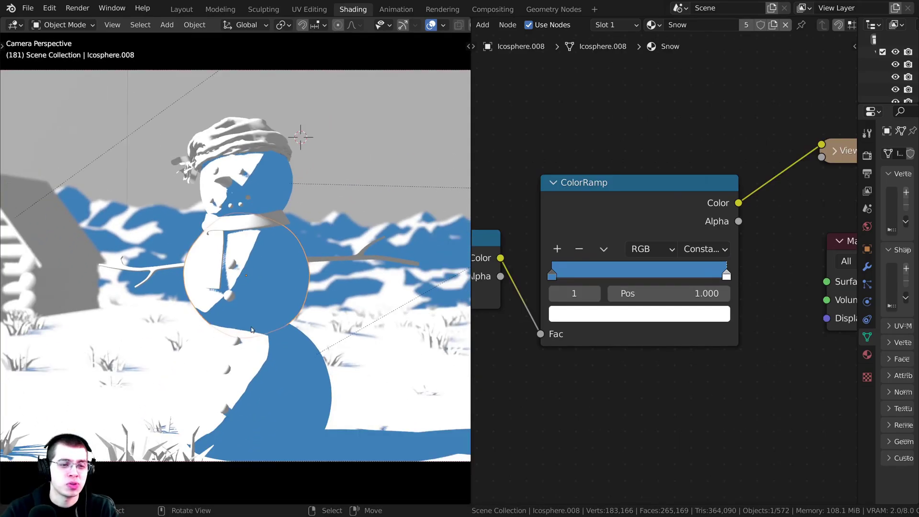
scroll(756, 256, "up", 3)
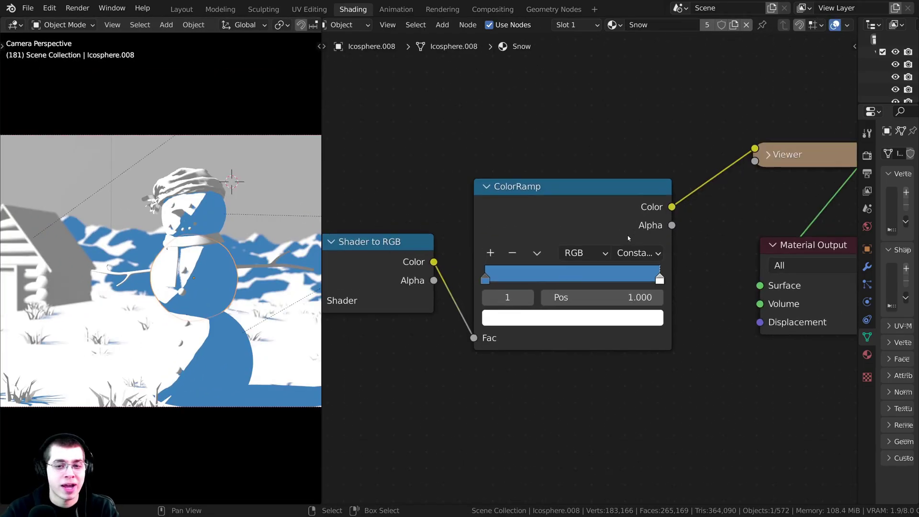
- Switch the ColorRamp's interpolation to Linear to inspect smooth shading on the snowman, and return it to Constant
scroll(590, 267, "up", 2)
left_click_drag(592, 207, 582, 207)
left_click(629, 250)
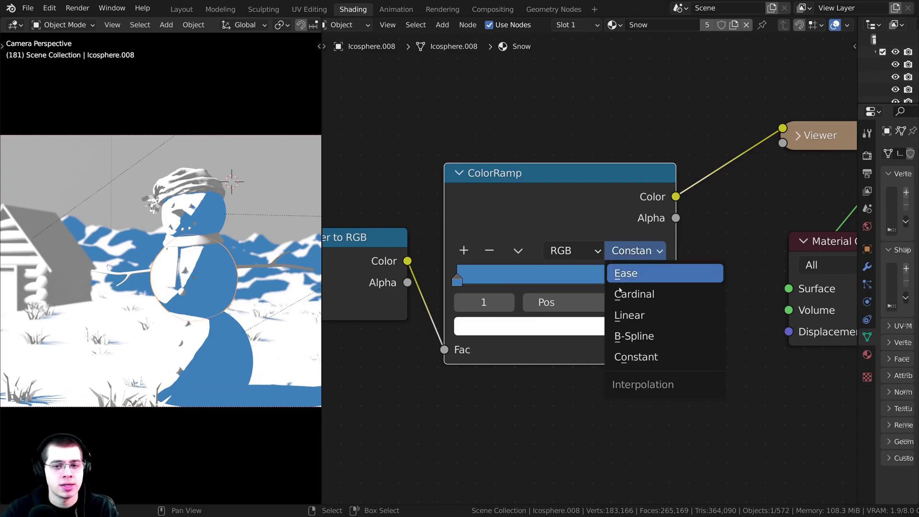
left_click(625, 314)
scroll(112, 236, "up", 5)
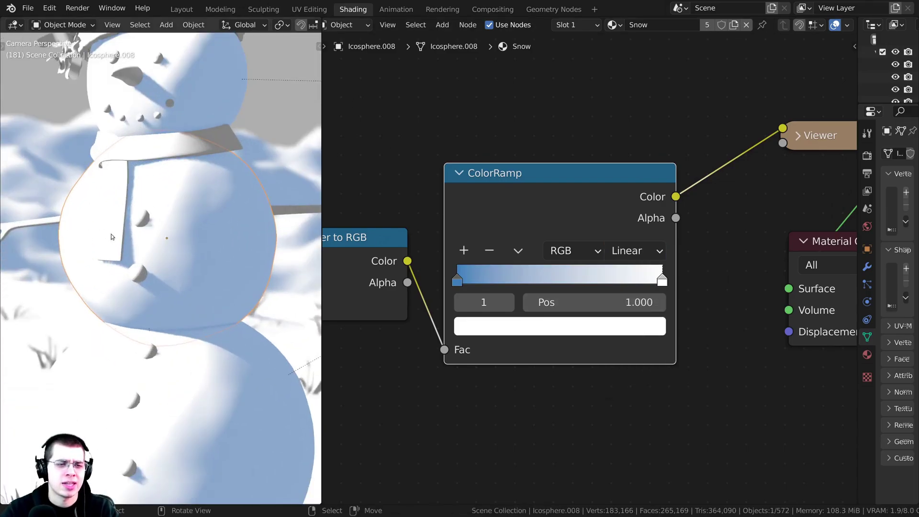
middle_click_drag(173, 161, 182, 226, "shift")
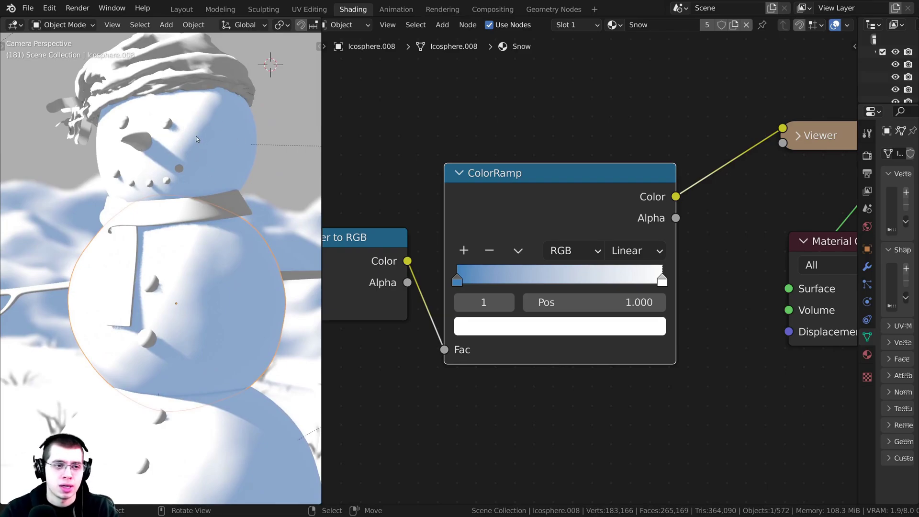
scroll(191, 218, "down", 2)
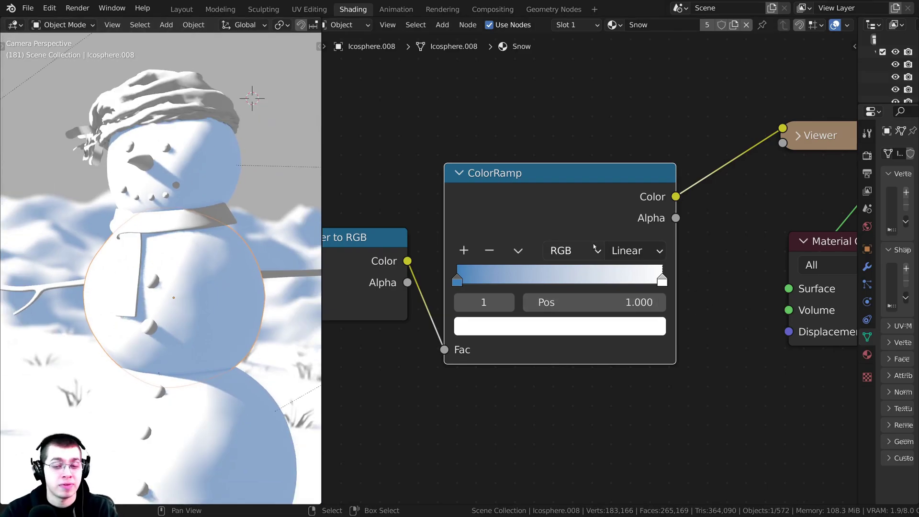
left_click(634, 252)
left_click(637, 356)
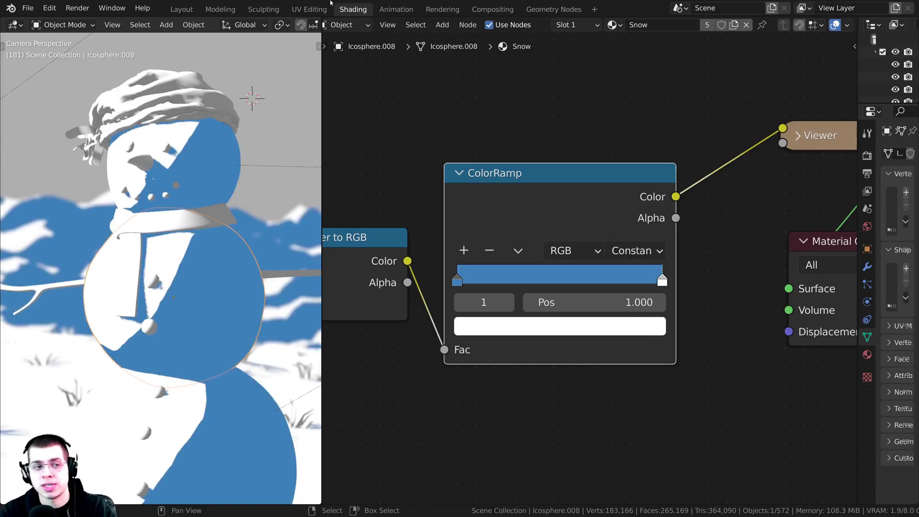
- Slide the ColorRamp's white stop down to position 0.267 and inspect the snowman's shadow edge
scroll(194, 203, "up", 3)
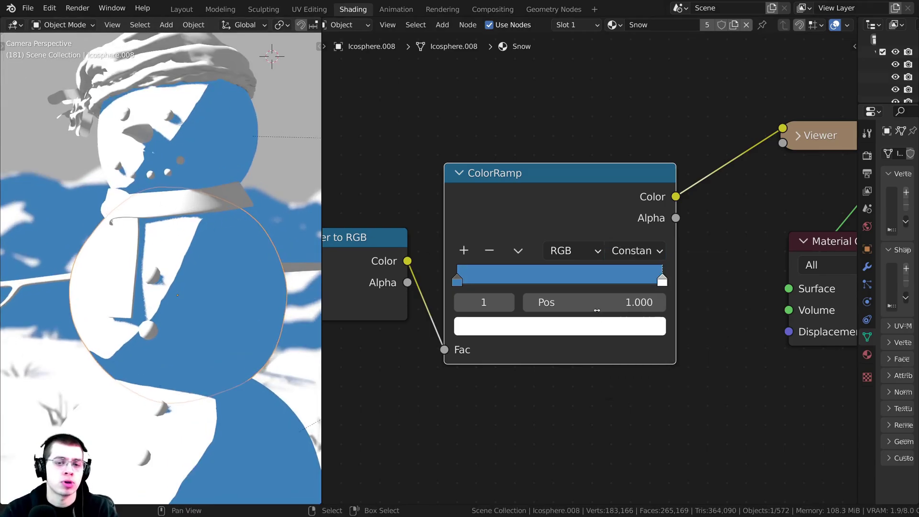
left_click_drag(660, 280, 513, 279)
scroll(189, 247, "down", 2)
middle_click_drag(176, 263, 193, 277, "shift")
scroll(406, 233, "down", 5)
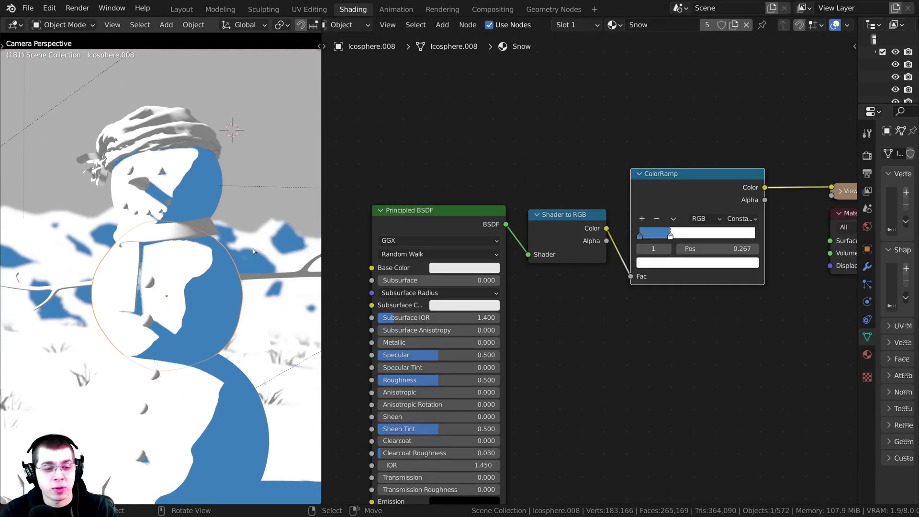
scroll(254, 251, "up", 3)
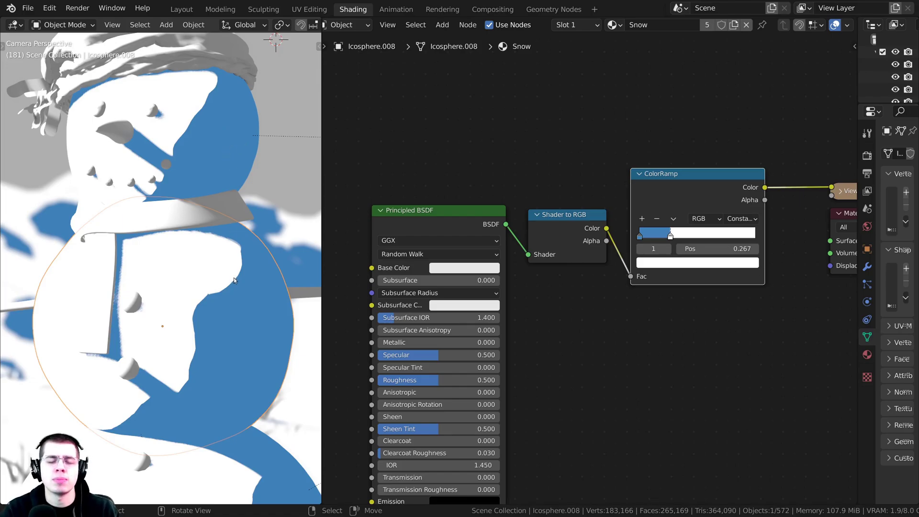
- Move the ColorRamp's white stop to position 0.819 and add a new stop at position 0.244
middle_click_drag(674, 246, 606, 268)
scroll(604, 269, "up", 3)
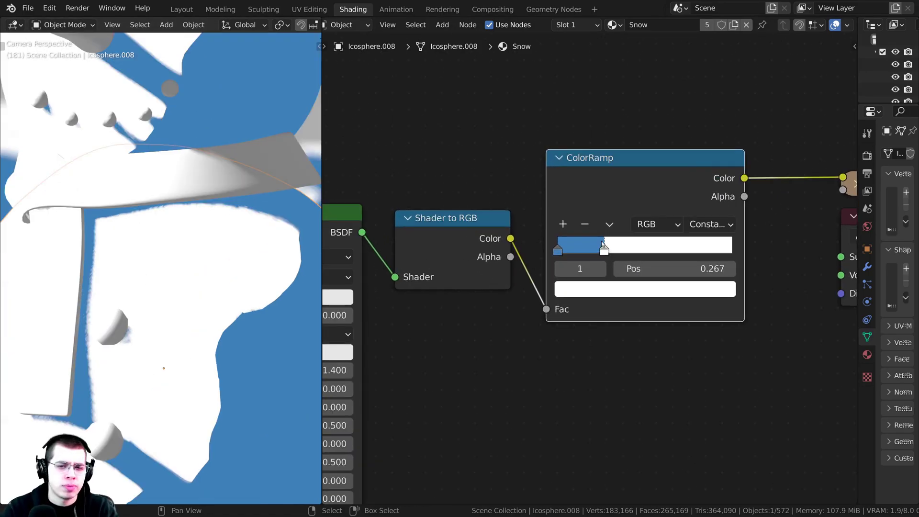
left_click_drag(600, 241, 707, 249)
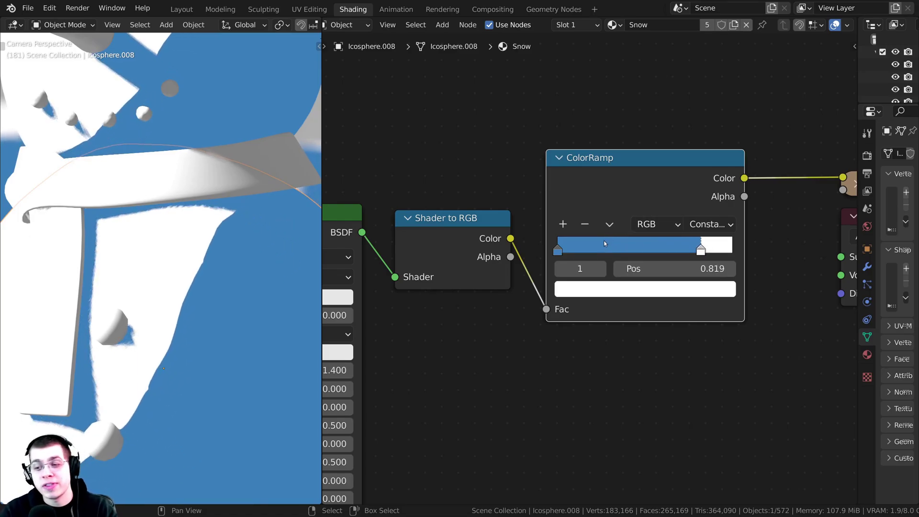
left_click_drag(594, 249, 600, 250, "ctrl")
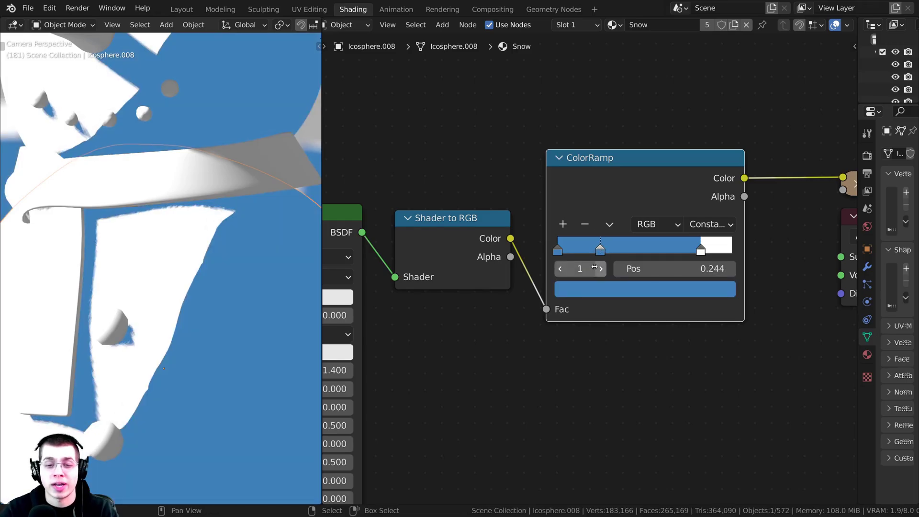
- Recolour the ColorRamp's middle stop to a pale light blue as a midtone and inspect the snowman's shading
left_click(623, 291)
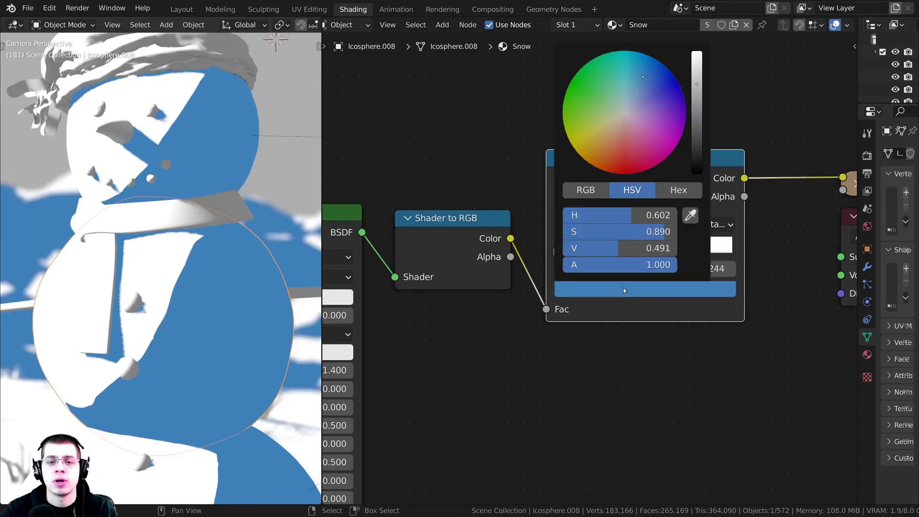
left_click_drag(697, 84, 692, 66)
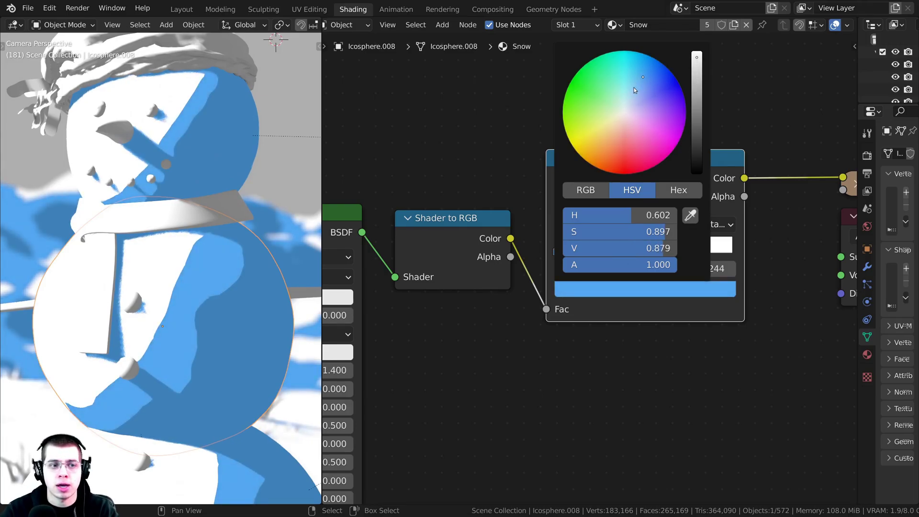
left_click_drag(634, 87, 629, 97)
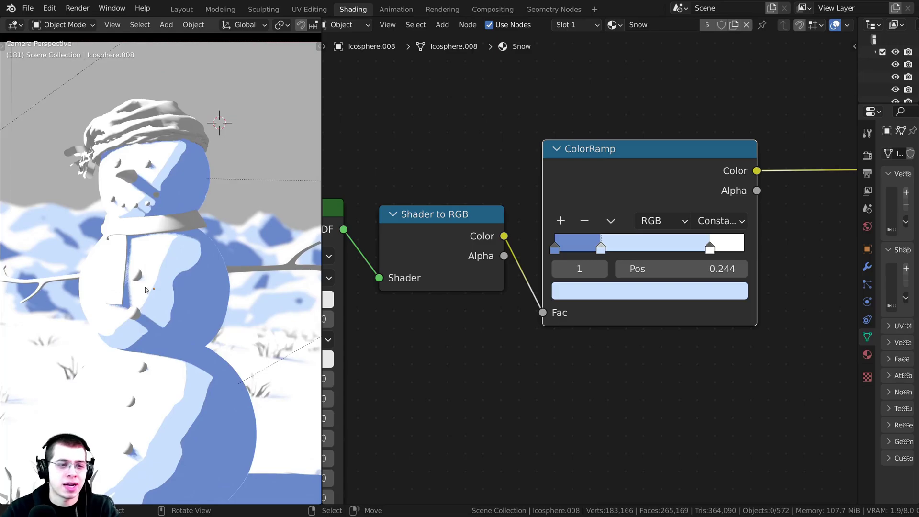
scroll(161, 300, "up", 3)
middle_click_drag(77, 321, 91, 234, "shift")
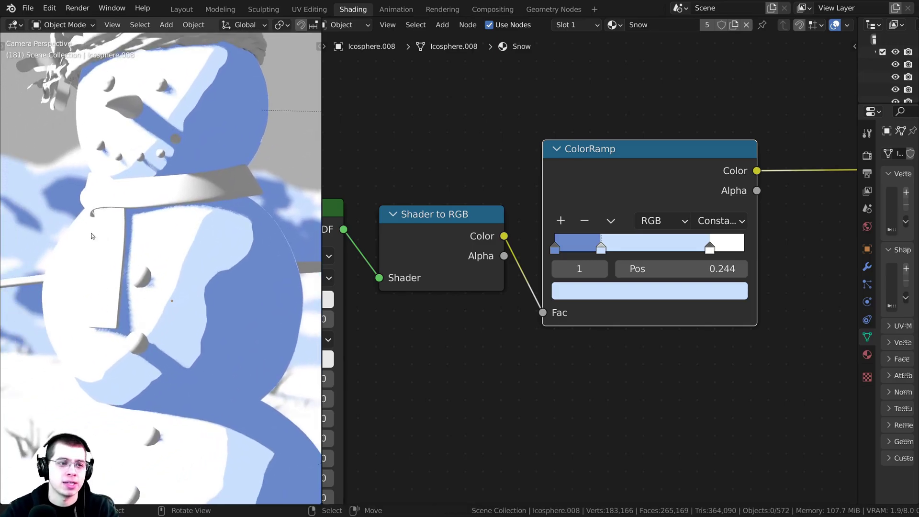
scroll(165, 282, "down", 4)
scroll(150, 248, "up", 2)
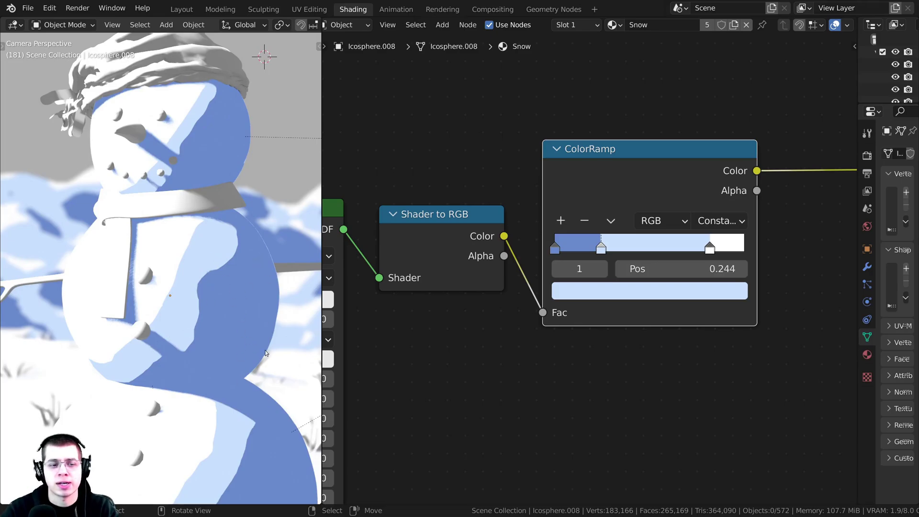
scroll(226, 271, "down", 4)
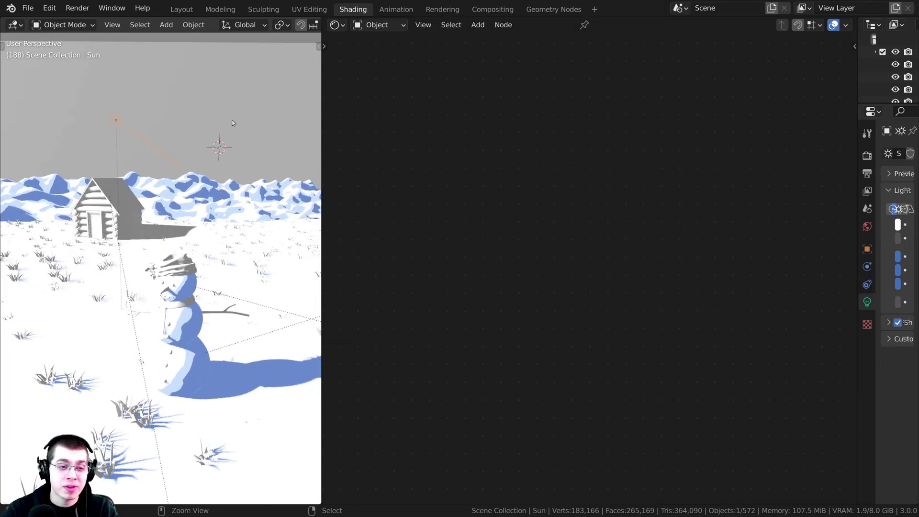
- Maximize the 3D viewport and try rotating the Sun light to test how the toon shadows react
key("ctrl+space")
scroll(354, 117, "down", 4)
middle_click_drag(526, 112, 515, 103)
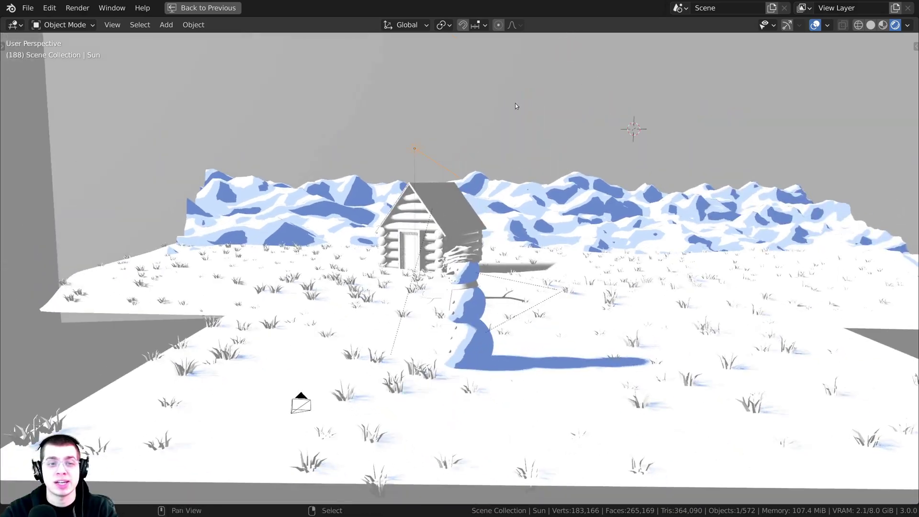
scroll(521, 91, "up", 1)
key("r")
left_click(495, 173)
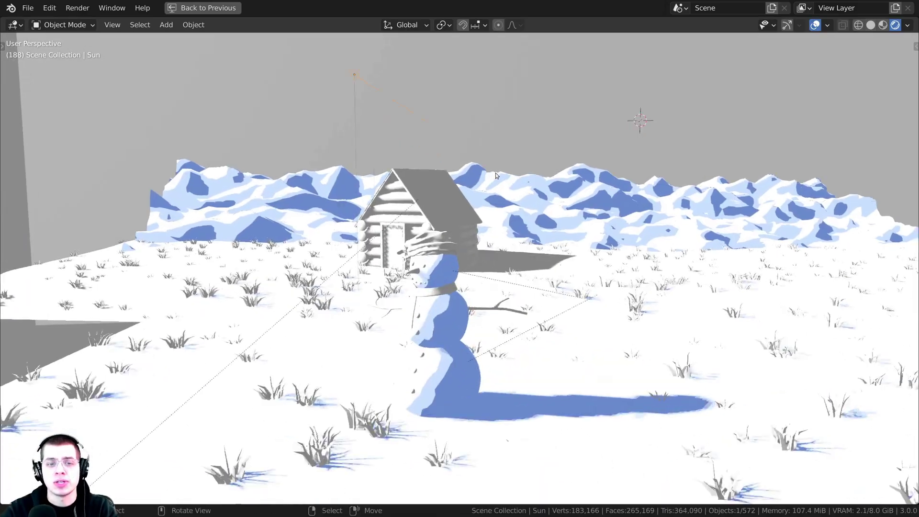
key("r")
key("r")
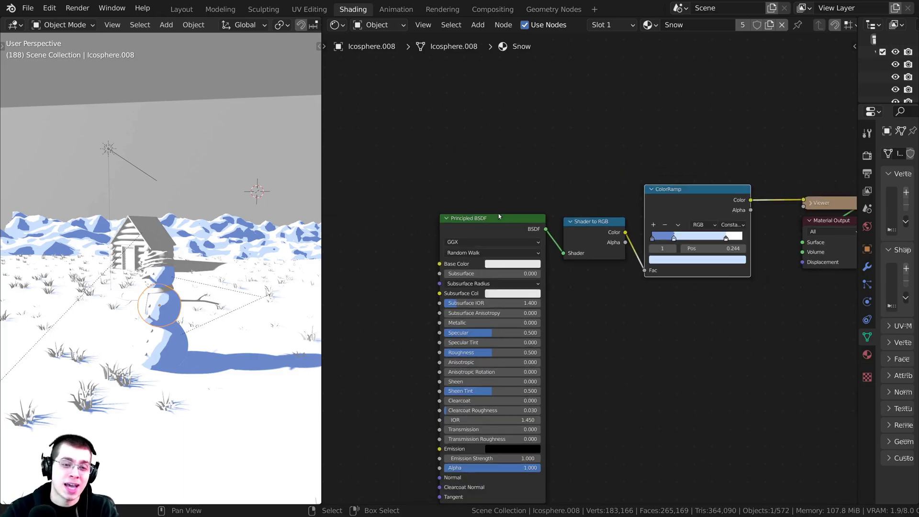
- Shift the Principled BSDF and Shader to RGB nodes slightly in the Snow node tree
mouse_move(498, 215)
left_mouse_down()
mouse_move(476, 198)
mouse_move(522, 206)
mouse_move(490, 220)
left_mouse_up()
scroll(488, 211, "up", 3)
left_click(580, 213)
left_click_drag(581, 213, 578, 211)
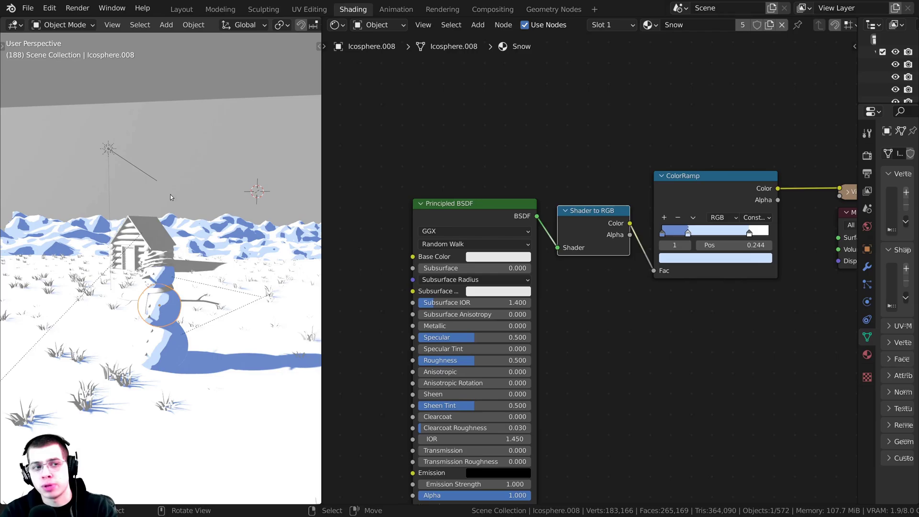
- Select the Sun light and rotate it freely with trackball rotation to change the direction of the shadows
left_click(109, 151)
key("r")
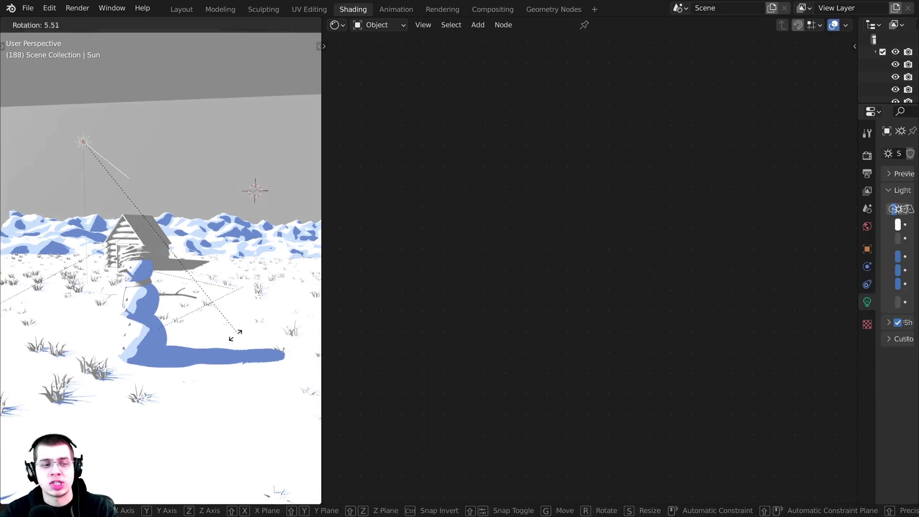
key("r")
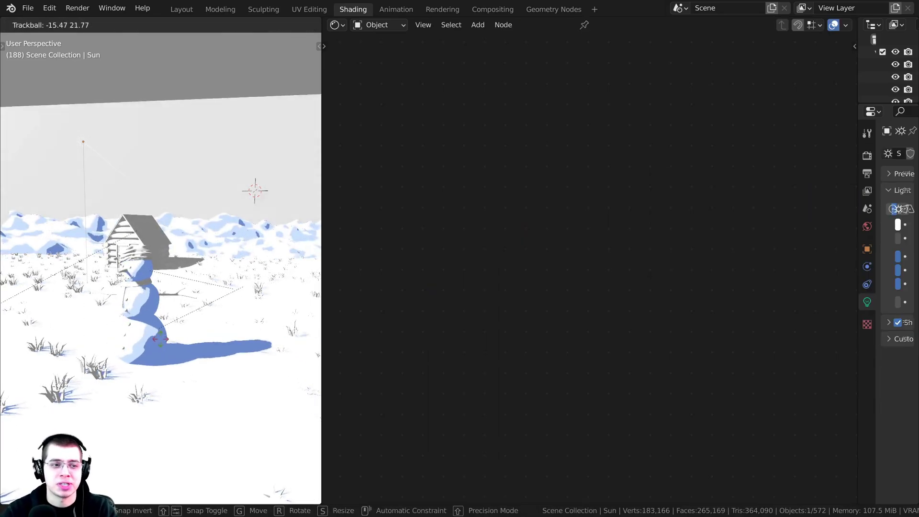
left_click(162, 335)
- Select the snowman's middle sphere and nudge the Principled BSDF node slightly away from Shader to RGB
right_click(146, 302)
scroll(478, 181, "up", 2)
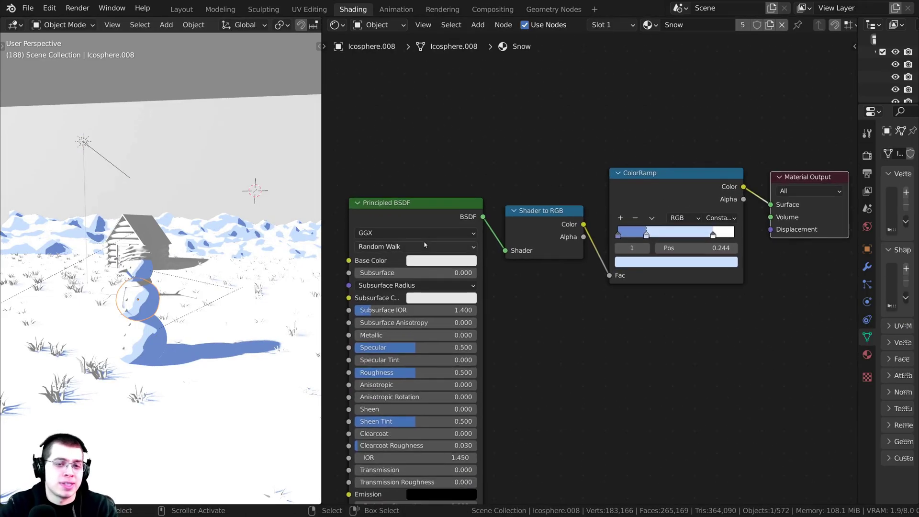
left_click_drag(411, 217, 403, 216)
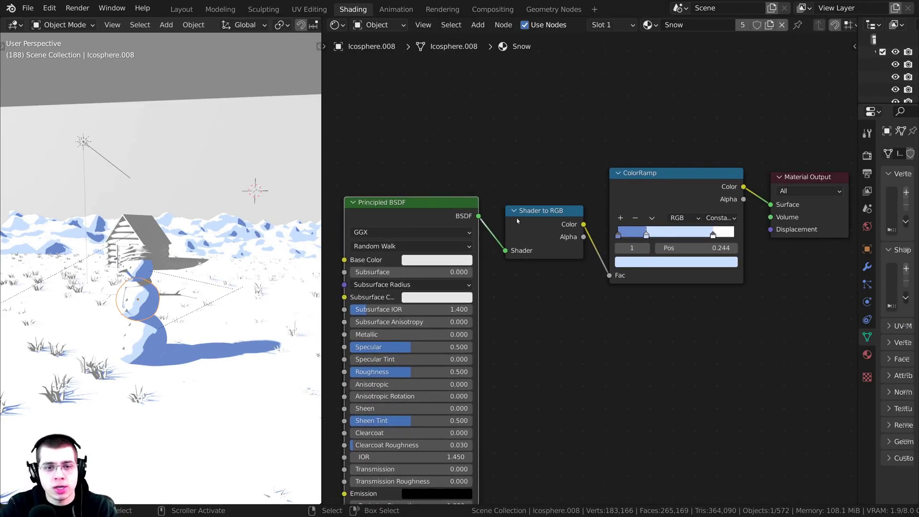
- Shift the Shader to RGB and ColorRamp nodes slightly to tidy the Snow node tree
left_click_drag(543, 216, 530, 219)
middle_click_drag(576, 202, 521, 203)
scroll(522, 203, "up", 3)
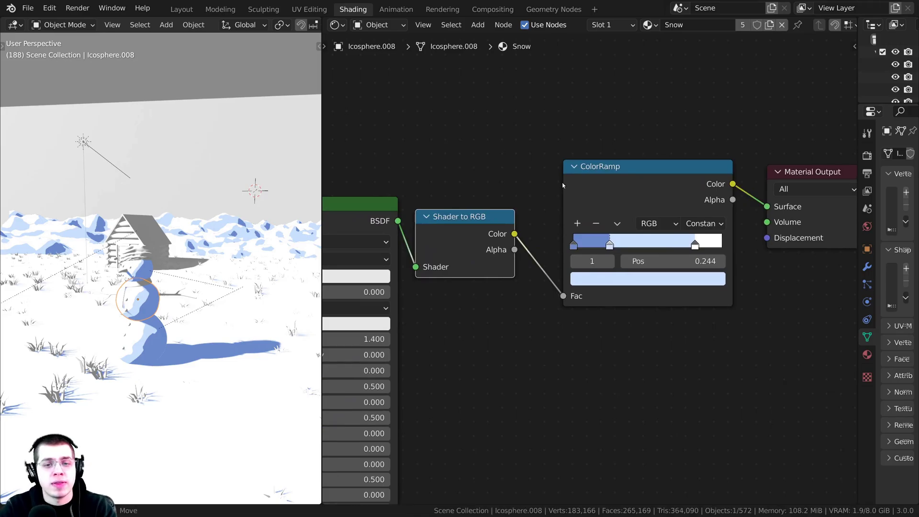
left_click_drag(610, 183, 605, 181)
scroll(592, 191, "up", 1)
middle_click_drag(592, 191, 552, 188)
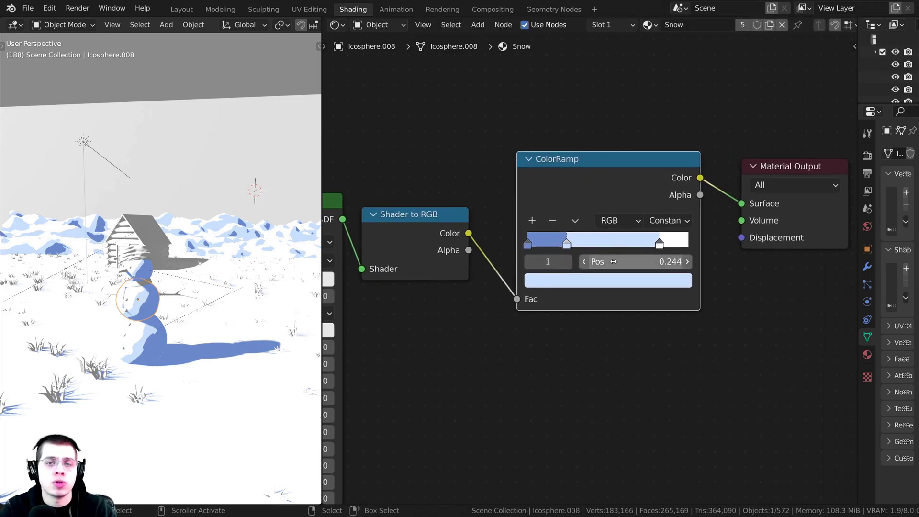
- Deselect everything in the scene and save the file
scroll(219, 310, "up", 5)
middle_click_drag(227, 315, 178, 294)
key("alt+a")
scroll(186, 285, "up", 2)
key("ctrl+s")
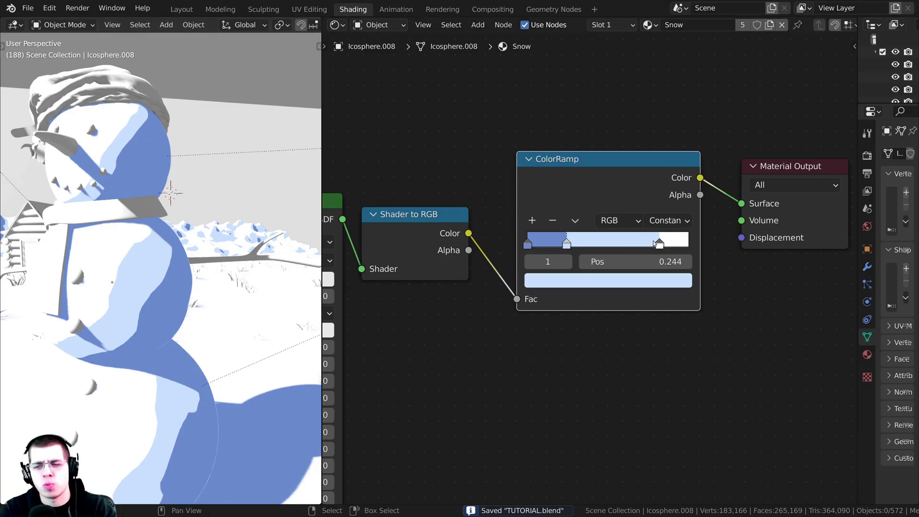
- Review the toon shading on the snowman, ground, cabin and mountains, and save the file again
scroll(159, 300, "down", 6)
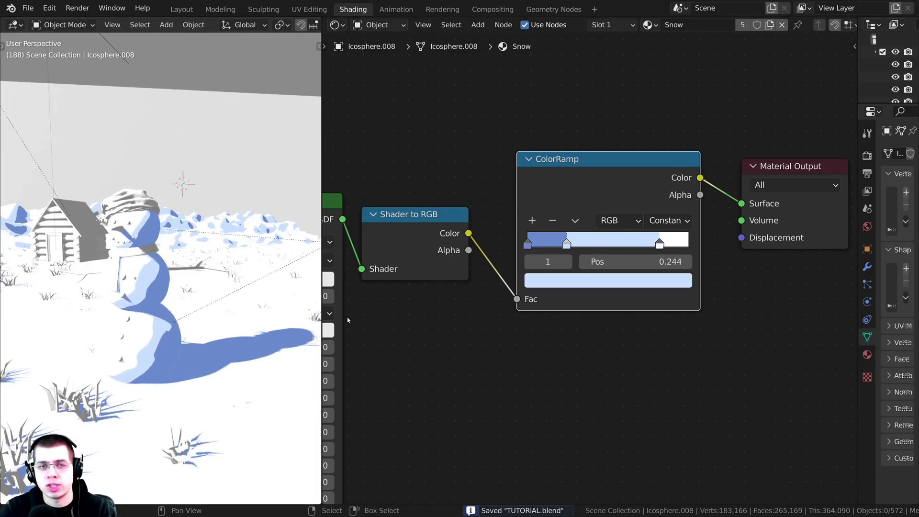
scroll(126, 336, "down", 3)
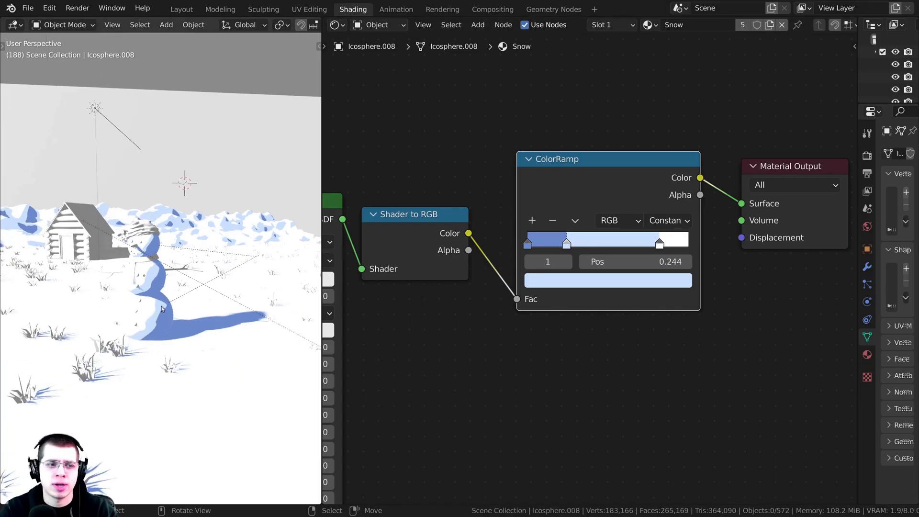
middle_click_drag(192, 233, 196, 211)
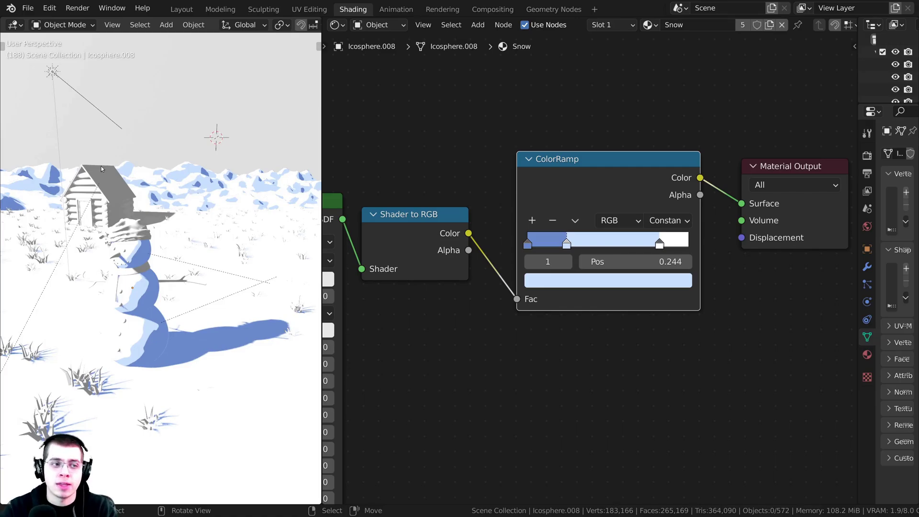
middle_click_drag(180, 189, 234, 192)
middle_click_drag(100, 194, 92, 196)
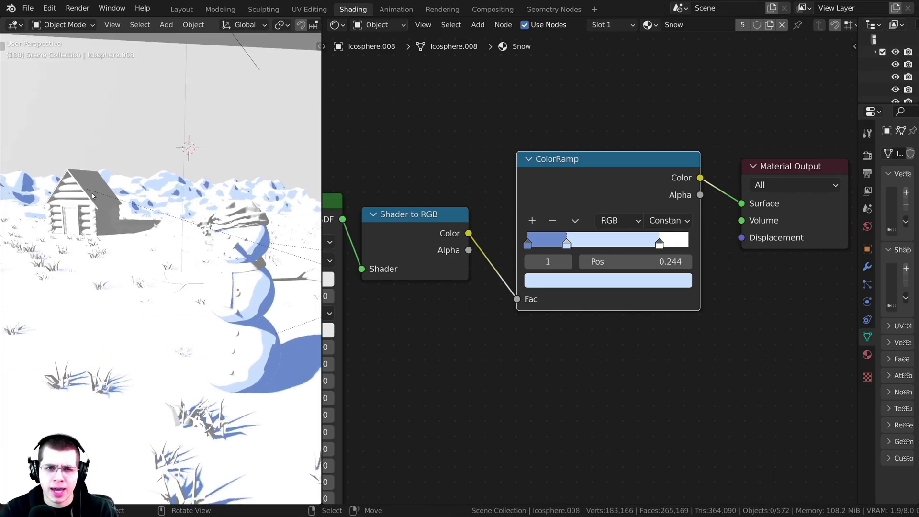
middle_click_drag(143, 228, 248, 226)
key("ctrl+s")
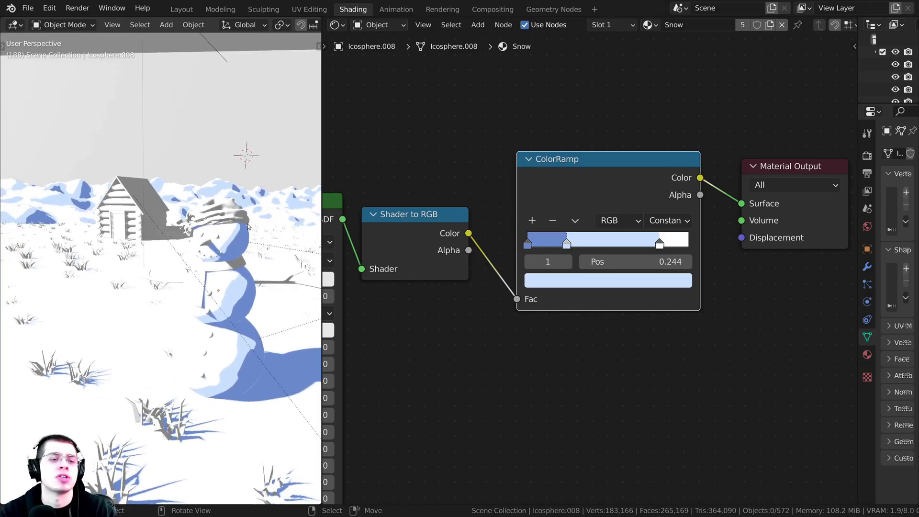
middle_click_drag(218, 250, 184, 247)
key("ctrl+s")
- Nudge the ColorRamp node slightly in the Snow node tree
scroll(689, 214, "down", 8)
scroll(583, 205, "up", 2)
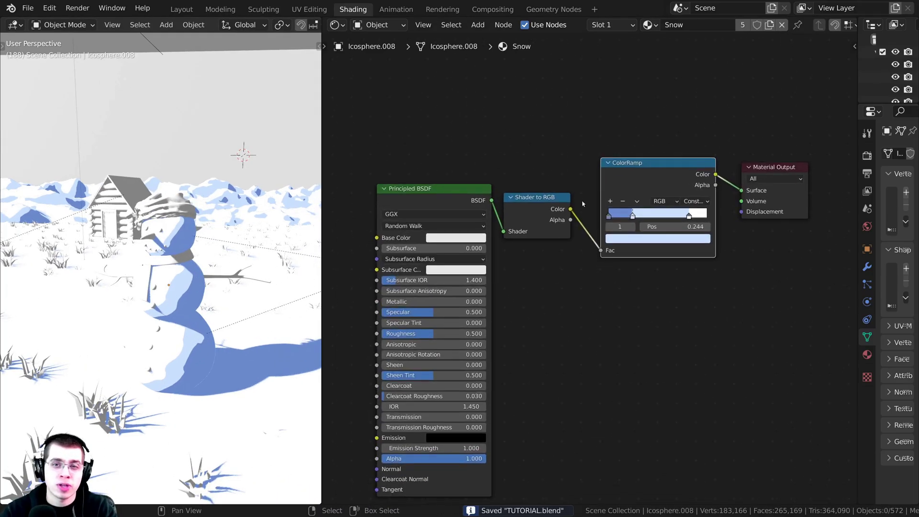
middle_click_drag(624, 200, 630, 197)
left_click_drag(636, 188, 628, 189)
middle_click_drag(627, 188, 675, 198)
- Select the snowman's middle sphere and switch the viewport to solid shading
middle_click_drag(182, 273, 176, 267)
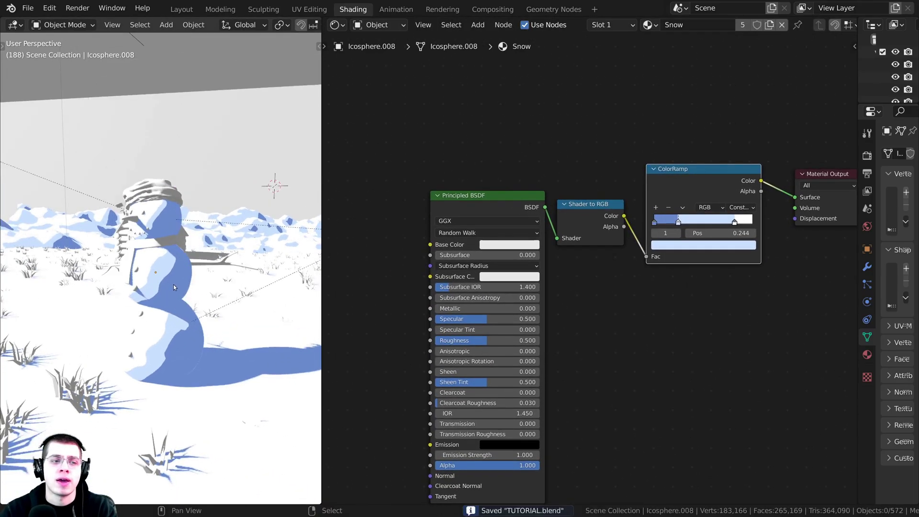
scroll(176, 268, "up", 2)
scroll(142, 297, "up", 3)
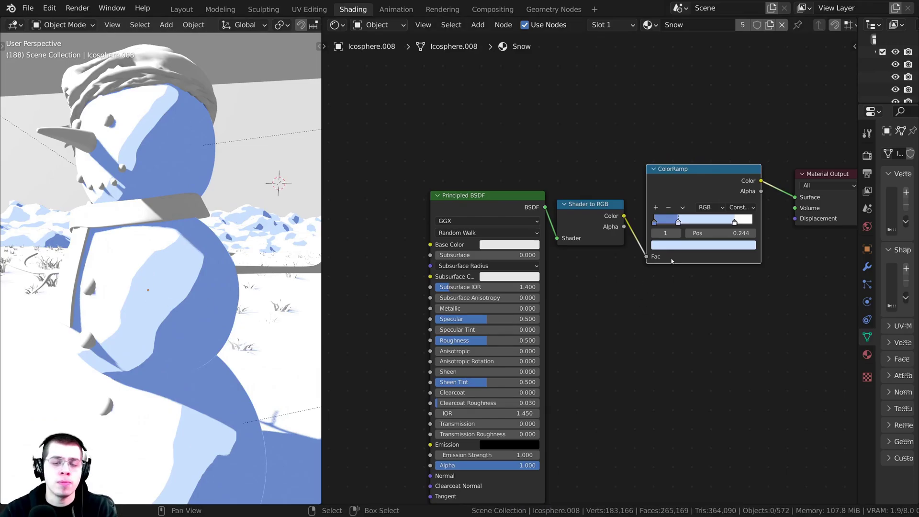
scroll(590, 268, "down", 1)
middle_click_drag(205, 297, 181, 311)
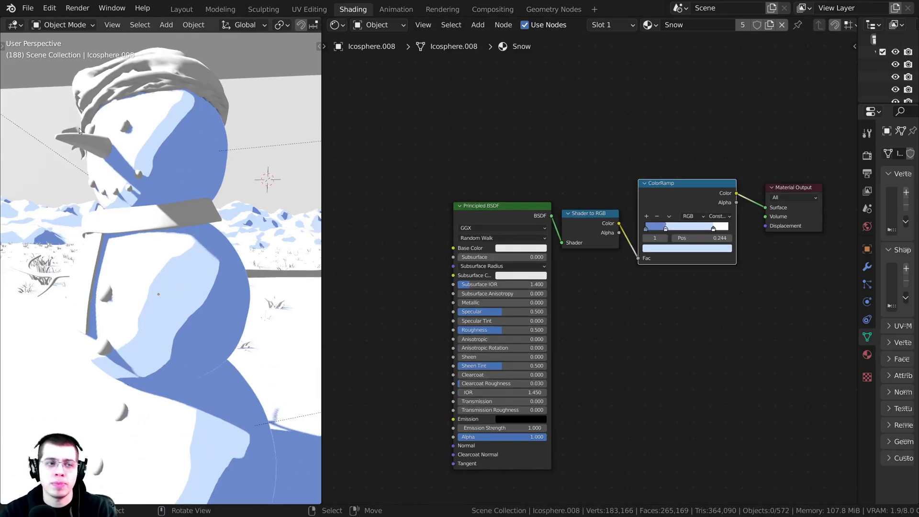
left_click(122, 229)
middle_click_drag(190, 222, 202, 223)
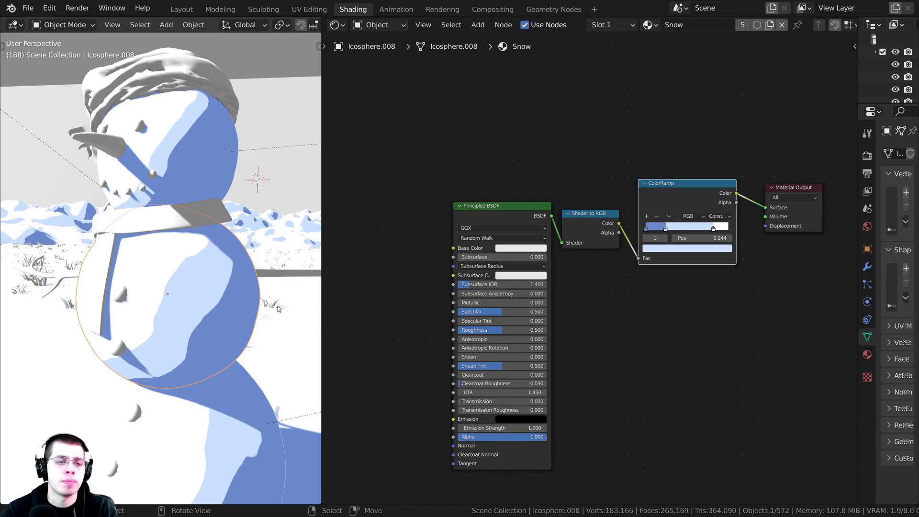
key("z")
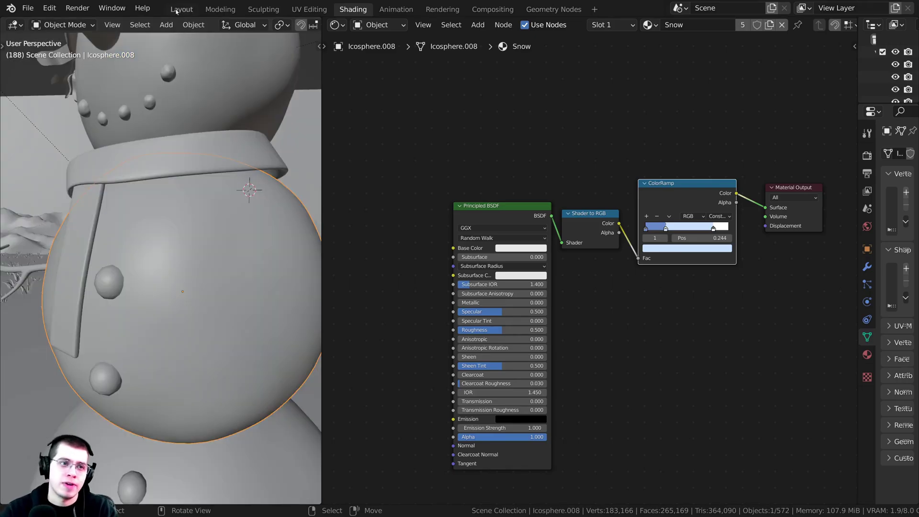
- In the Layout workspace, frame the snowman's middle sphere and show its modifiers in a widened Properties editor
left_click(181, 10)
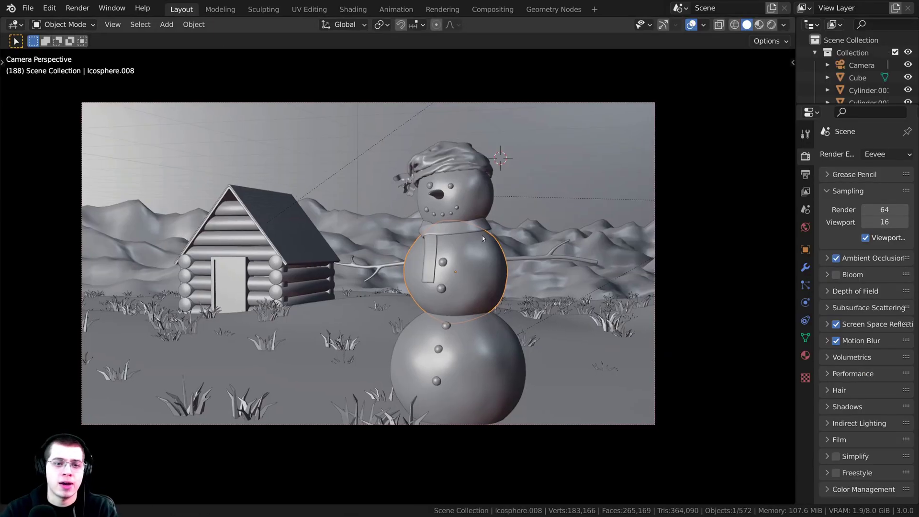
key("KP_Decimal")
scroll(383, 295, "down", 3)
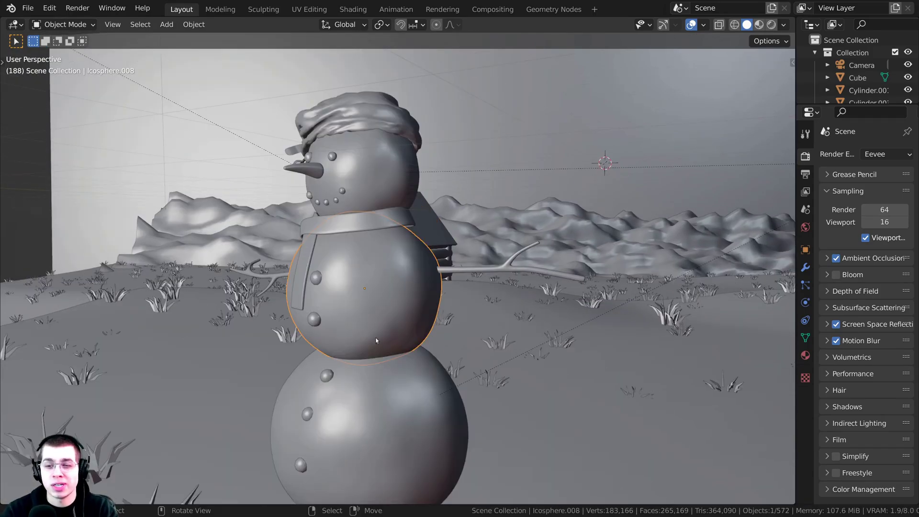
scroll(376, 339, "up", 3)
left_click_drag(794, 282, 608, 273)
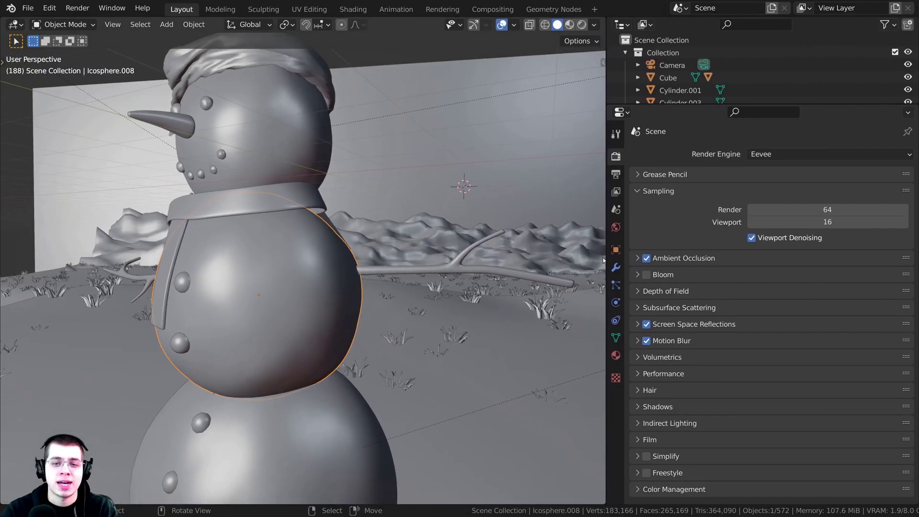
left_click(613, 270)
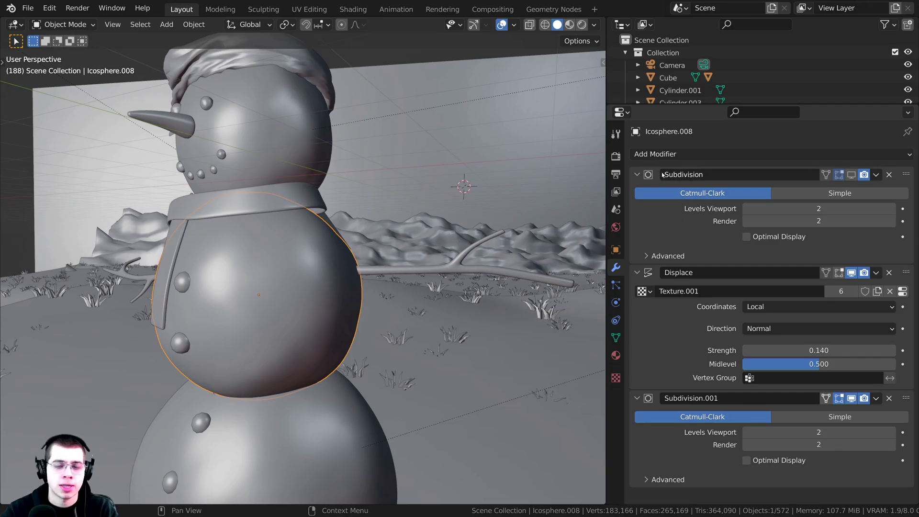
- Examine the middle sphere's Displace modifier, including its strength and the size setting of its Clouds texture
middle_click_drag(317, 268, 321, 269)
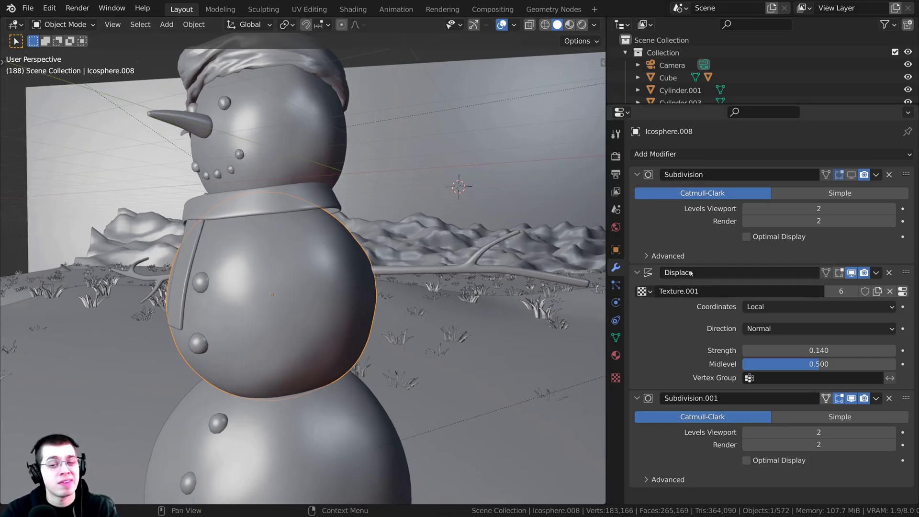
left_click(675, 276)
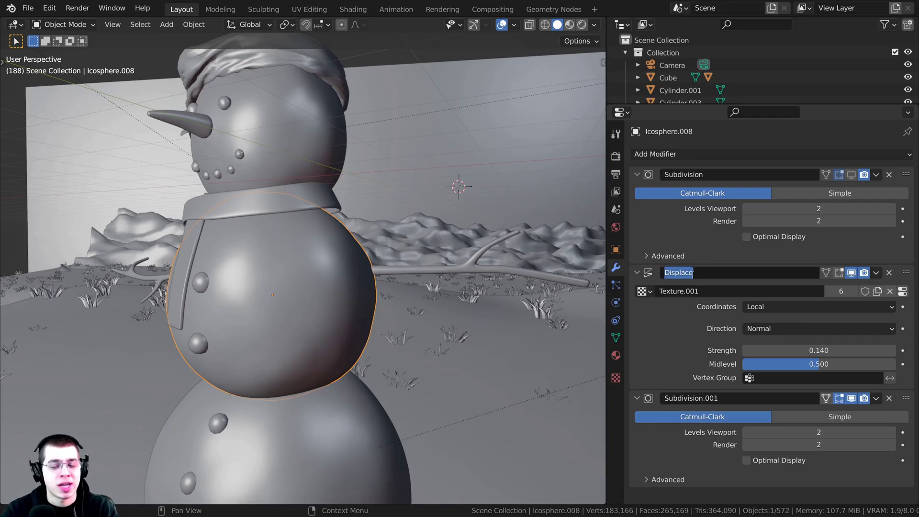
left_click(750, 304)
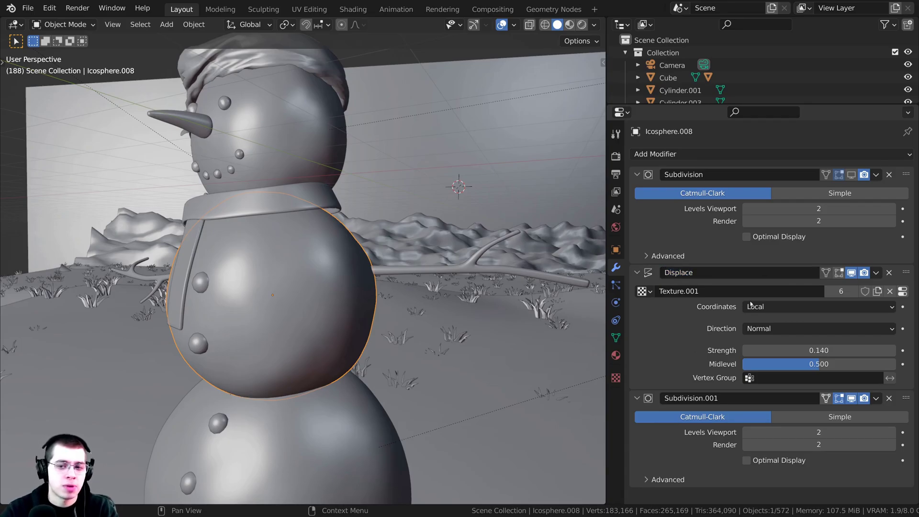
left_click(901, 291)
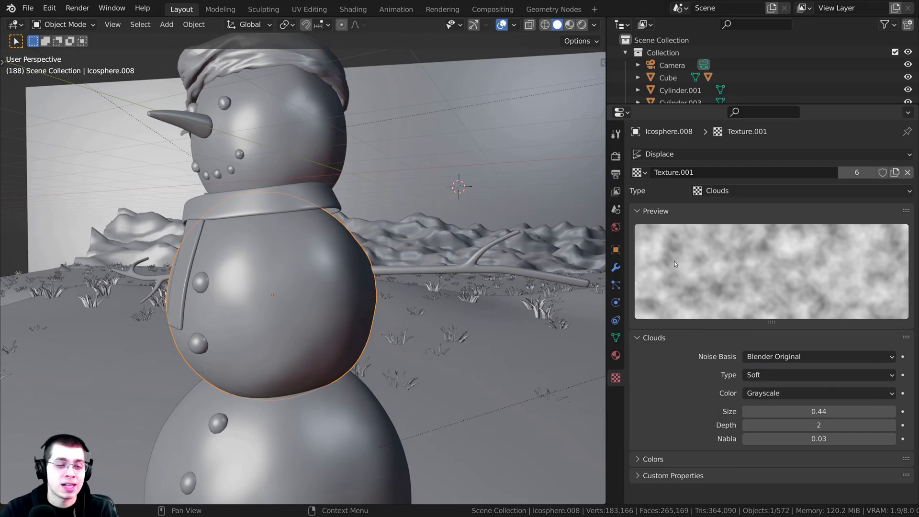
middle_click_drag(444, 274, 462, 275)
left_click(616, 267)
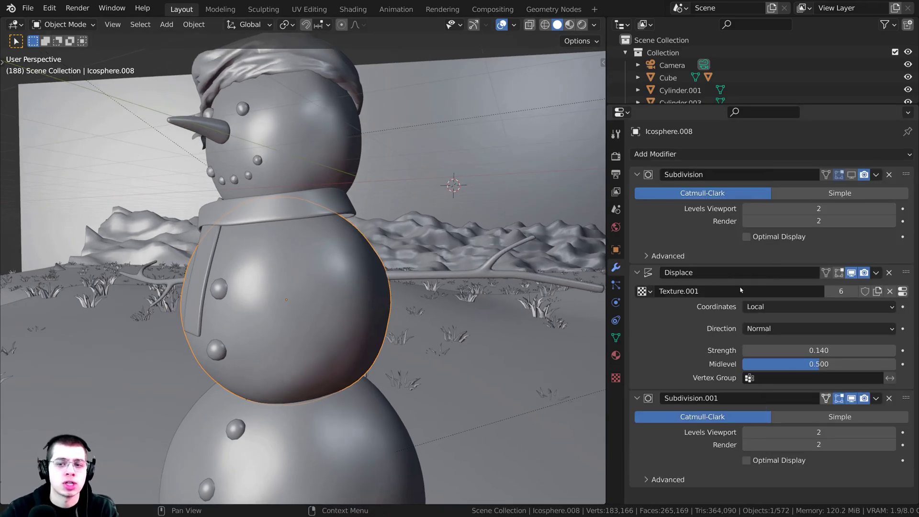
mouse_move(827, 350)
left_mouse_down()
mouse_move(891, 350)
mouse_move(829, 350)
left_mouse_up()
left_click(901, 291)
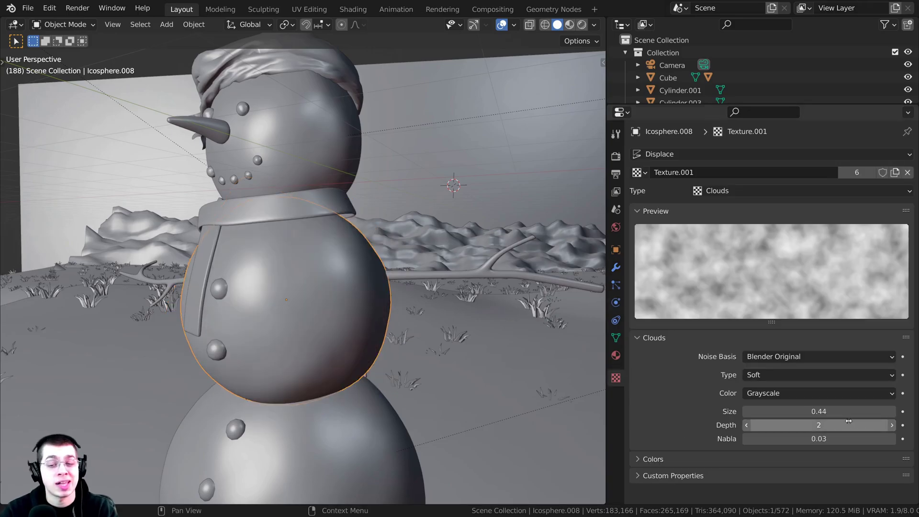
left_click_drag(843, 411, 804, 411)
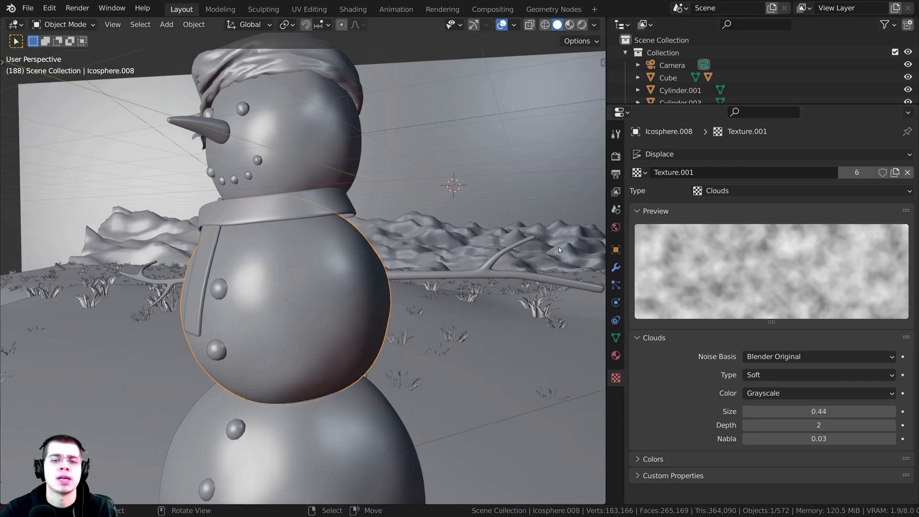
left_click(615, 267)
- Return to the Shading workspace and show the snowman in rendered shading
middle_click_drag(383, 306, 294, 301)
key("KP_Decimal")
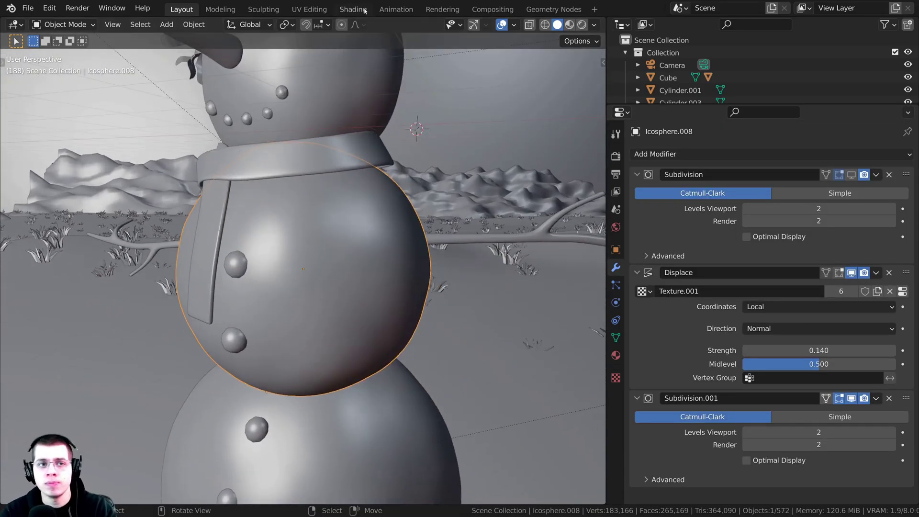
left_click(347, 10)
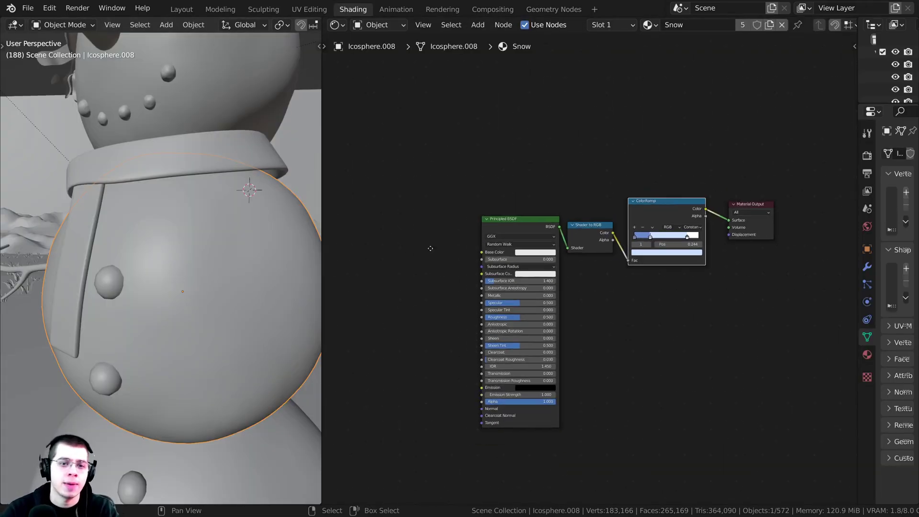
key("z")
left_click(225, 210)
scroll(468, 225, "up", 2)
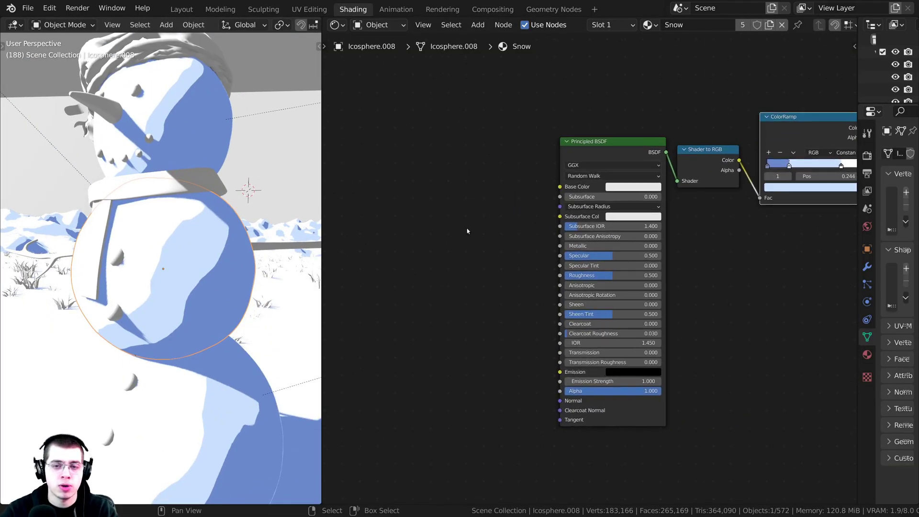
- Add a Noise Texture node to the Snow node tree and place it in the free space before the Principled BSDF
key("shift+a")
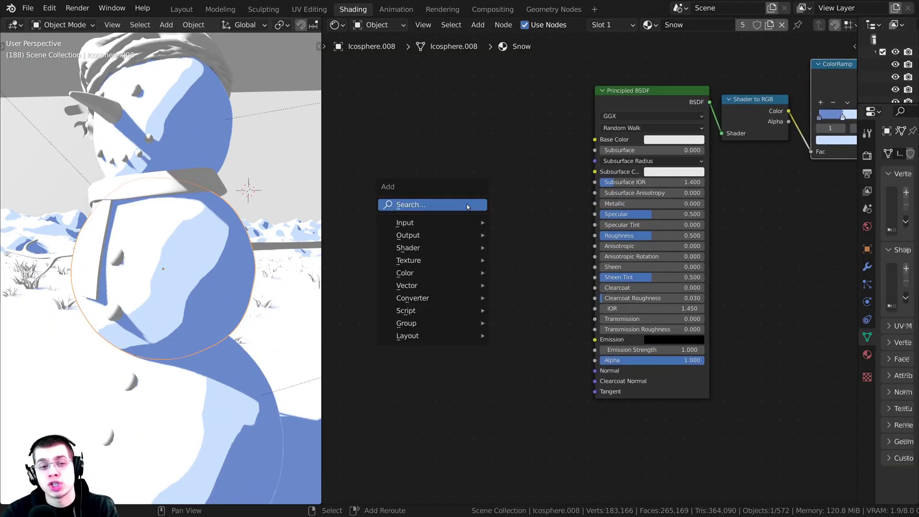
left_click(414, 205)
type("noi")
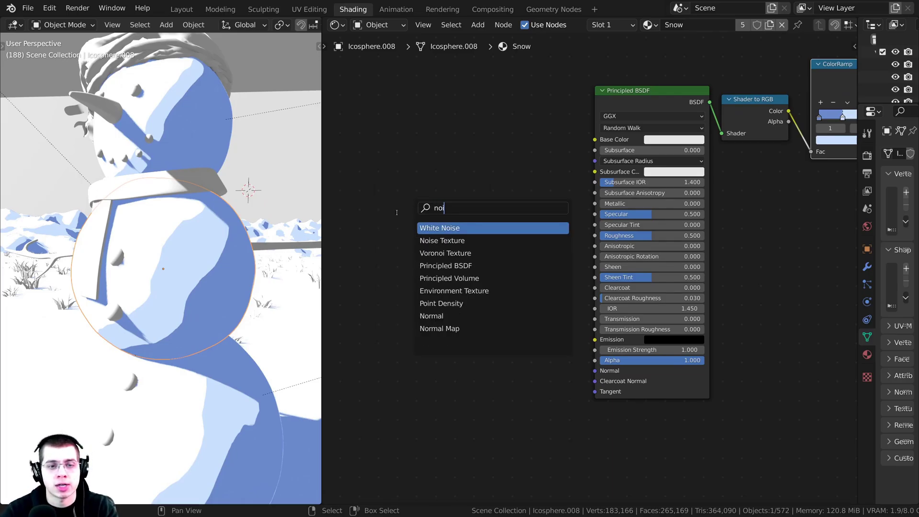
key("Down")
key("Return")
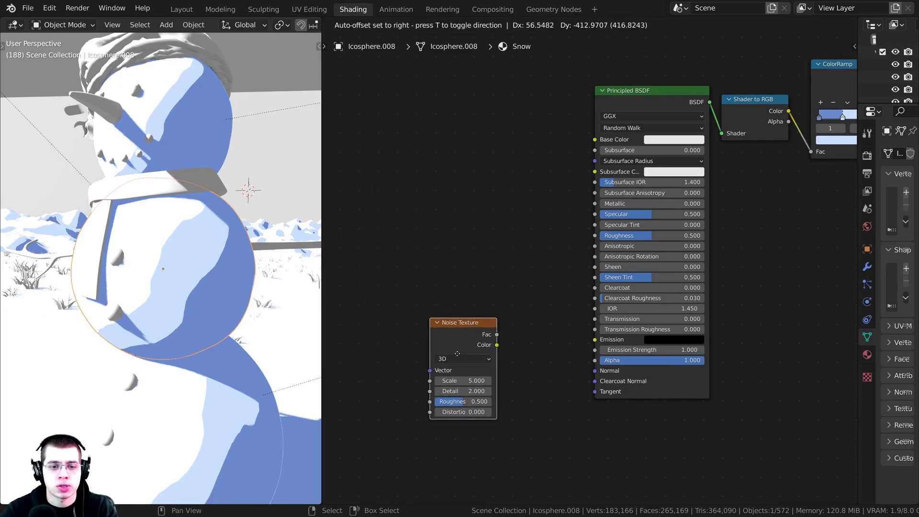
left_click(457, 353)
middle_click_drag(466, 340, 514, 322)
scroll(516, 319, "up", 1)
left_click_drag(511, 319, 498, 314)
middle_click_drag(481, 335, 502, 316)
mouse_move(506, 300)
left_mouse_down()
mouse_move(489, 301)
mouse_move(500, 300)
left_mouse_up()
scroll(500, 297, "down", 2)
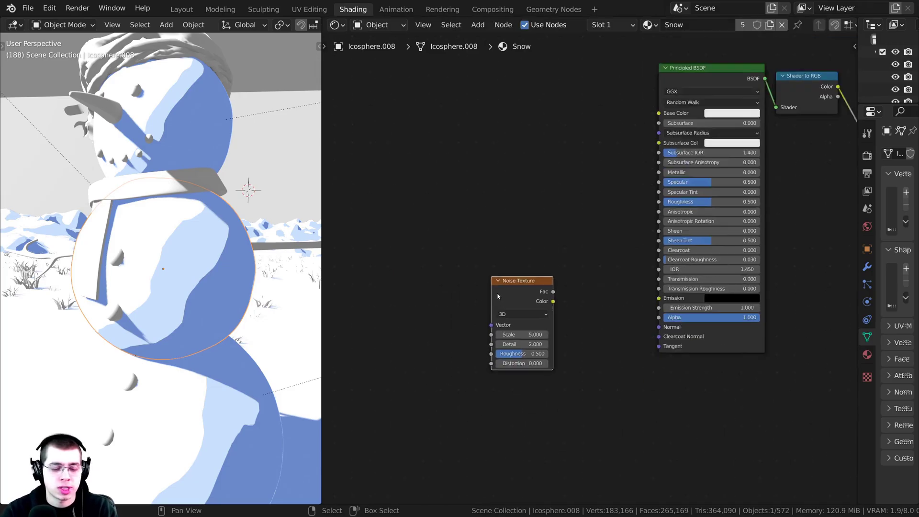
- Add linked Mapping and Texture Coordinate nodes to the Noise Texture and widen the node editor
middle_click_drag(504, 293, 576, 279)
scroll(577, 279, "down", 2)
key("ctrl+t")
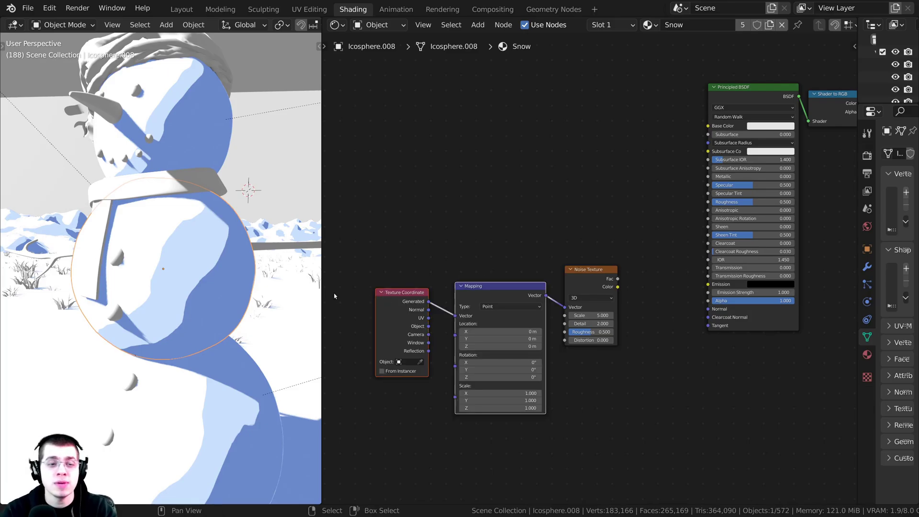
left_click_drag(323, 283, 260, 283)
scroll(383, 288, "up", 4)
left_click_drag(431, 292, 429, 285)
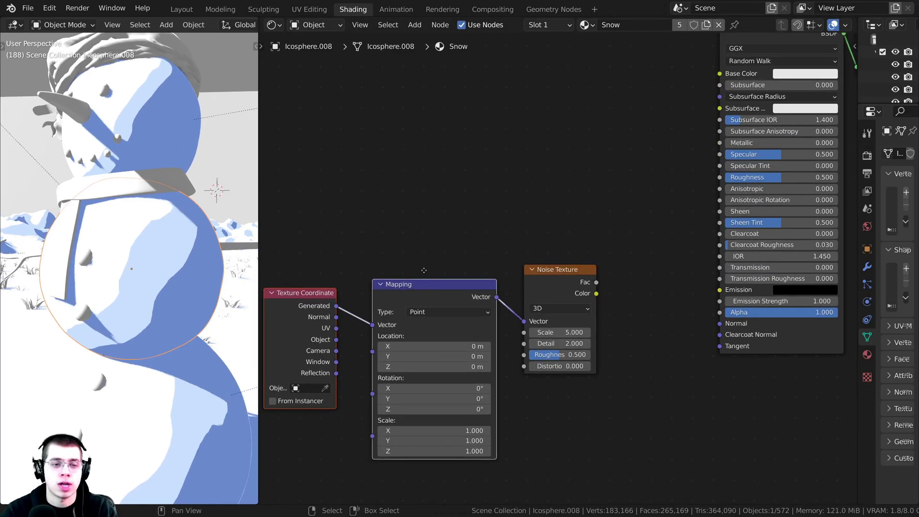
- Delete the Mapping node and connect the Texture Coordinate's Object output to the Noise Texture's Vector input
middle_click_drag(423, 269, 442, 215)
left_click(398, 225)
left_click_drag(426, 242, 436, 221)
key("x")
left_click_drag(340, 283, 536, 253)
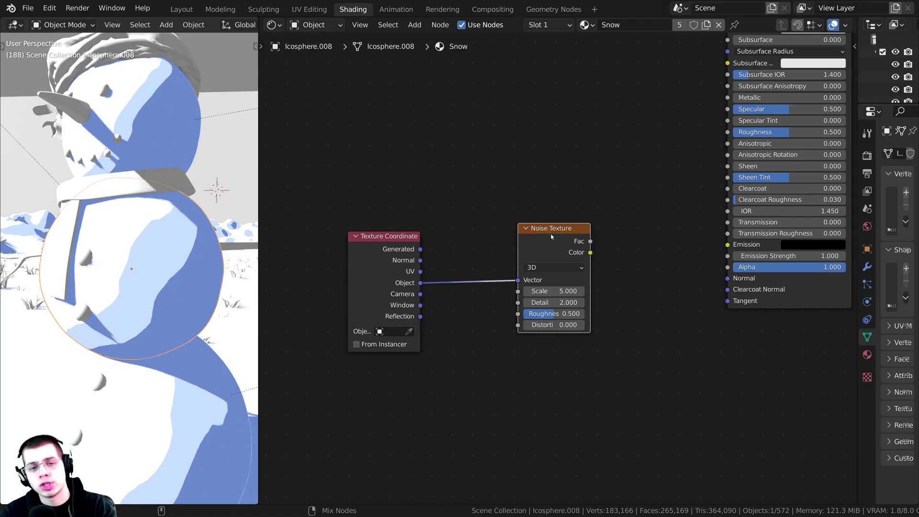
- Preview the Noise Texture on the snowman and compare it with and without the Object coordinate link
left_click(551, 236, "ctrl+shift")
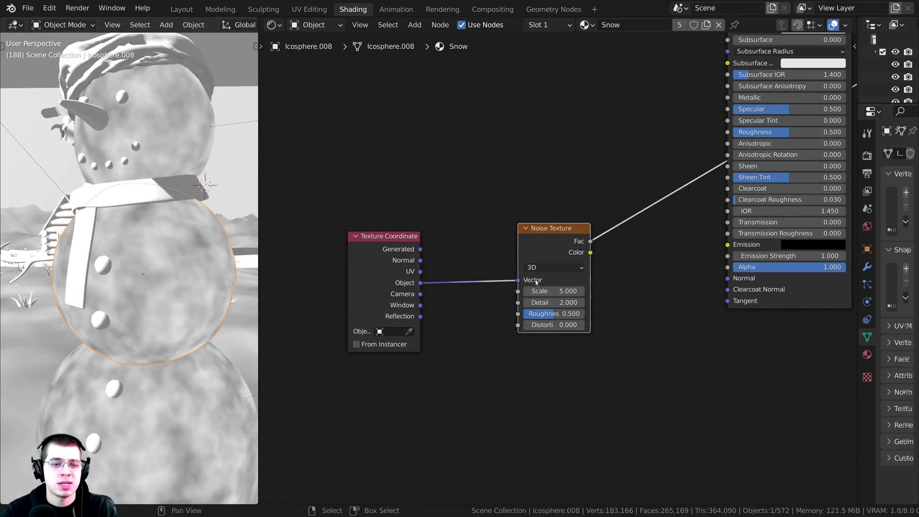
left_click_drag(518, 280, 483, 268)
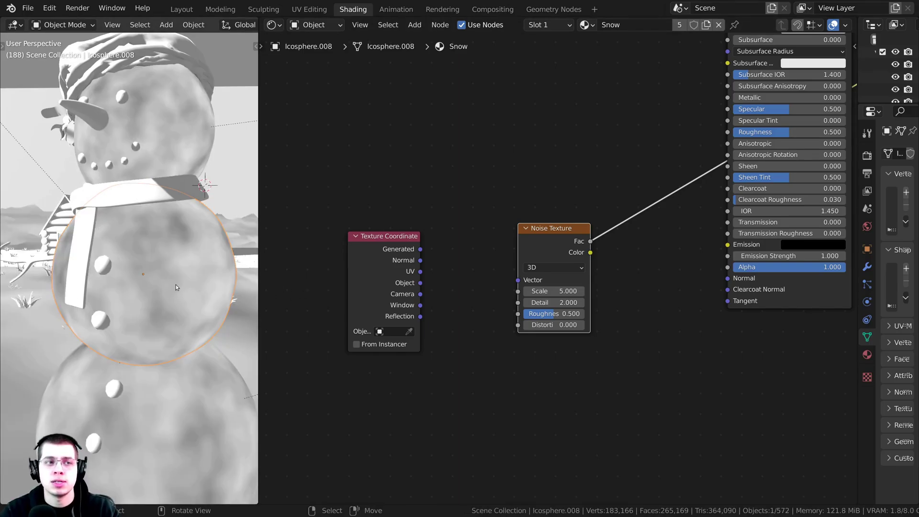
left_click_drag(419, 283, 518, 280)
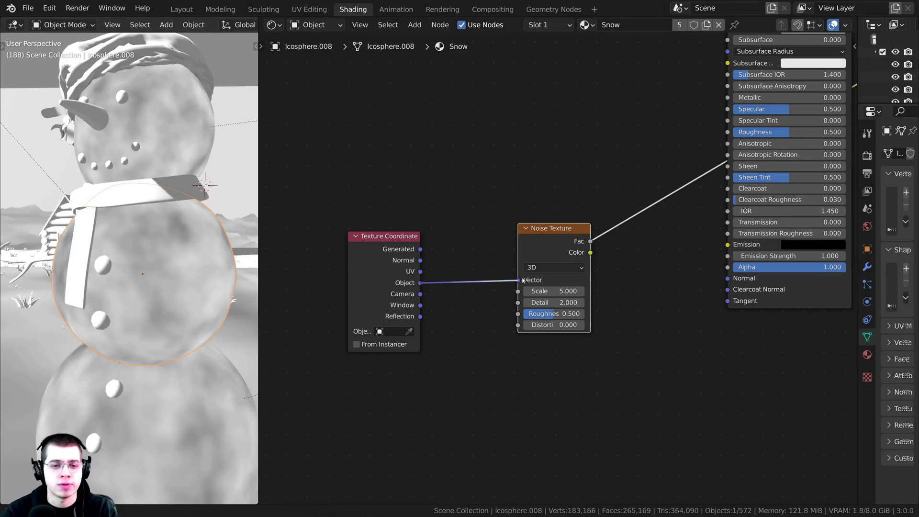
- Move the Texture Coordinate and Noise Texture nodes closer together in the Snow node tree
left_click_drag(369, 303, 427, 300)
left_click_drag(551, 234, 528, 233)
middle_click_drag(528, 233, 393, 257)
scroll(394, 257, "up", 2)
middle_click_drag(346, 279, 420, 271)
scroll(420, 271, "up", 1)
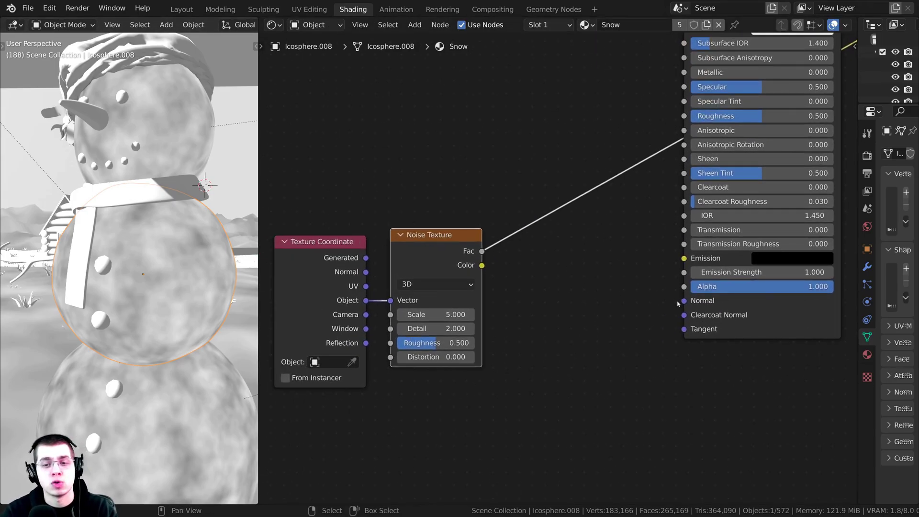
- Connect the Noise Texture's Fac output to the Principled BSDF's Normal input and preview the ColorRamp output
left_click_drag(482, 252, 685, 303)
scroll(645, 257, "down", 6)
middle_click_drag(768, 108, 600, 199)
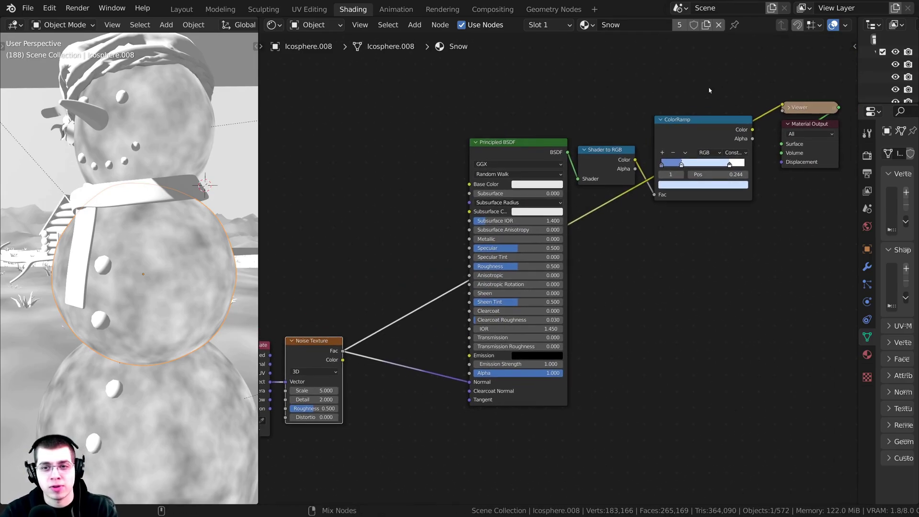
left_click(689, 128, "ctrl+shift")
- Insert a Bump node between the Noise Texture and the Principled BSDF's Normal input, with Fac feeding its Height
scroll(430, 254, "up", 3)
middle_click_drag(346, 300, 477, 229)
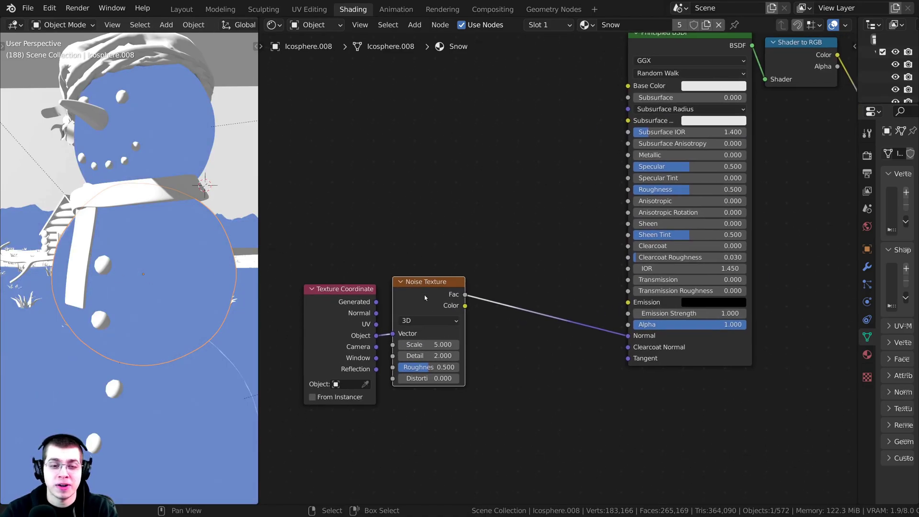
scroll(425, 298, "up", 1)
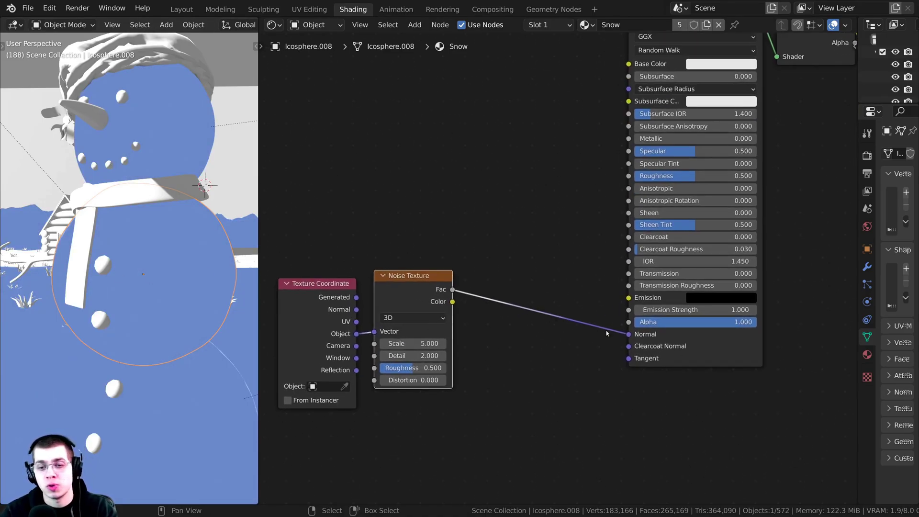
scroll(383, 311, "up", 1)
left_click_drag(444, 290, 580, 312)
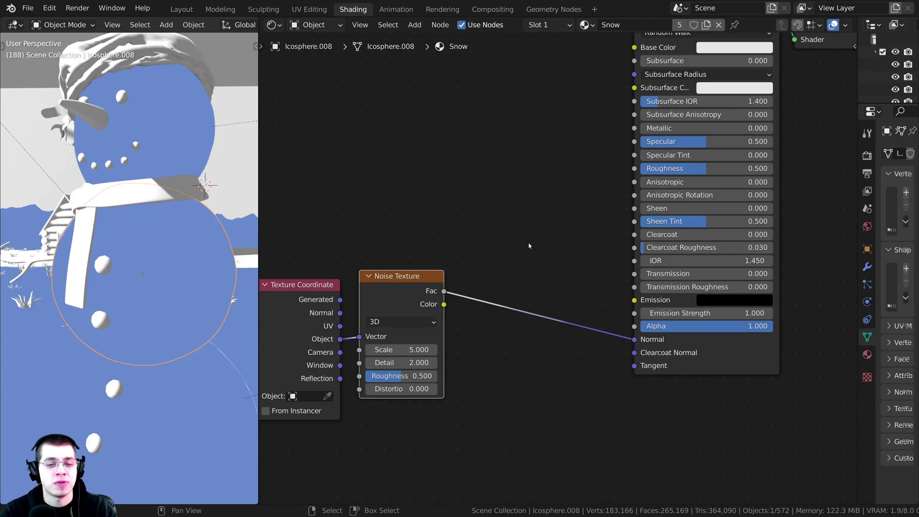
key("shift+a")
left_click(503, 233)
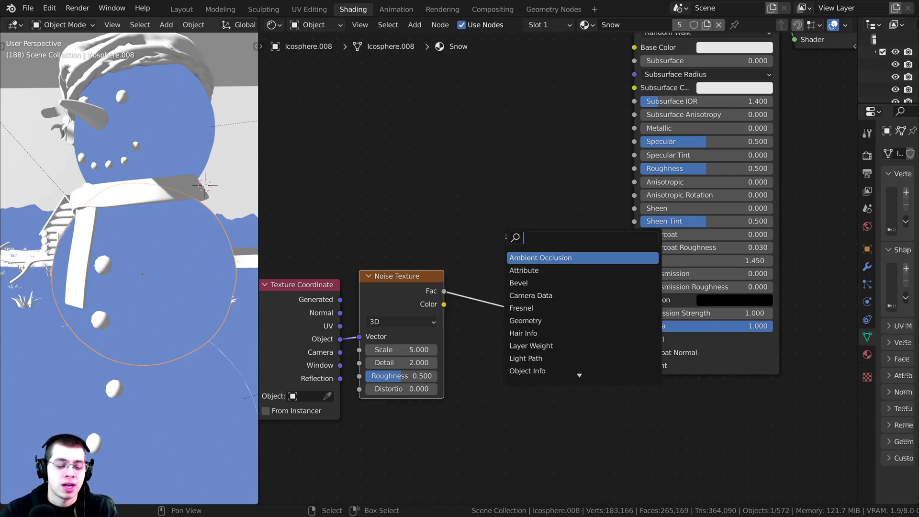
type("bum")
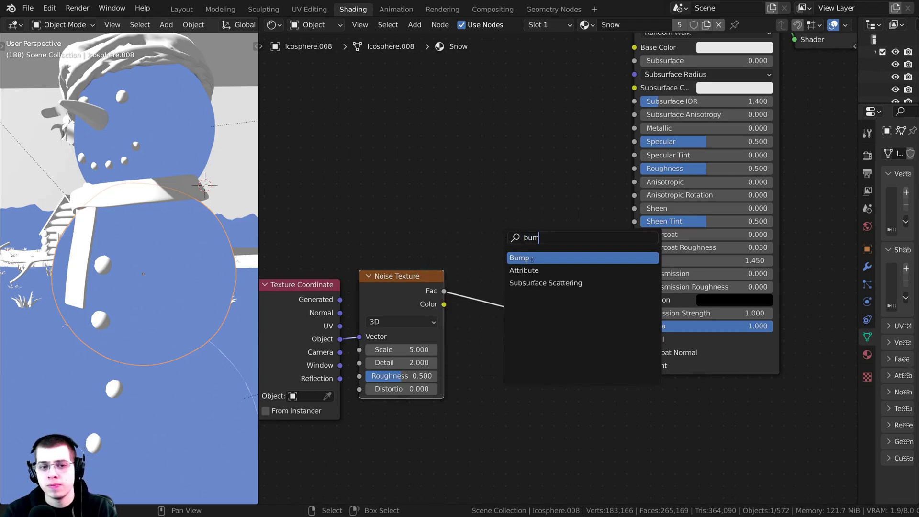
left_click(532, 259)
left_click(532, 269)
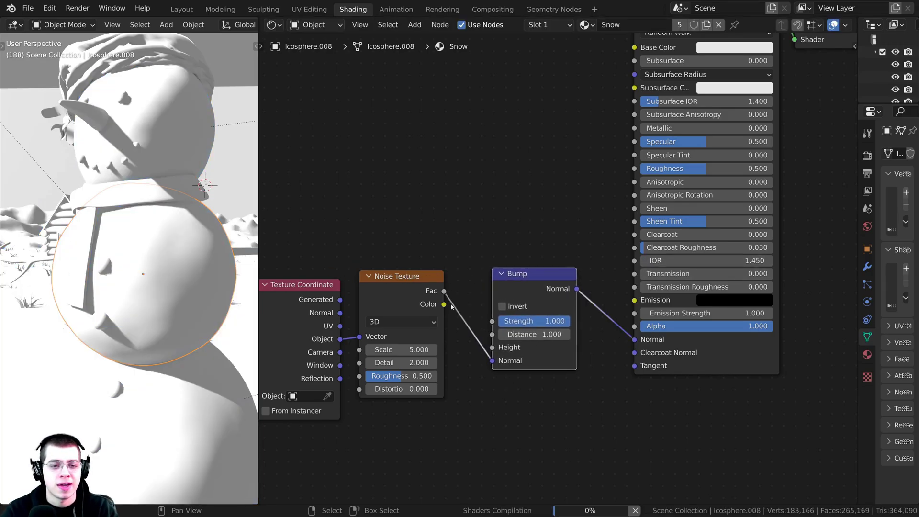
left_click_drag(492, 360, 492, 347)
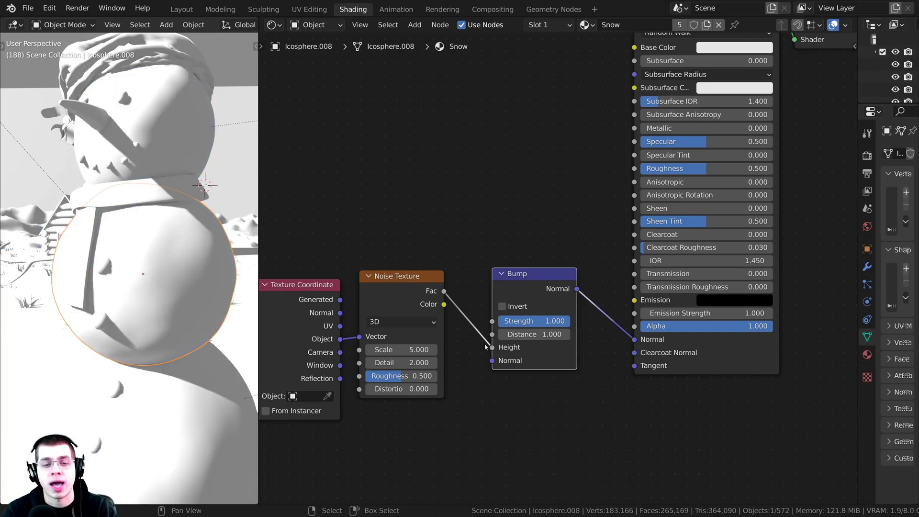
- Inspect the bumped snowman up close and preview the Principled BSDF without the toon colors
scroll(176, 248, "down", 4)
middle_click_drag(215, 236, 192, 242)
scroll(192, 241, "up", 4)
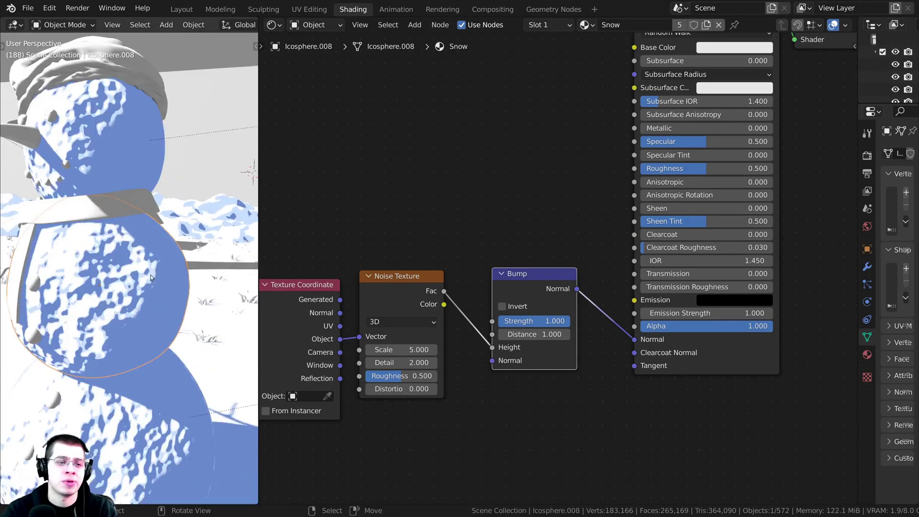
scroll(584, 199, "down", 1)
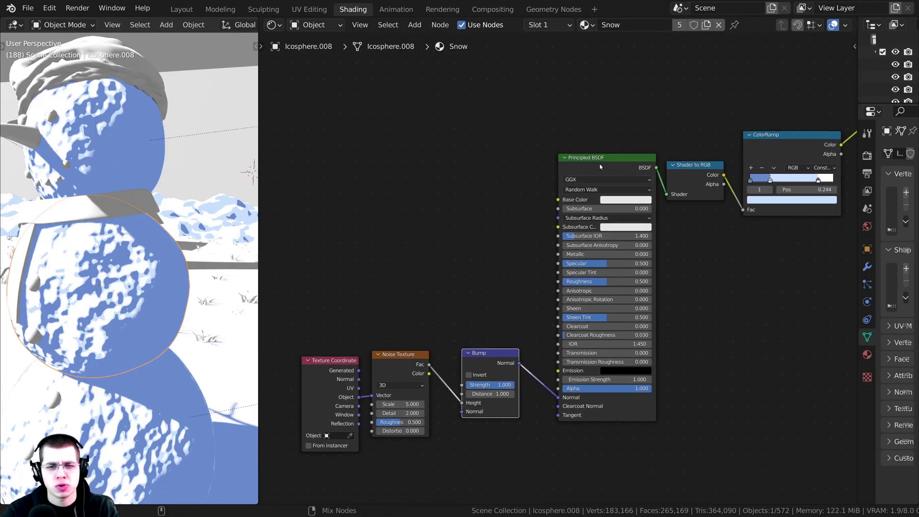
left_click(594, 157, "ctrl+shift")
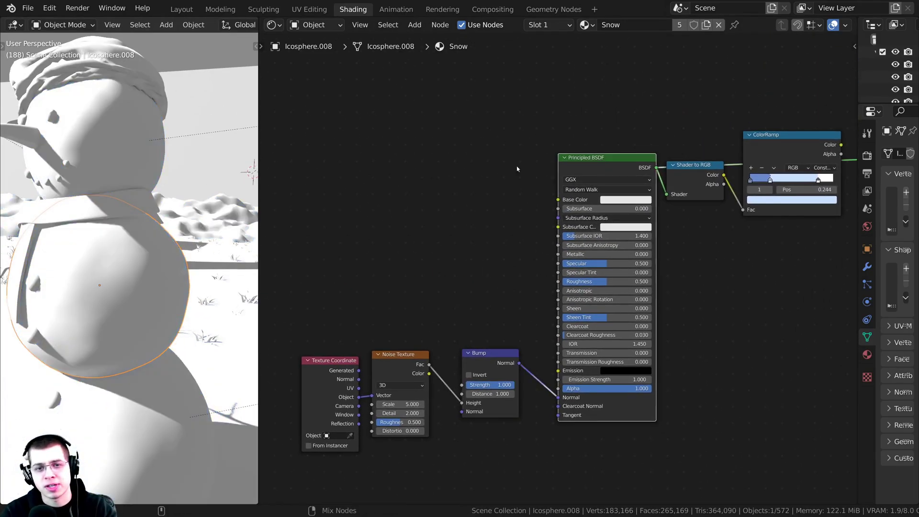
middle_click_drag(595, 156, 561, 146)
scroll(91, 261, "down", 2)
middle_click_drag(71, 258, 91, 262)
middle_click_drag(400, 320, 459, 250)
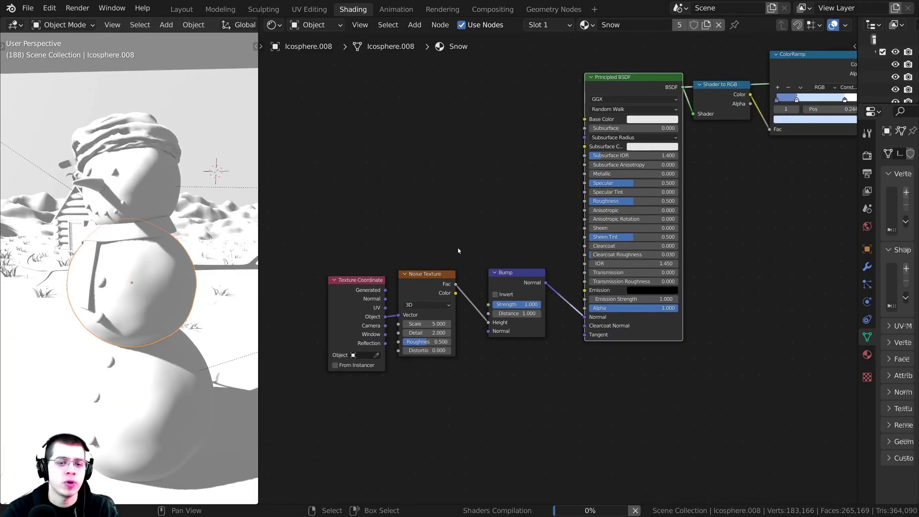
- Set the Noise Texture's Scale to 1.900
scroll(431, 272, "up", 4)
left_click_drag(406, 287, 412, 289)
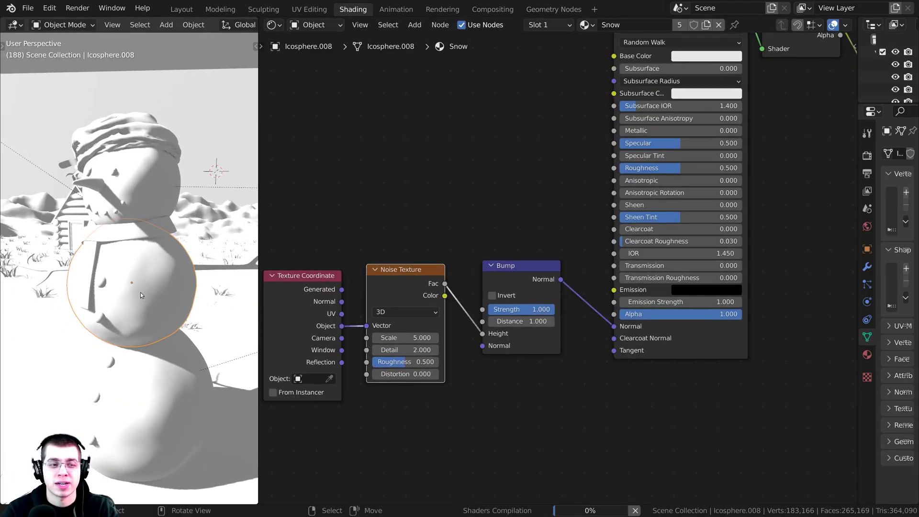
scroll(158, 230, "up", 4)
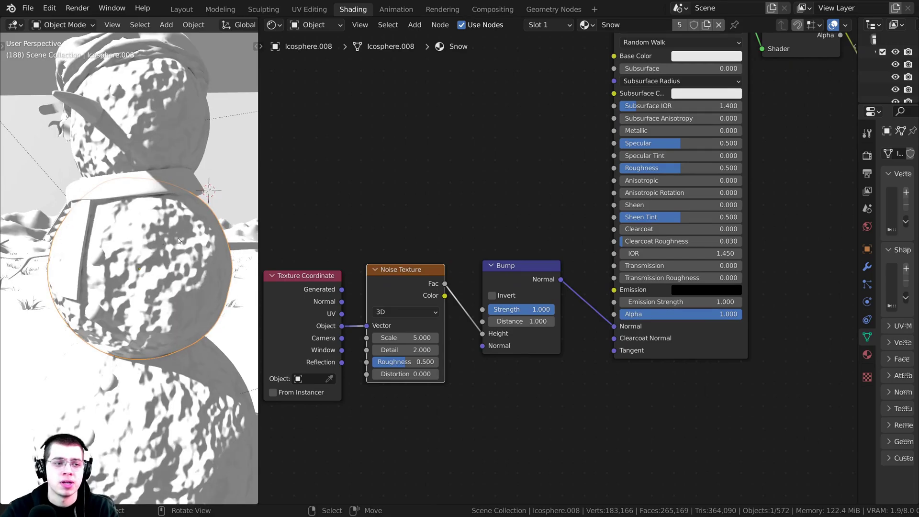
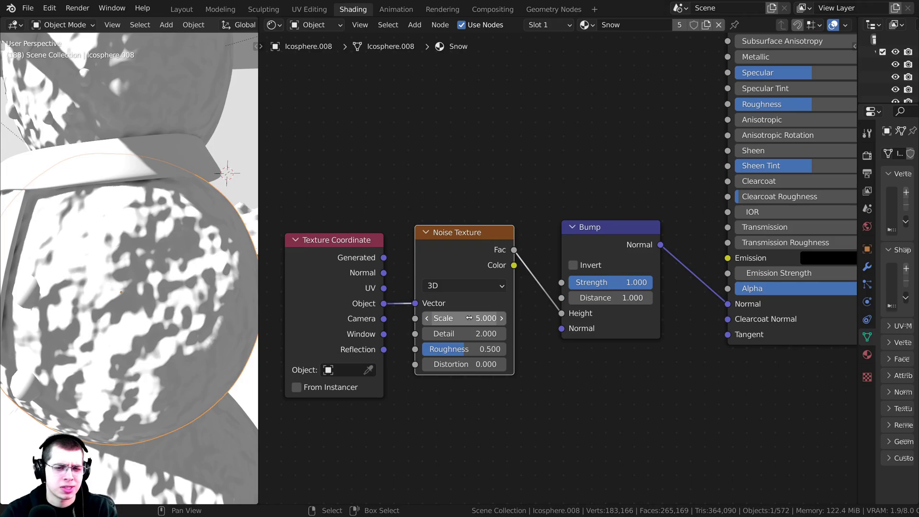
left_click_drag(474, 319, 424, 318)
scroll(127, 268, "down", 4)
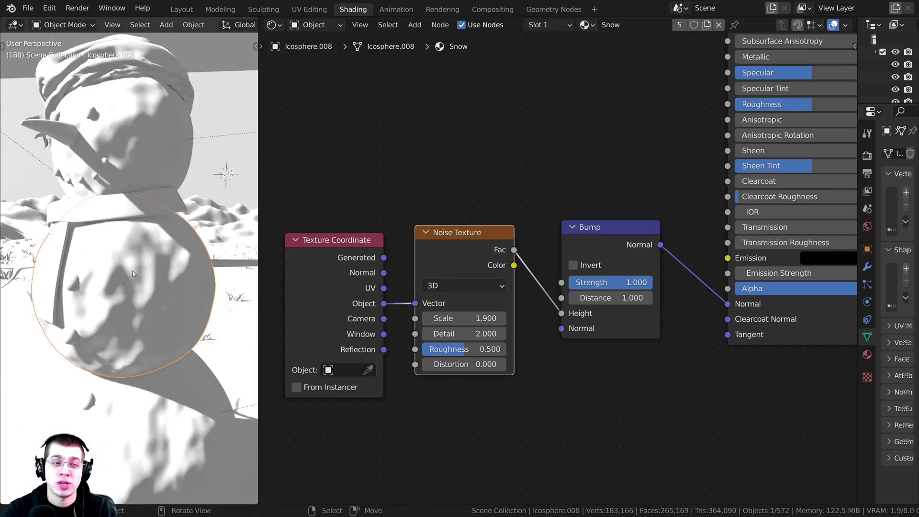
- Try a Bump Strength of 0.1, and settle on 0.15
double_click(612, 282)
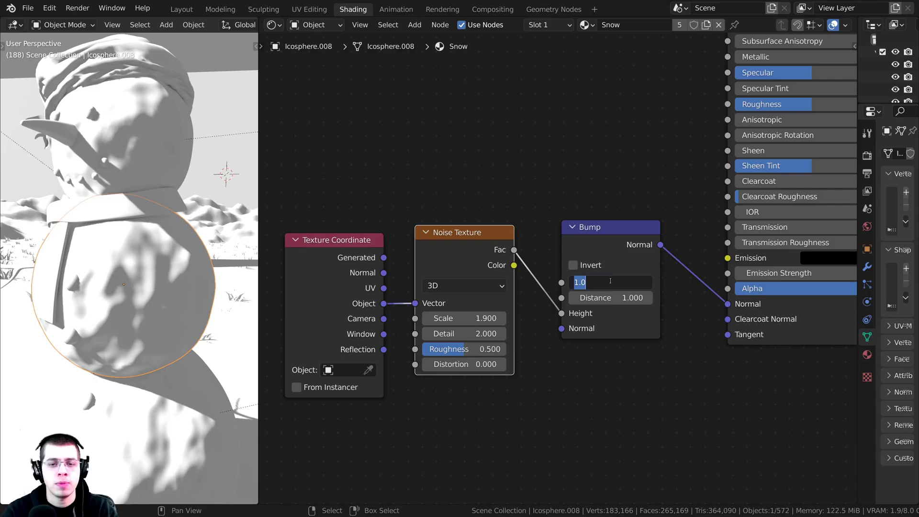
type("0.1")
key("Return")
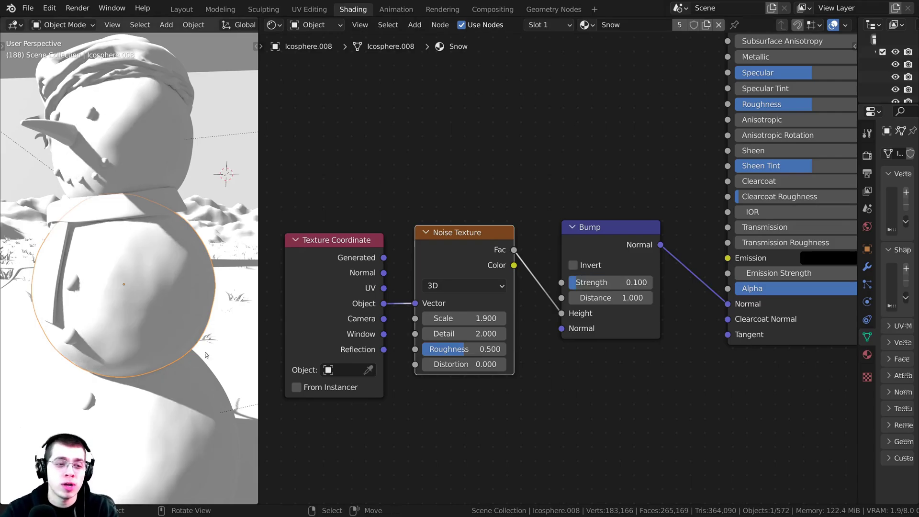
double_click(589, 283)
type(".15")
key("Return")
scroll(141, 286, "up", 2)
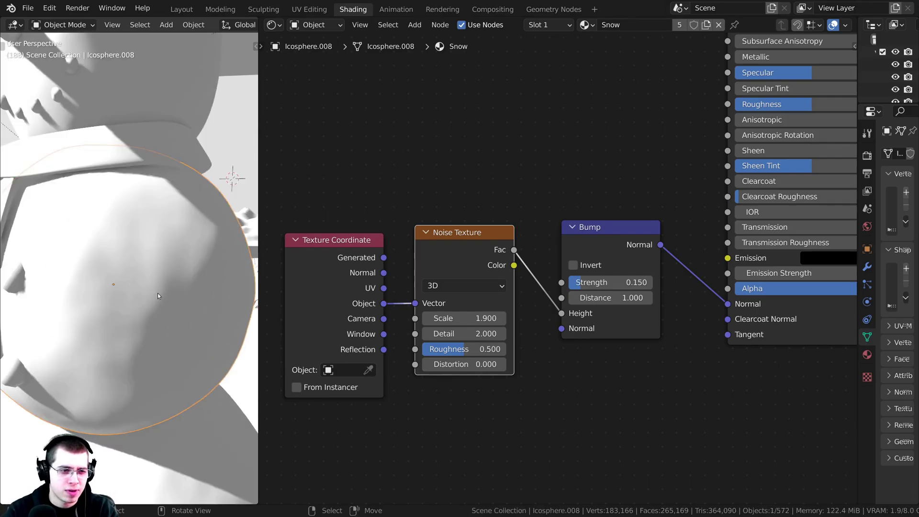
left_click_drag(592, 283, 569, 282)
right_click(569, 283)
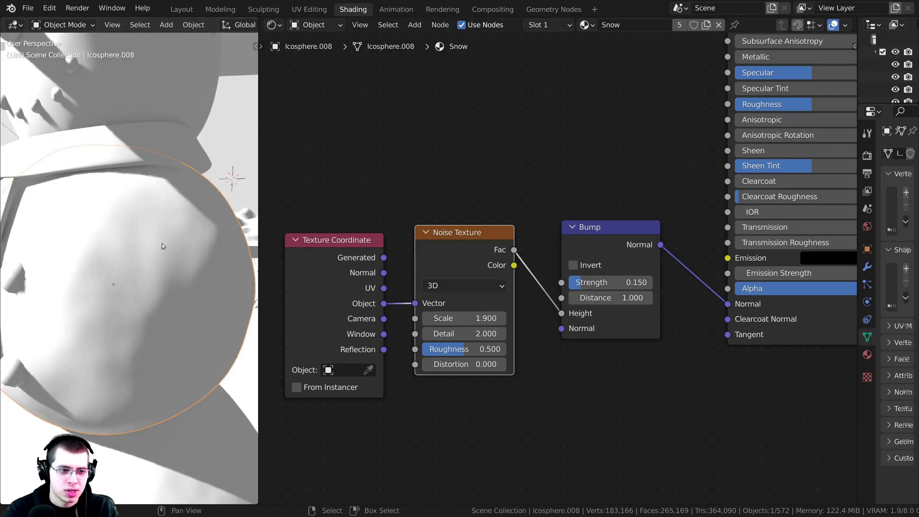
- Preview the ColorRamp output on the snowman again and shift the ColorRamp node slightly toward Shader to RGB
scroll(117, 317, "down", 2)
scroll(557, 267, "down", 9)
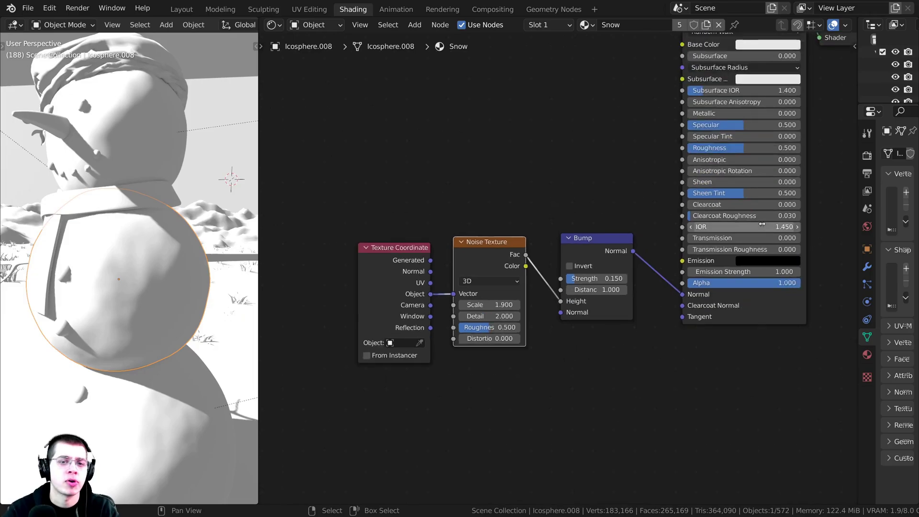
middle_click_drag(708, 201, 535, 270)
middle_click_drag(689, 115, 626, 185)
scroll(625, 185, "up", 5)
left_click(625, 185, "ctrl+shift")
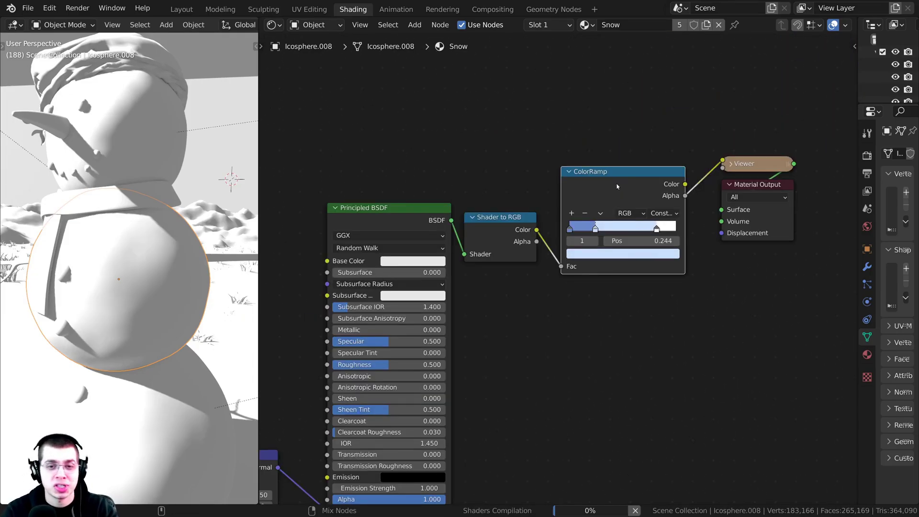
left_click_drag(619, 190, 612, 189)
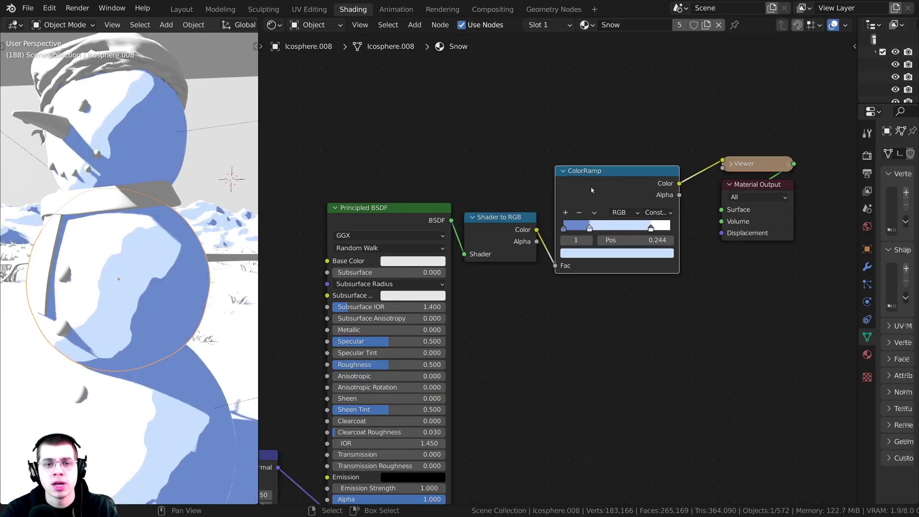
- Examine the irregular toon shading edges on the snowman and the Noise Texture and Bump settings behind them
scroll(554, 222, "down", 5)
middle_click_drag(554, 222, 580, 220)
middle_click_drag(130, 327, 139, 320)
scroll(149, 233, "up", 3)
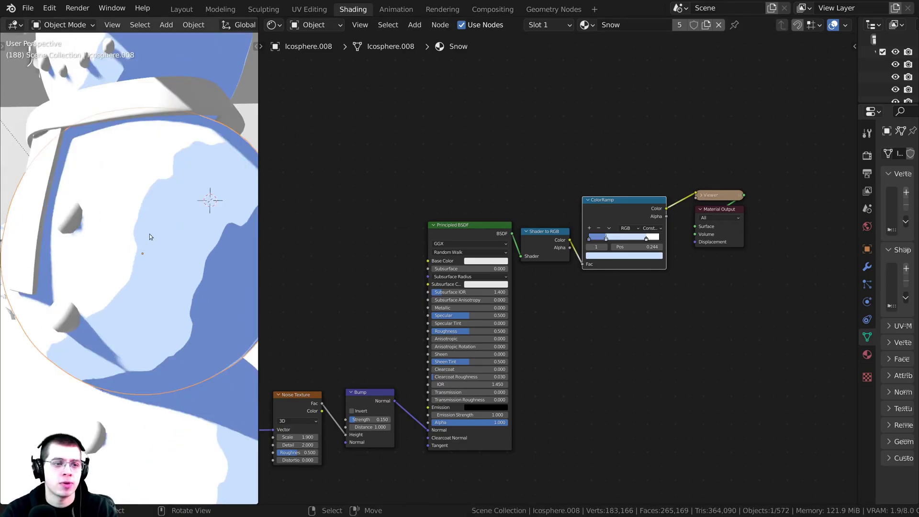
scroll(144, 166, "up", 2)
scroll(158, 168, "down", 5)
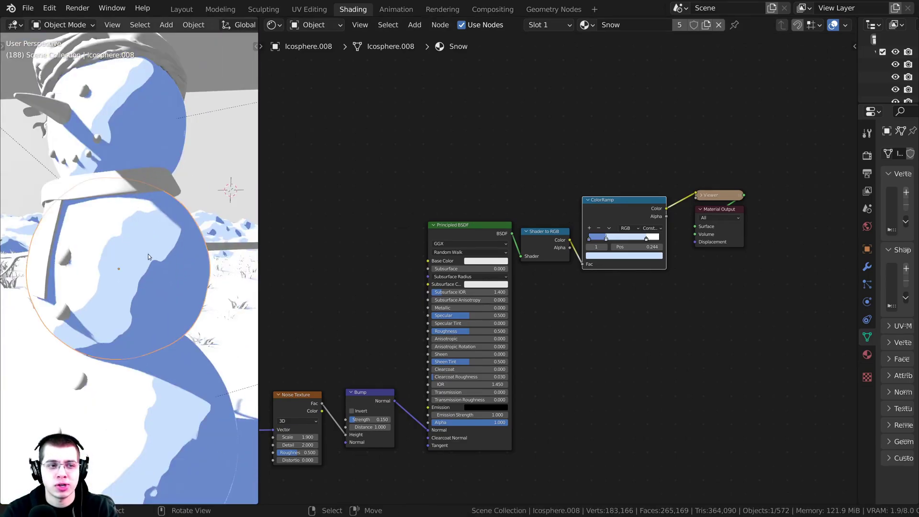
middle_click_drag(406, 359, 518, 272)
scroll(474, 313, "up", 4)
middle_click_drag(474, 313, 547, 256)
scroll(485, 345, "up", 6)
middle_click_drag(485, 344, 545, 291)
mouse_move(541, 291)
left_mouse_down()
mouse_move(617, 302)
mouse_move(544, 302)
mouse_move(640, 302)
mouse_move(547, 303)
left_mouse_up()
left_click(551, 294)
right_click(557, 302)
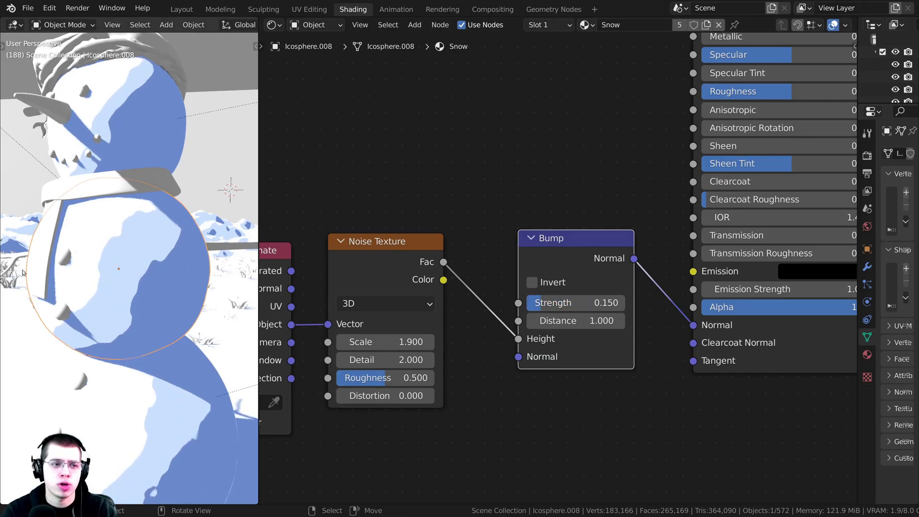
middle_click_drag(117, 284, 129, 296)
scroll(129, 293, "up", 2)
scroll(126, 284, "down", 4)
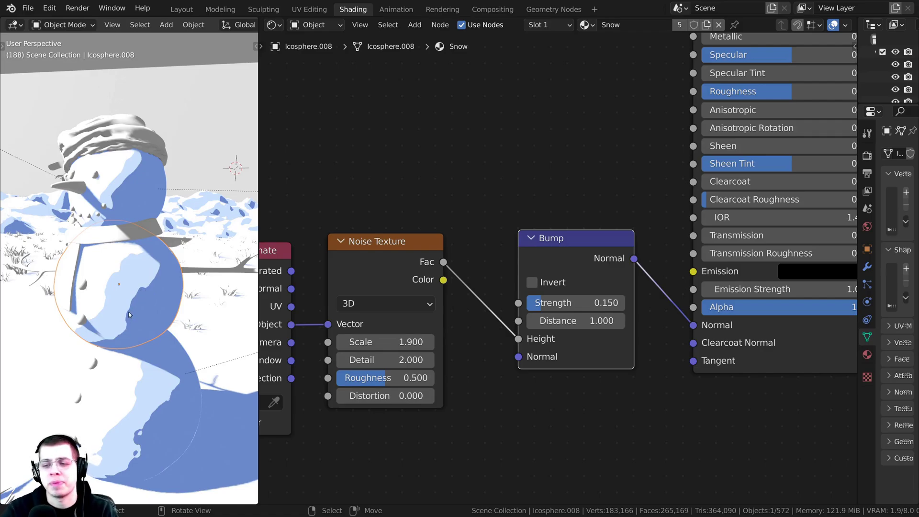
- Look over the whole snowy scene and view it through the camera, fitting the full frame in the viewport
scroll(129, 312, "down", 8)
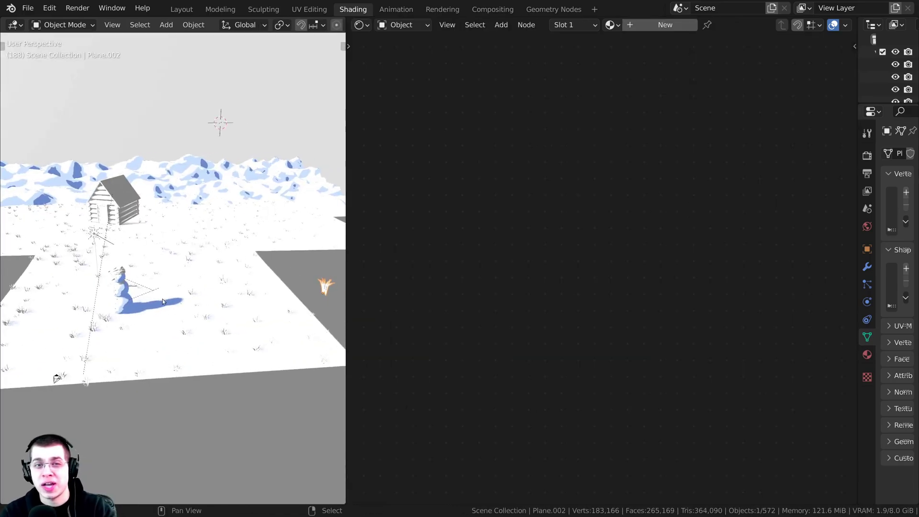
scroll(243, 273, "up", 1)
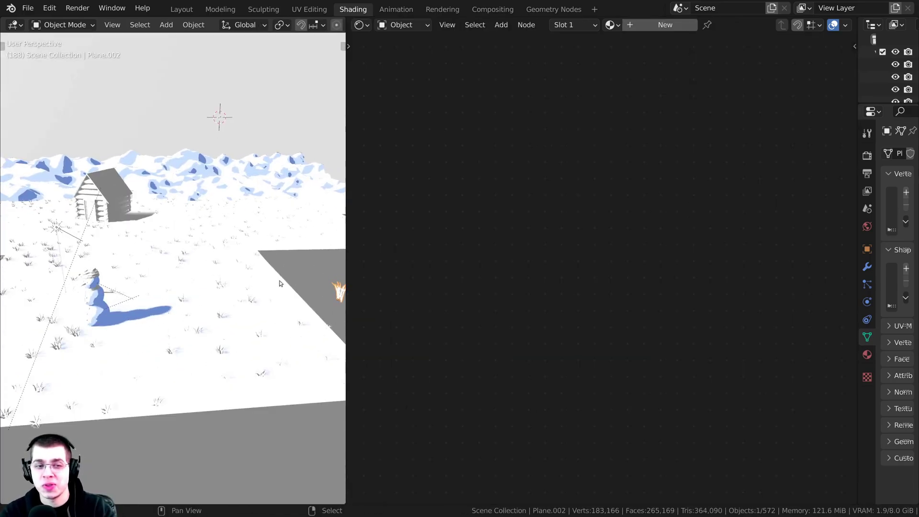
middle_click_drag(279, 283, 184, 297, "shift")
key("g")
right_click(250, 264)
middle_click_drag(95, 328, 154, 317, "shift")
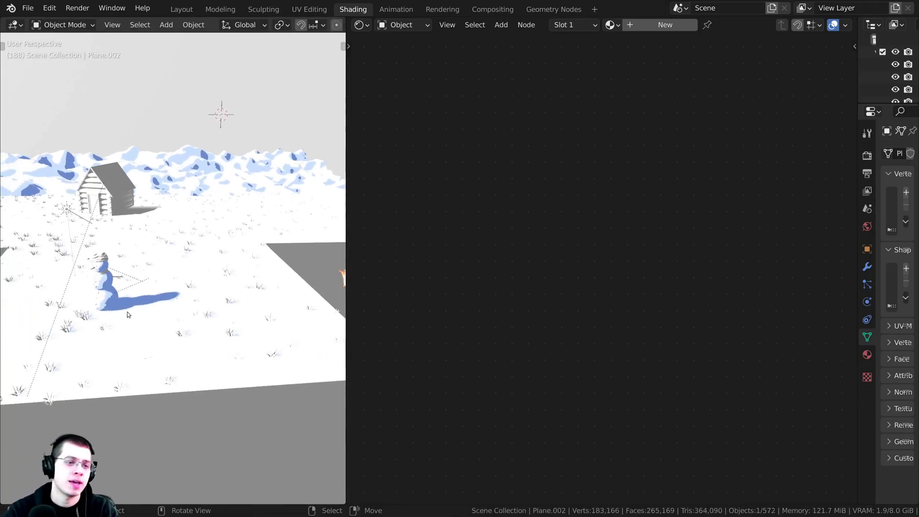
key("KP_0")
key("Home")
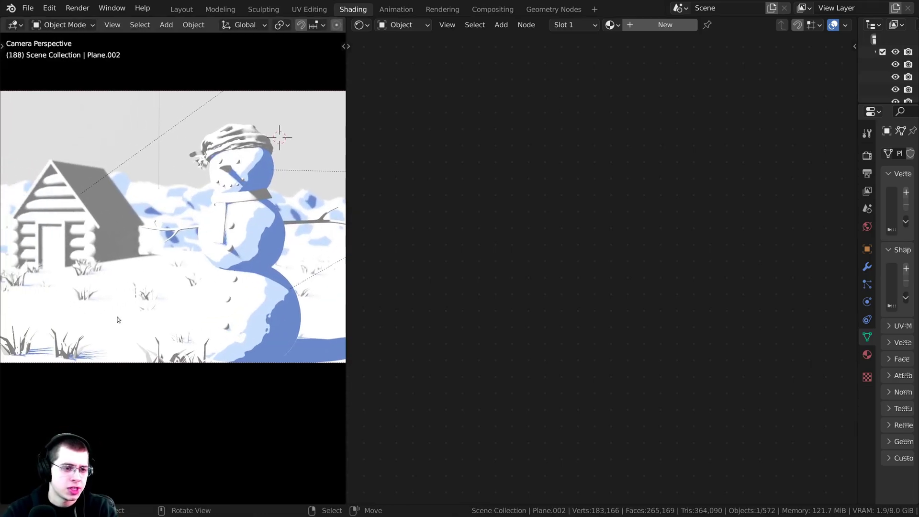
- Create a material named Grass for the grass object and move its Material Output node farther from the Principled BSDF
left_click(669, 24)
double_click(697, 24)
type("Grass")
key("Return")
middle_click_drag(363, 191, 565, 194)
left_click_drag(565, 193, 744, 193)
left_click(631, 194)
middle_click_drag(532, 185, 484, 188)
scroll(525, 120, "up", 1)
- Insert a Shader to RGB node between the Principled BSDF and the Material Output of the Grass material
key("shift+a")
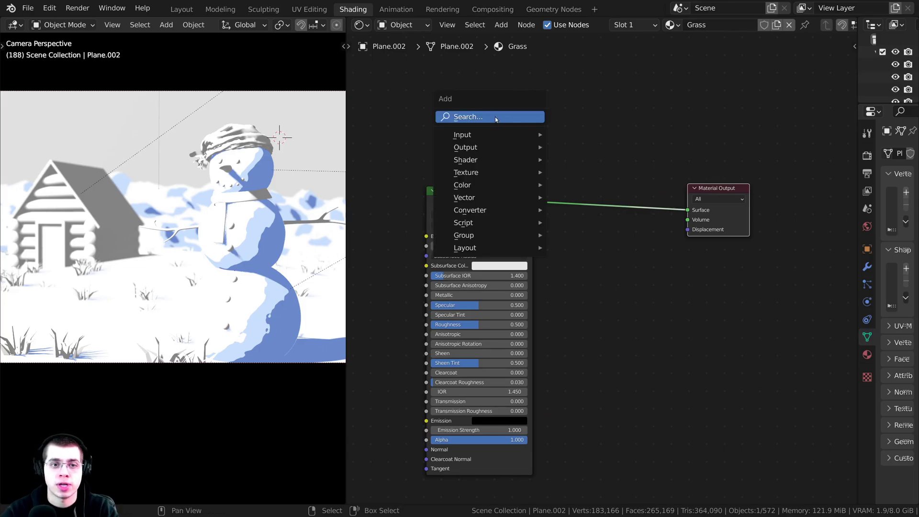
left_click(495, 118)
type("sha")
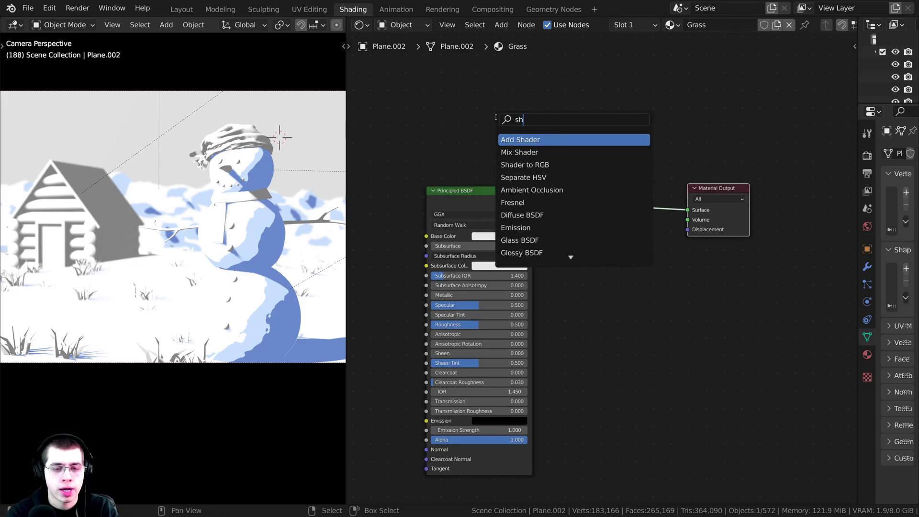
left_click(497, 164)
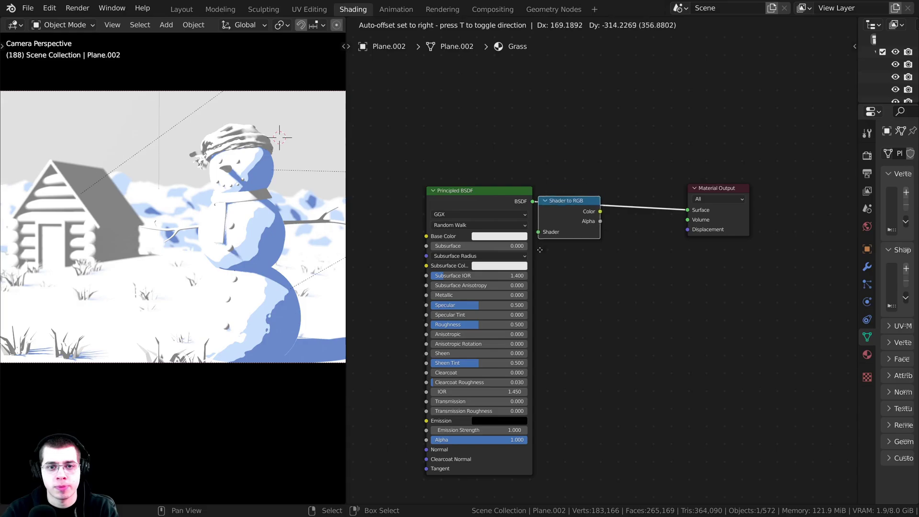
left_click(589, 206)
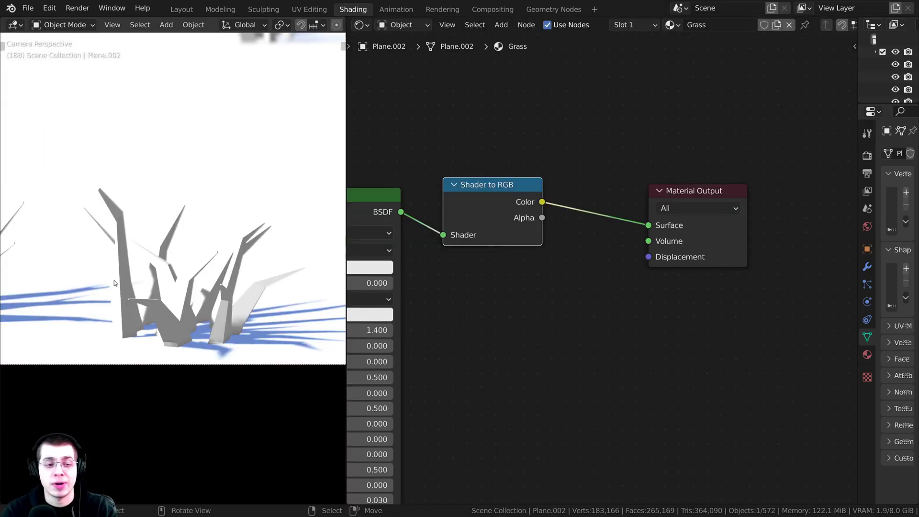
- Make room before the Material Output and insert a ColorRamp node after Shader to RGB in the Grass material
left_click_drag(655, 200, 718, 197)
scroll(602, 210, "down", 4)
middle_click_drag(506, 219, 476, 226)
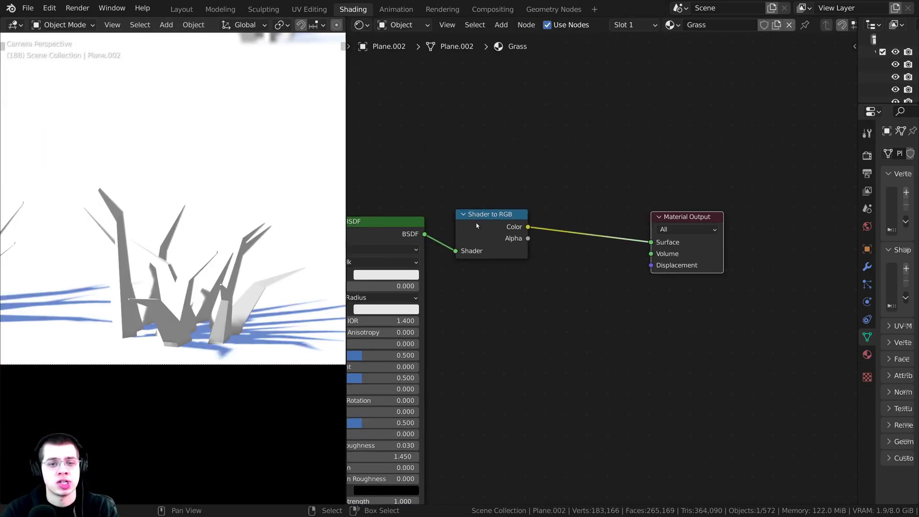
key("shift+a")
left_click(566, 174)
type("col")
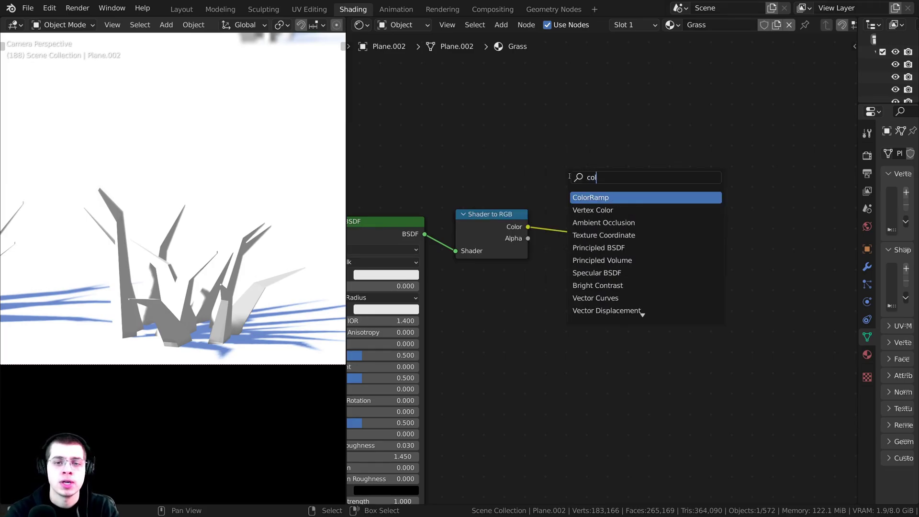
left_click(586, 198)
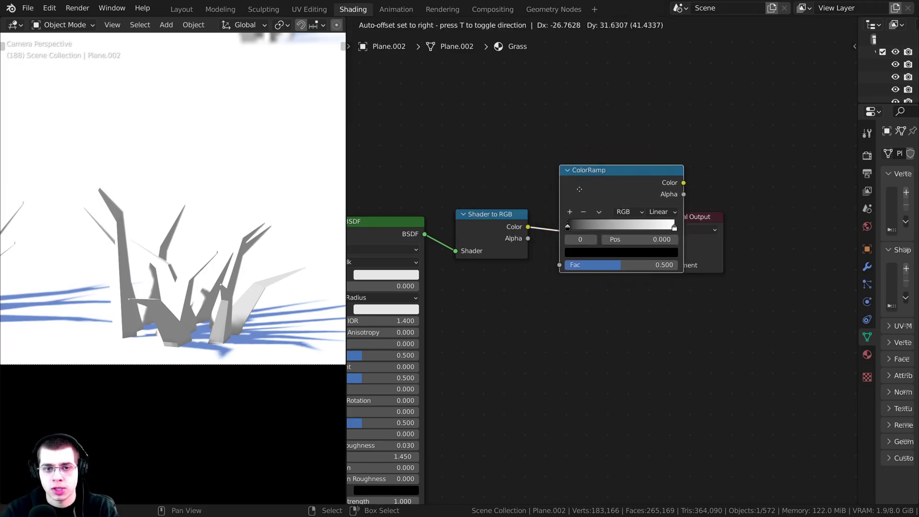
left_click(574, 204)
scroll(601, 253, "up", 1)
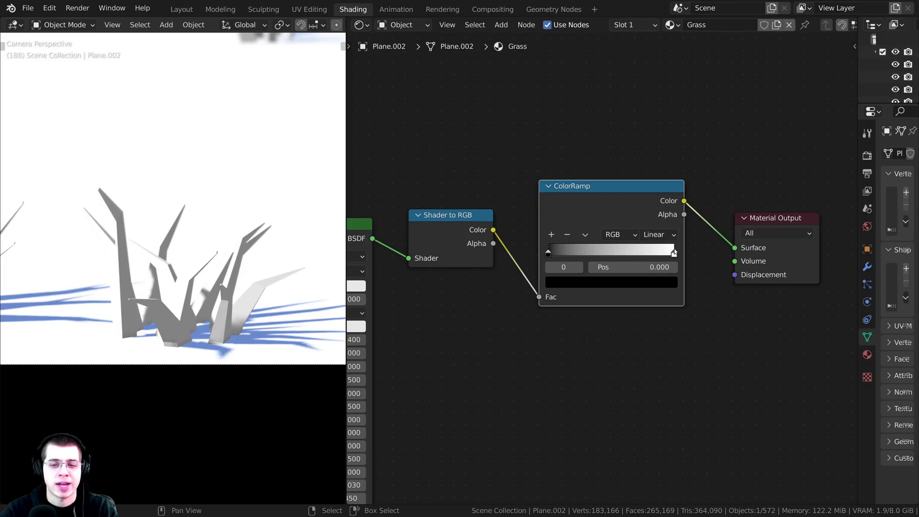
- Recolor the Grass ColorRamp's white stop to a medium green
left_click(673, 252)
left_click(617, 282)
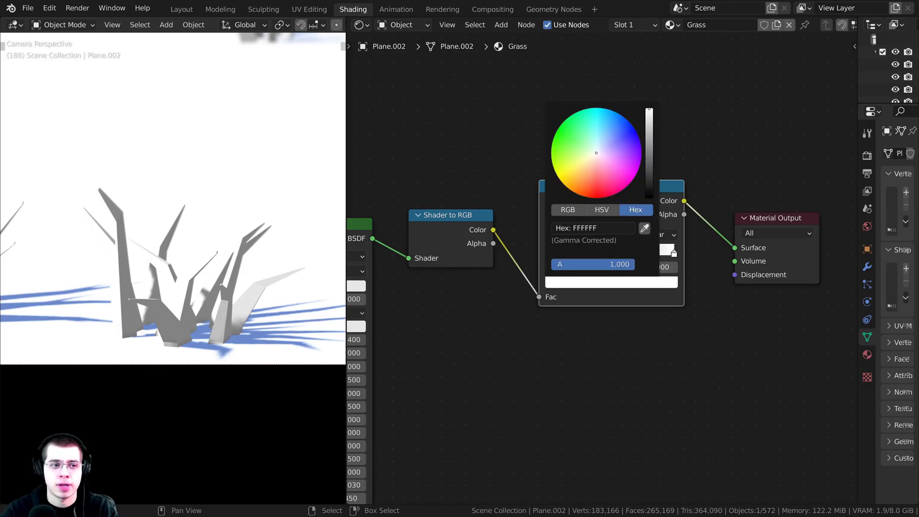
left_click_drag(596, 153, 571, 144)
left_click(616, 283)
left_click_drag(647, 148, 647, 147)
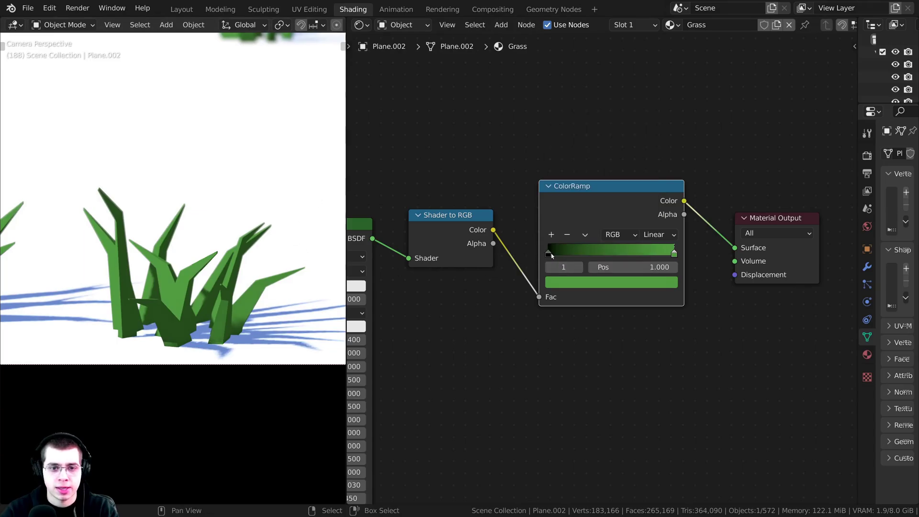
- Recolor the Grass ColorRamp's black stop to a very dark green
left_click(549, 253)
left_click(610, 281)
left_click(649, 167)
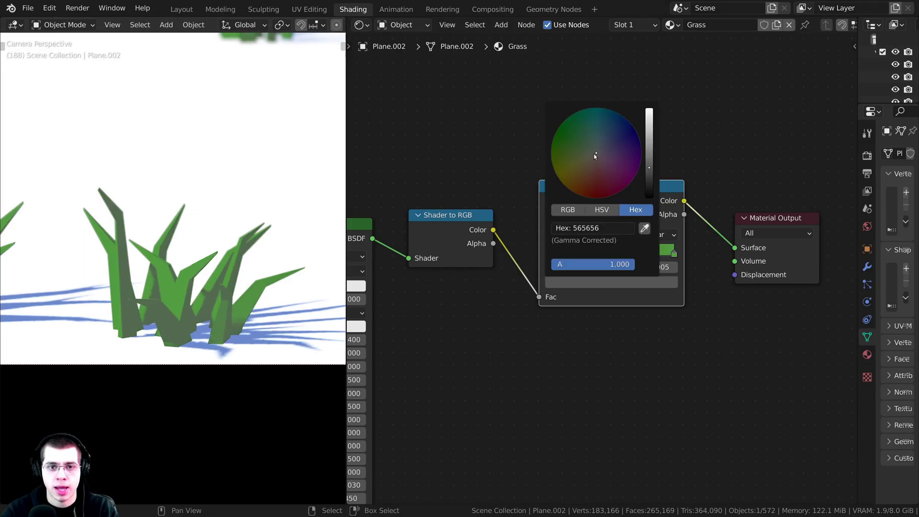
left_click_drag(595, 156, 552, 149)
left_click(555, 131)
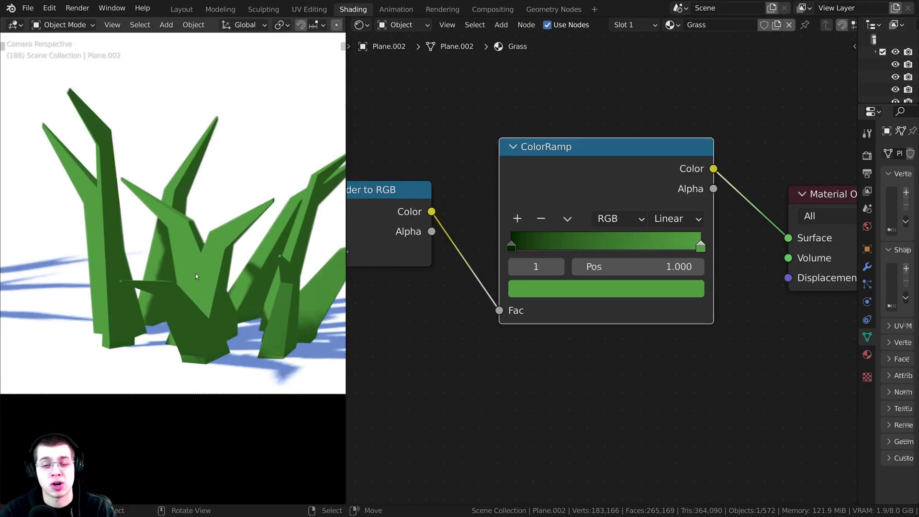
- Set the Grass ColorRamp's interpolation to Constant and check the flat two-tone shading on the grass
scroll(636, 217, "down", 2)
left_click(639, 214)
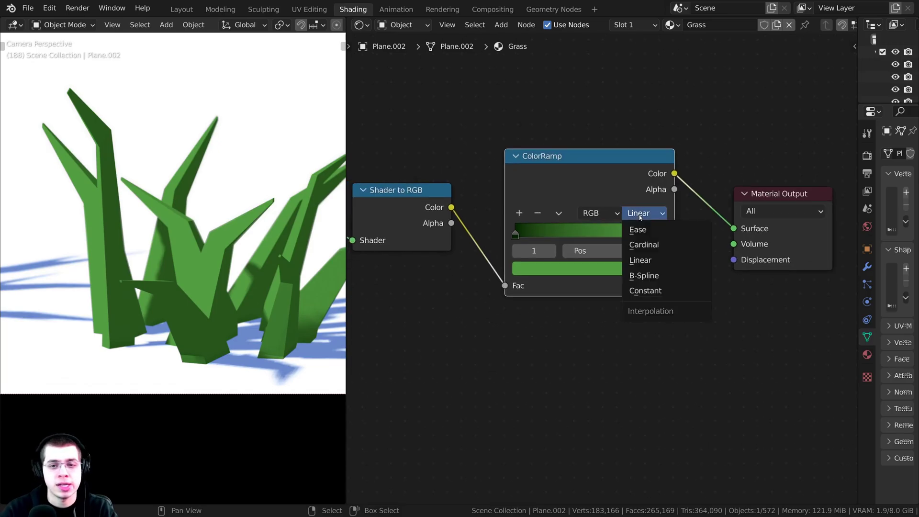
left_click(643, 290)
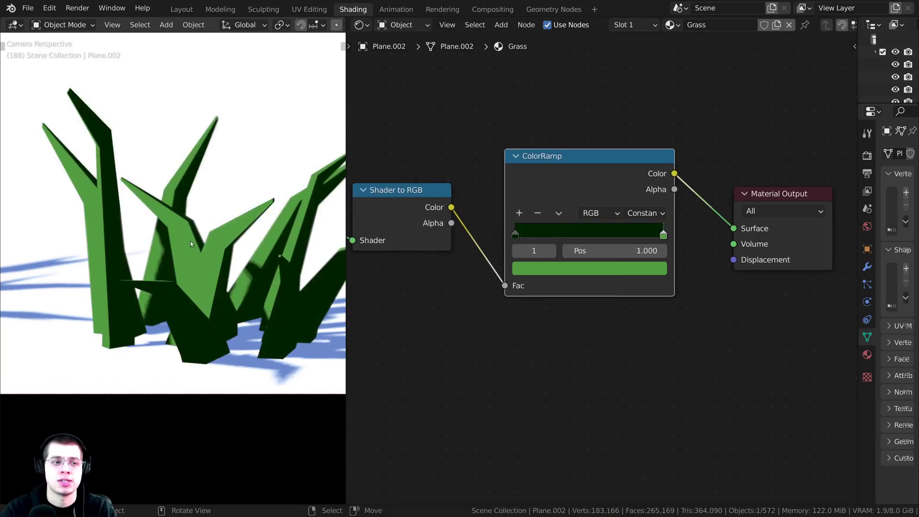
scroll(191, 244, "down", 5)
- Brighten the Grass ColorRamp's dark stop to hex 0D5900 and shift the light green stop slightly toward it
left_click(515, 235)
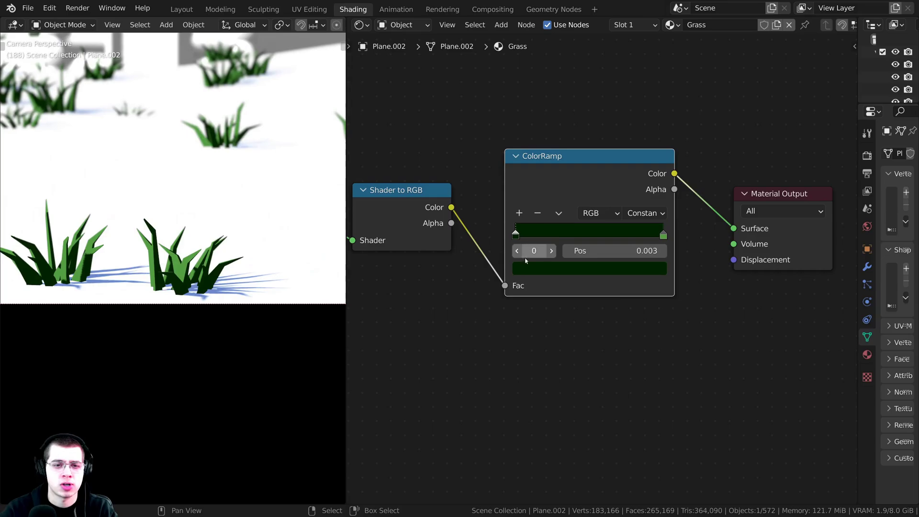
left_click(525, 265)
scroll(524, 265, "up", 4)
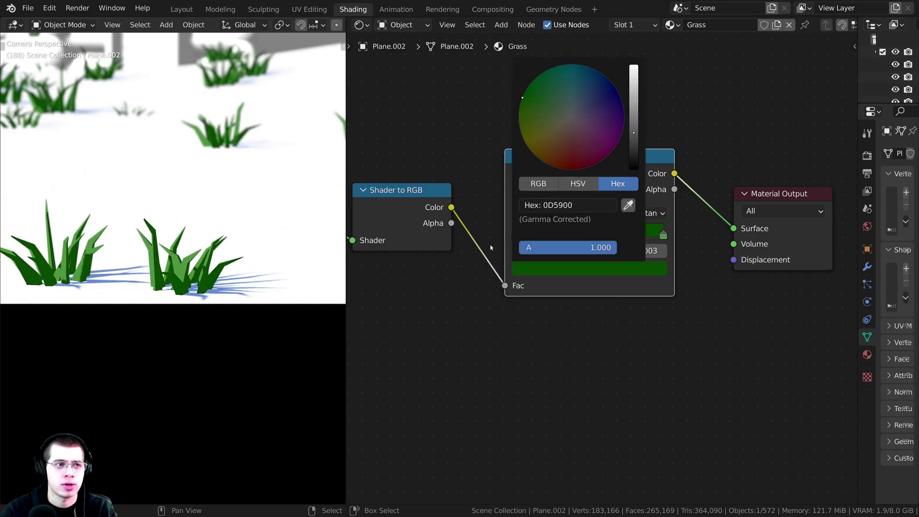
scroll(232, 221, "down", 6)
scroll(211, 244, "up", 5)
key("alt+a")
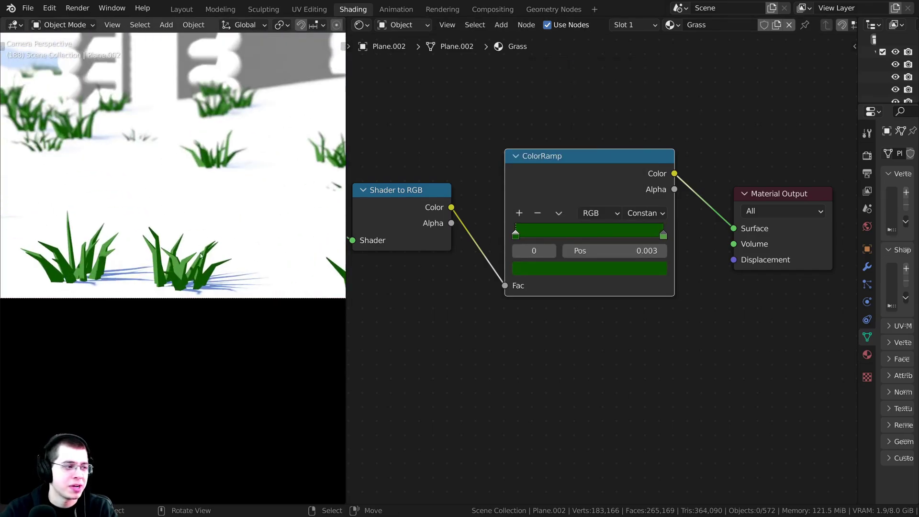
scroll(200, 256, "up", 3)
left_click_drag(662, 234, 659, 234)
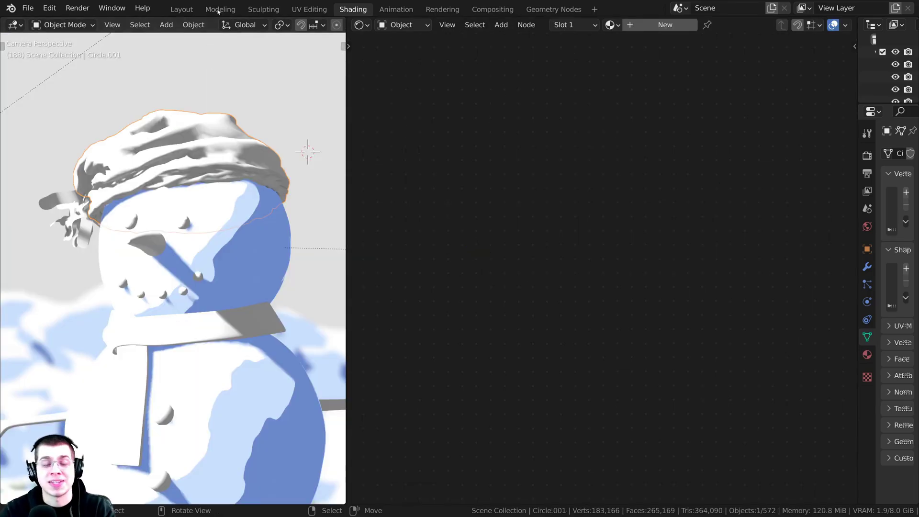
- Create a new material named Fabric for the snowman's hat
middle_click_drag(235, 133, 238, 170, "shift")
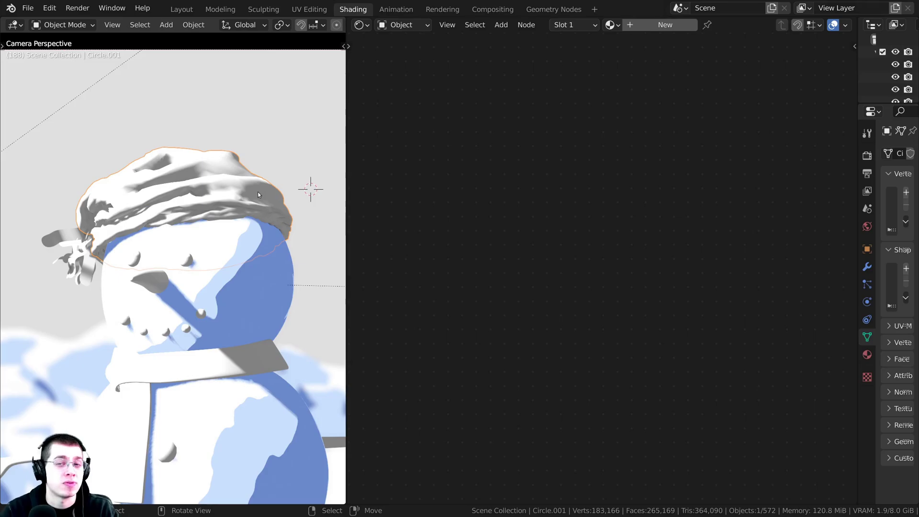
key("g")
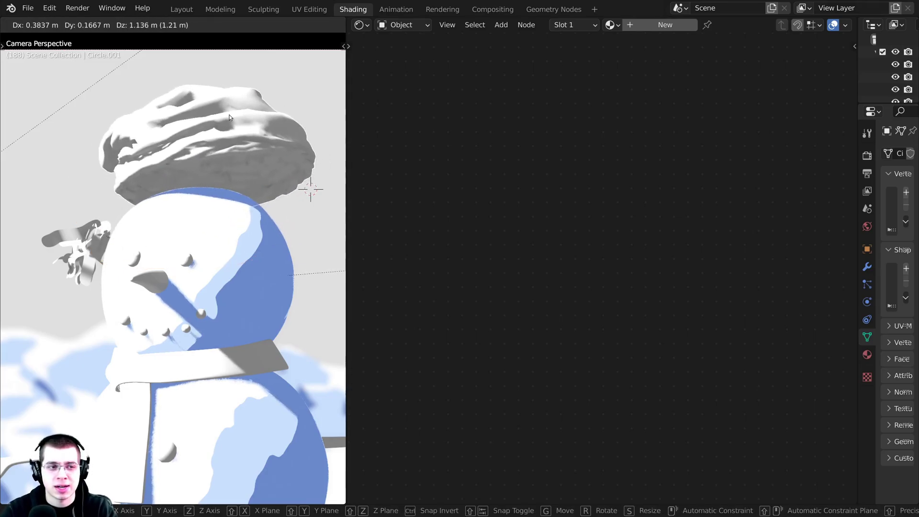
right_click(228, 117)
left_click(655, 26)
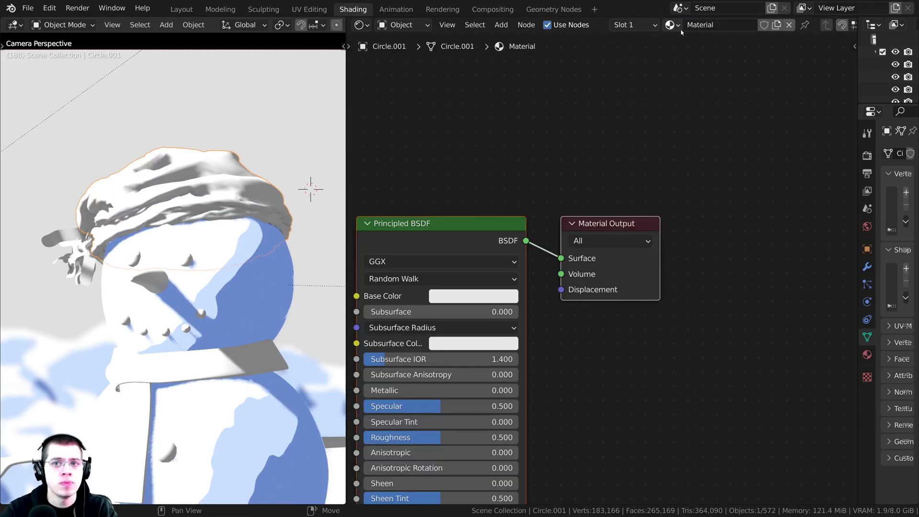
- Assign the existing Fabric material to the snowman's scarf
left_click(134, 374)
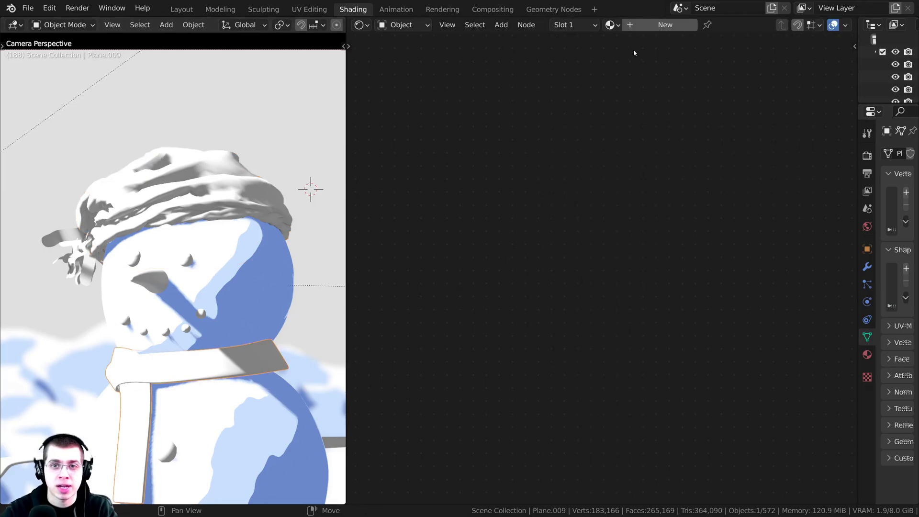
left_click(610, 27)
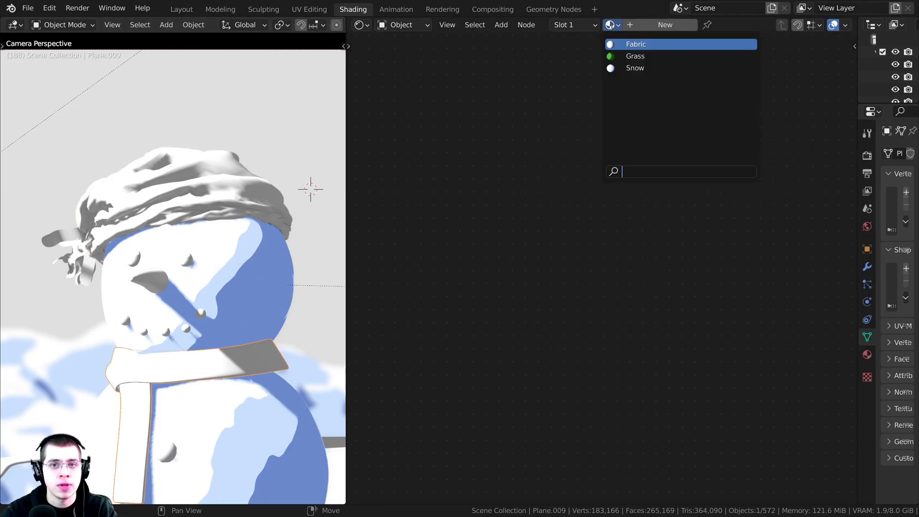
left_click(624, 45)
scroll(229, 211, "down", 2)
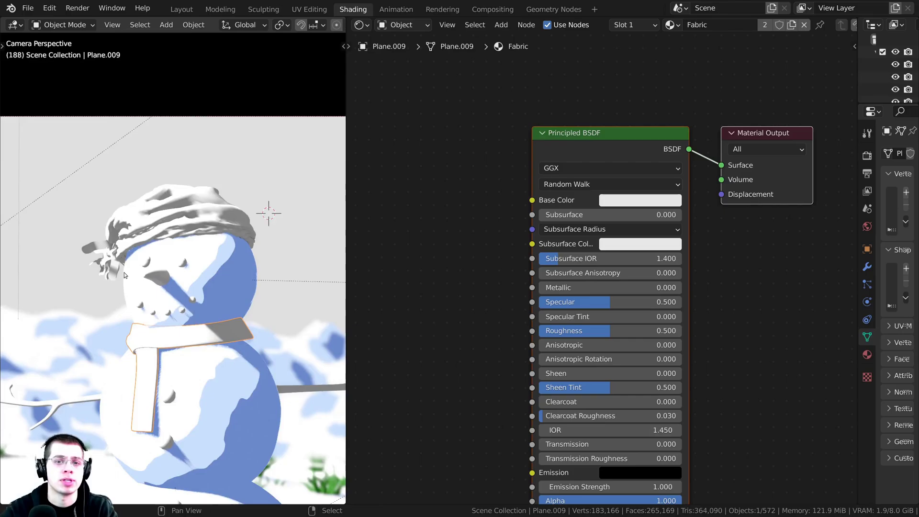
middle_click_drag(230, 210, 225, 203, "shift")
- Move the Principled BSDF away from the Material Output and insert a Shader to RGB node between them in the Fabric material
scroll(574, 167, "down", 3)
left_click_drag(592, 179, 474, 187)
key("shift+a")
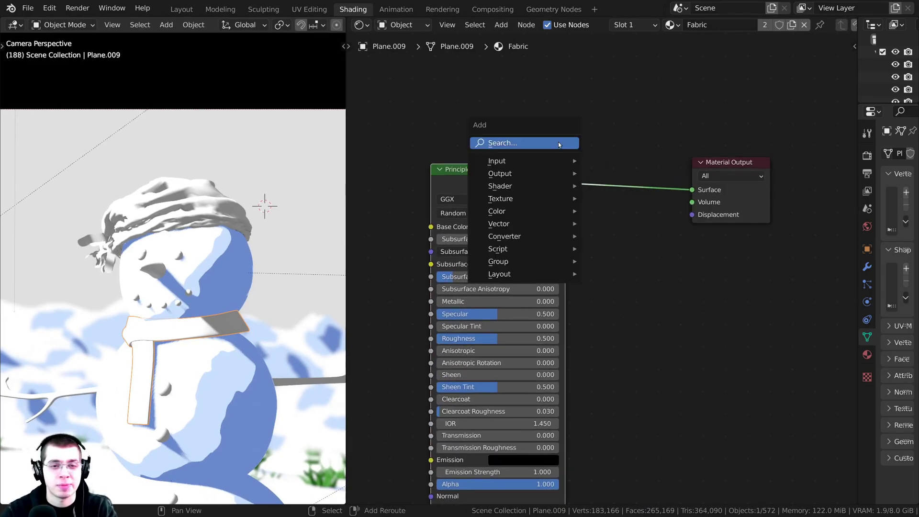
left_click(541, 142)
type("sha")
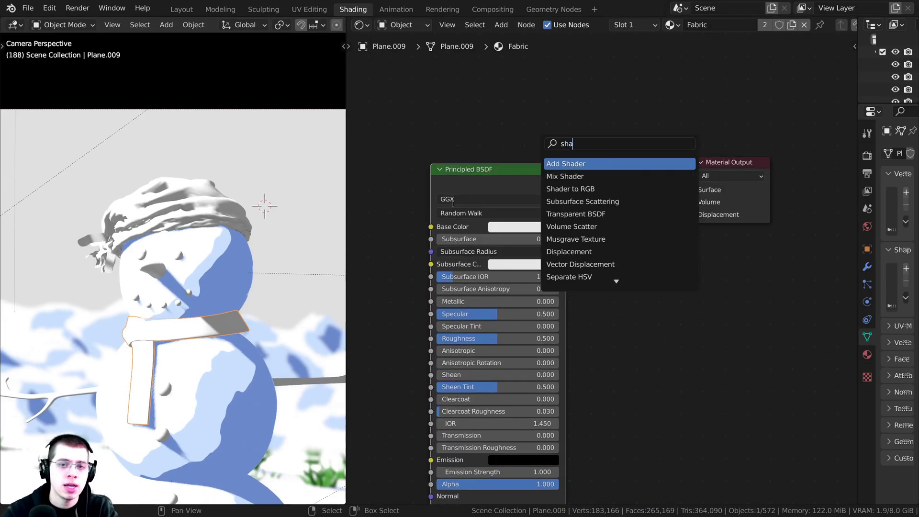
left_click(594, 188)
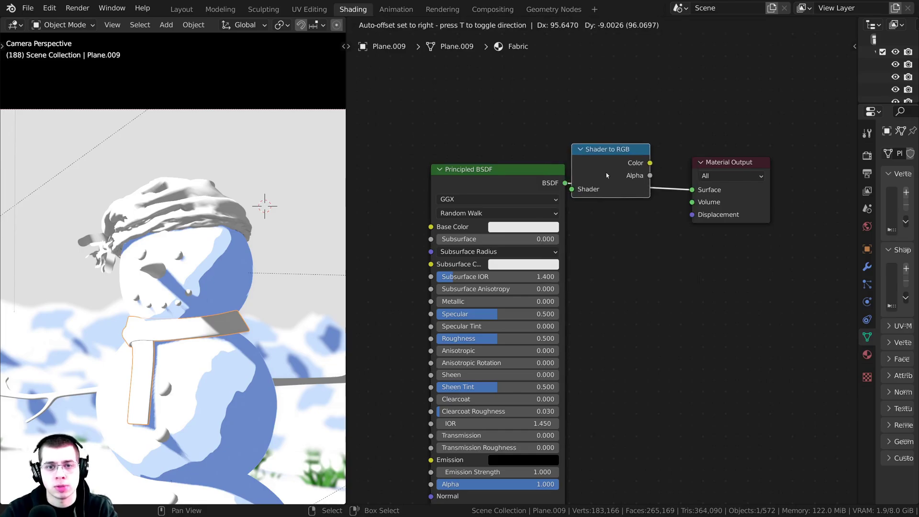
left_click(606, 173)
- Insert a ColorRamp node between Shader to RGB and the Material Output of the Fabric material
middle_click_drag(655, 153, 549, 198)
key("shift+a")
left_click(557, 156)
type("col")
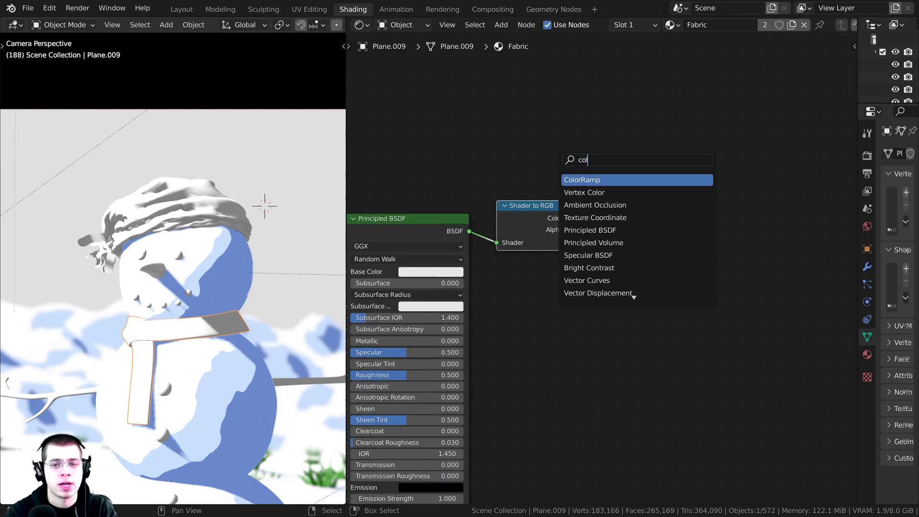
left_click(568, 180)
left_click(593, 199)
scroll(687, 239, "up", 3)
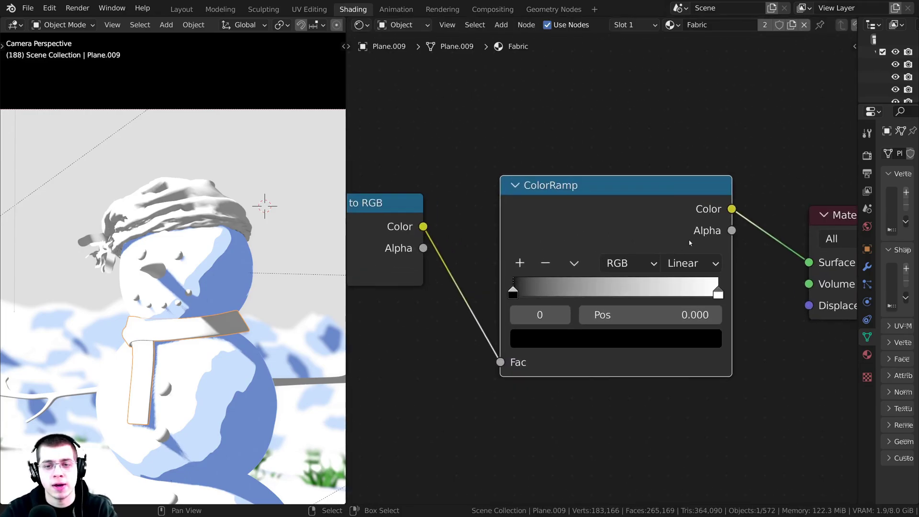
- Set the Fabric ColorRamp's interpolation to Constant
left_click(687, 267)
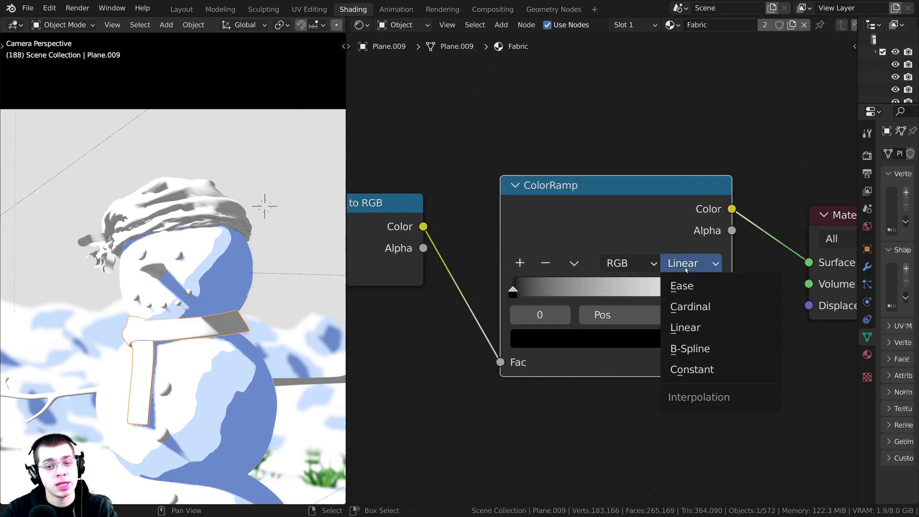
left_click(685, 370)
middle_click_drag(583, 355, 592, 322)
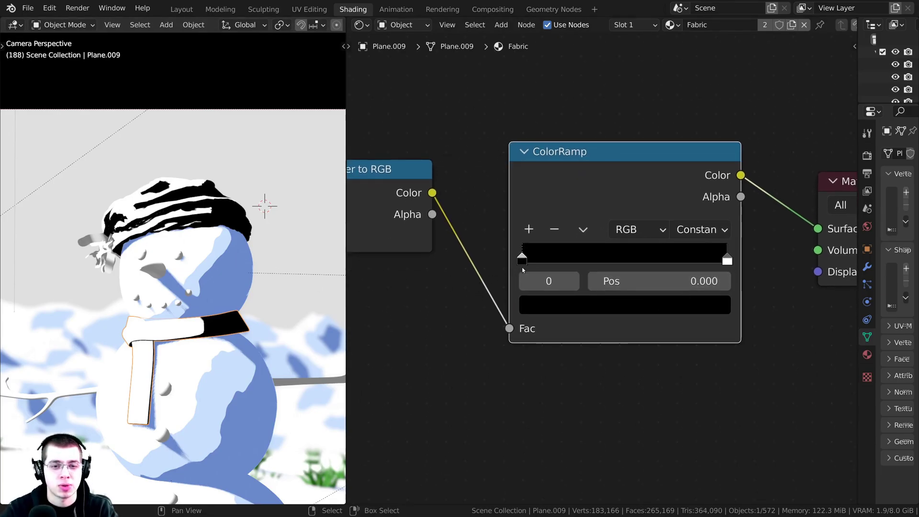
- Recolor the Fabric ColorRamp's black stop to dark red, hex 5F0500
left_click(544, 303)
left_click_drag(684, 138, 684, 99)
left_click_drag(592, 116, 596, 169)
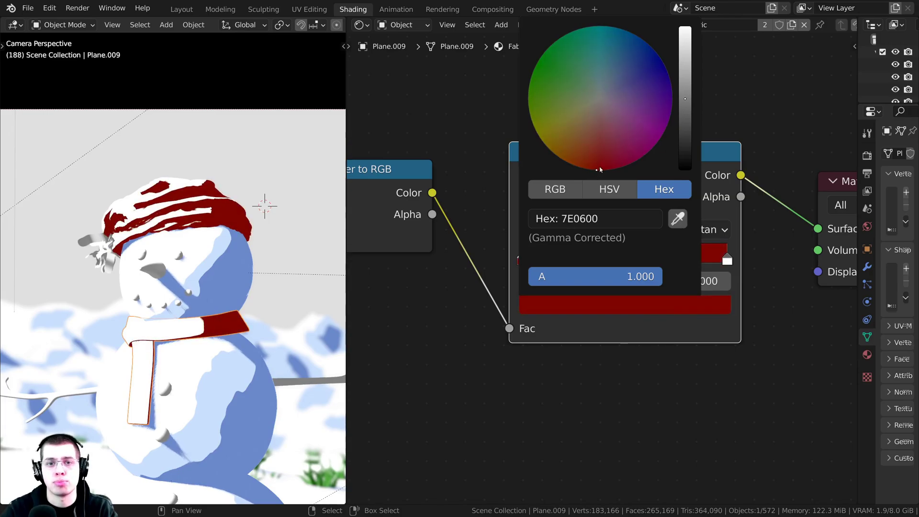
left_click_drag(684, 101, 684, 116)
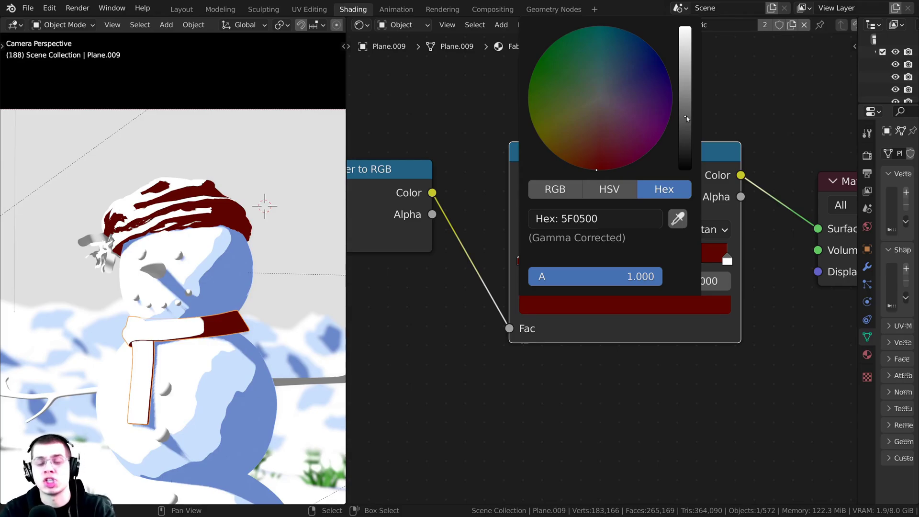
- Recolor the Fabric ColorRamp's white stop to a lighter red, about hex C93731
left_click_drag(721, 263, 715, 262)
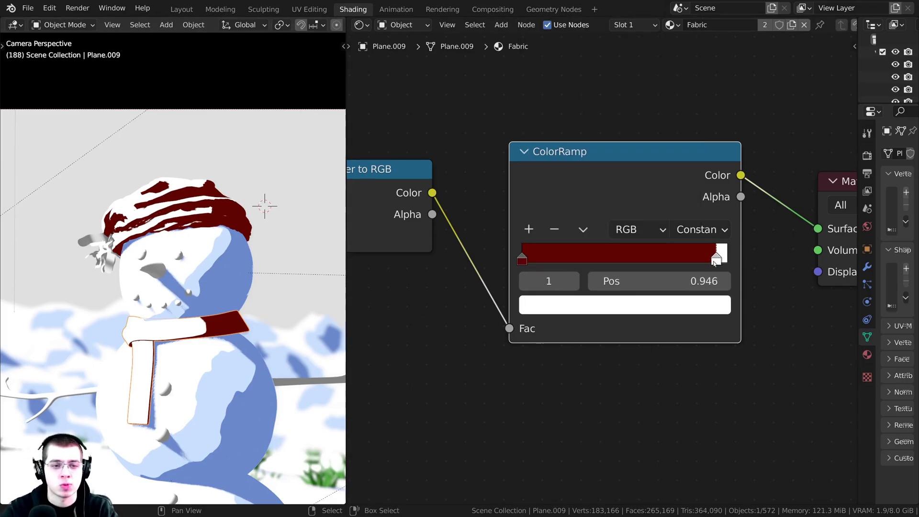
left_click(625, 313)
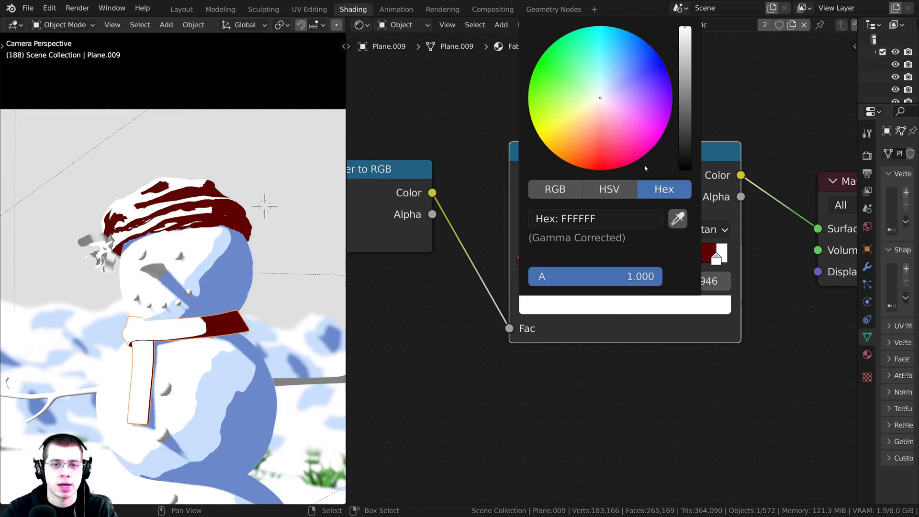
left_click_drag(592, 133, 598, 152)
left_click_drag(684, 29, 685, 56)
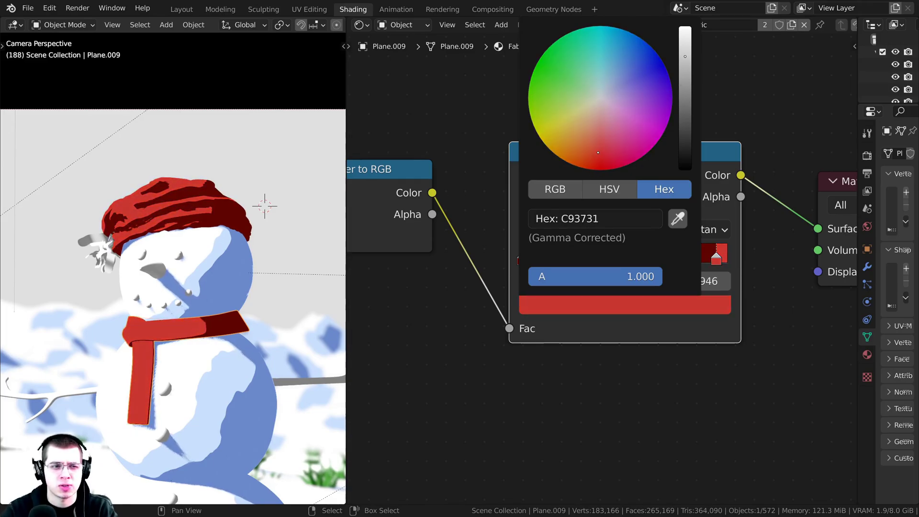
left_click_drag(595, 151, 596, 152)
- Move the Fabric ColorRamp's light red stop to position 1.000 and save the file
middle_click_drag(215, 267, 170, 185)
scroll(201, 276, "up", 6)
key("alt+a")
left_click_drag(715, 259, 748, 261)
middle_click_drag(215, 260, 235, 240)
key("KP_0")
key("KP_0")
key("ctrl+s")
- Box-select and reposition nodes in the Fabric material to tidy the node layout
key("Home")
left_click_drag(568, 174, 750, 286)
key("g")
left_click(740, 279)
left_click(529, 308)
- Add a Wave Texture node in front of the Principled BSDF in the Fabric material
scroll(368, 307, "up", 1)
middle_click_drag(367, 307, 555, 285)
scroll(555, 286, "up", 1)
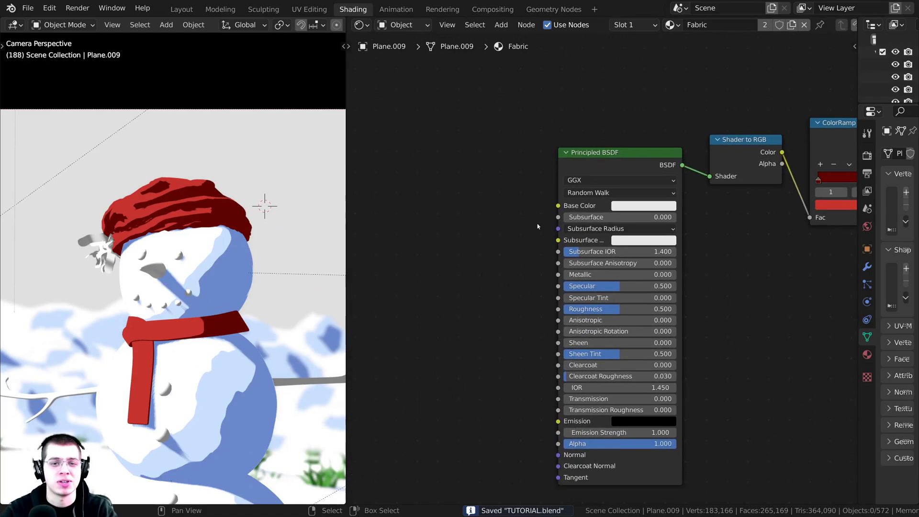
key("shift+a")
left_click(470, 183)
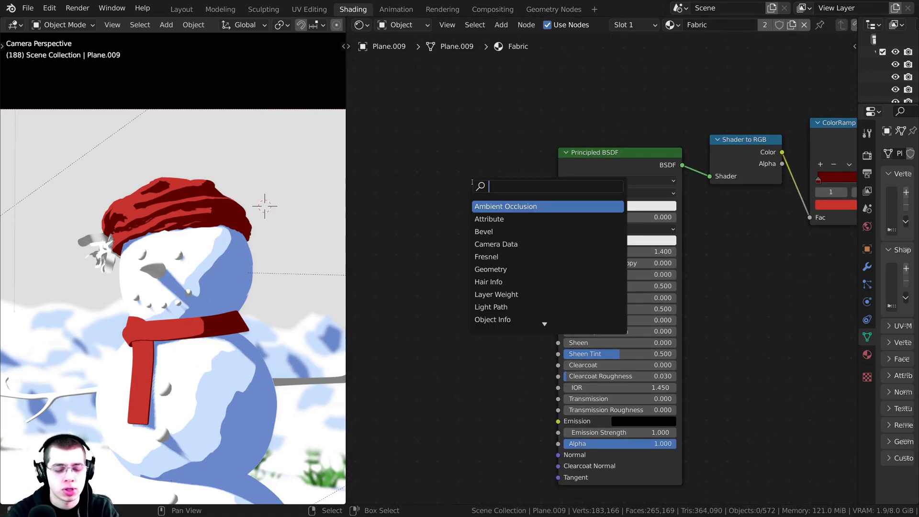
type("wa")
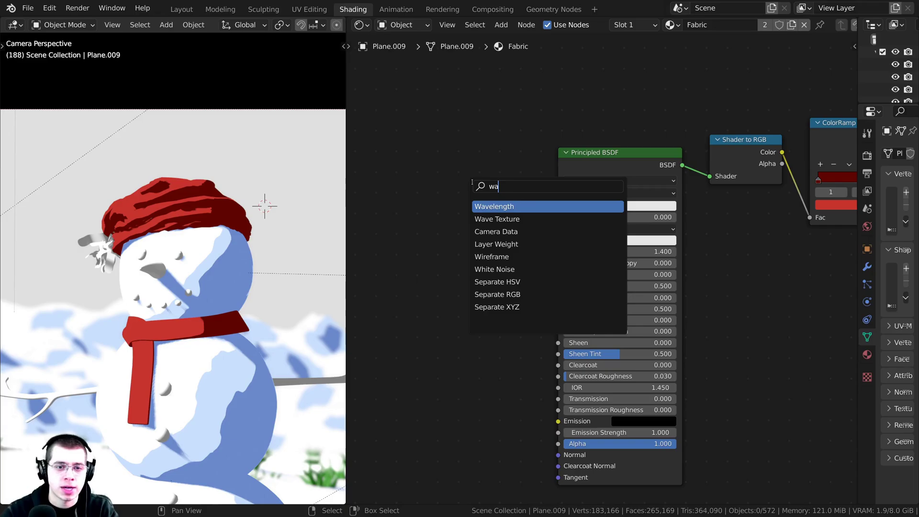
left_click(499, 219)
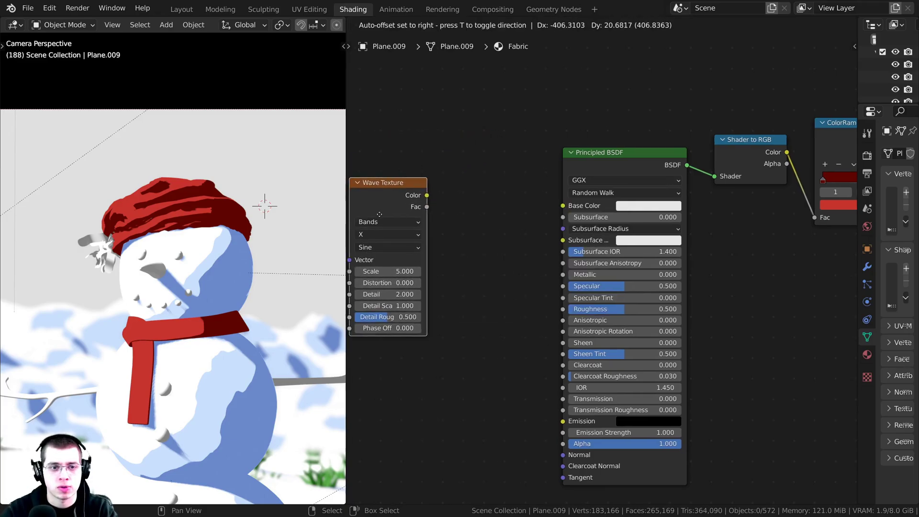
left_click(394, 210)
- Preview the Wave Texture on the hat and scarf and set its scale to 20.1
middle_click_drag(393, 209, 439, 195)
left_click(439, 194, "ctrl+shift")
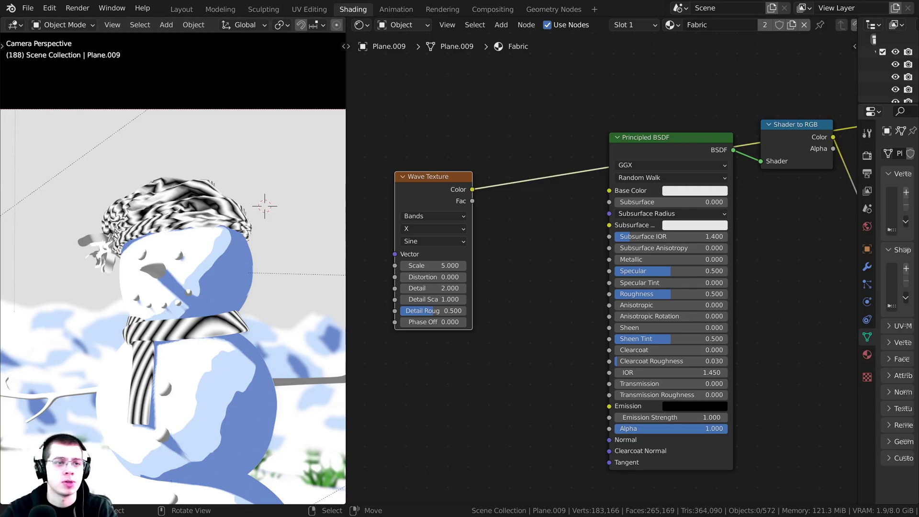
scroll(445, 267, "up", 1)
left_click_drag(439, 264, 510, 264)
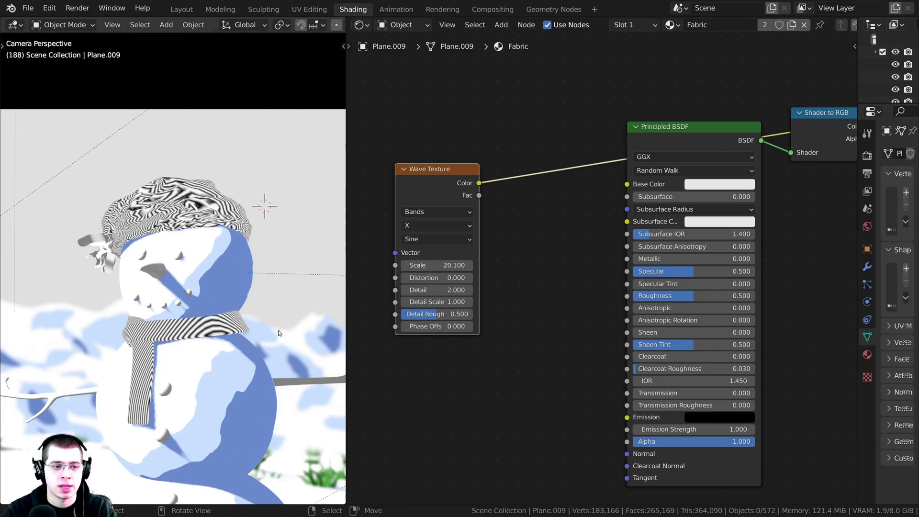
scroll(472, 256, "up", 2)
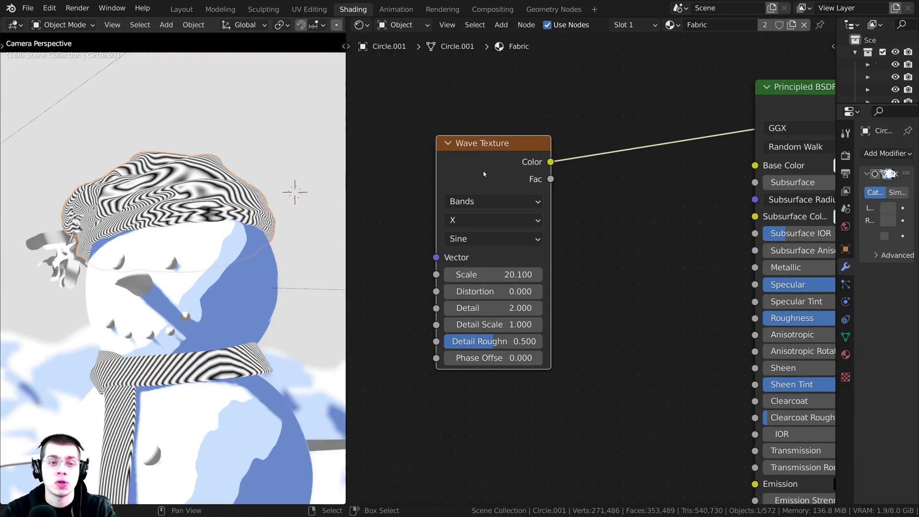
- Compare the Wave Texture's band directions on the hat and set the direction to Diagonal
left_click(467, 219)
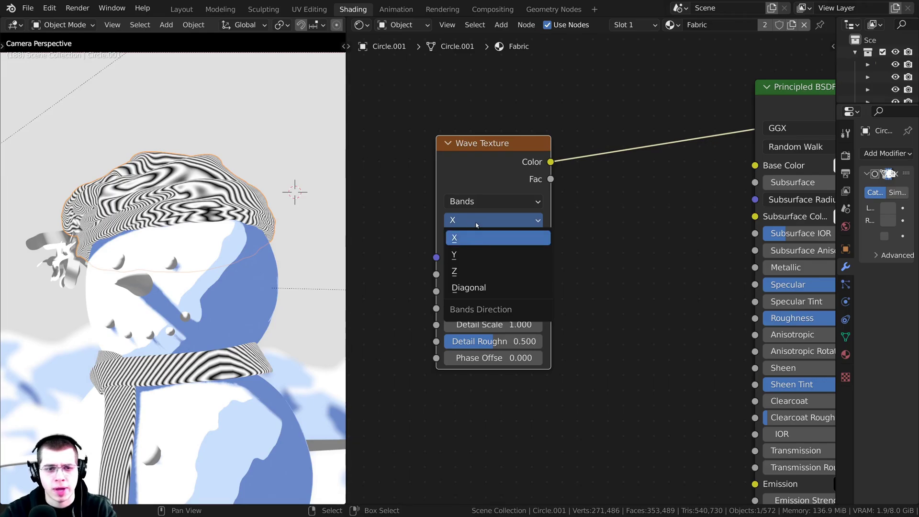
left_click(469, 236)
scroll(475, 221, "down", 3, "ctrl")
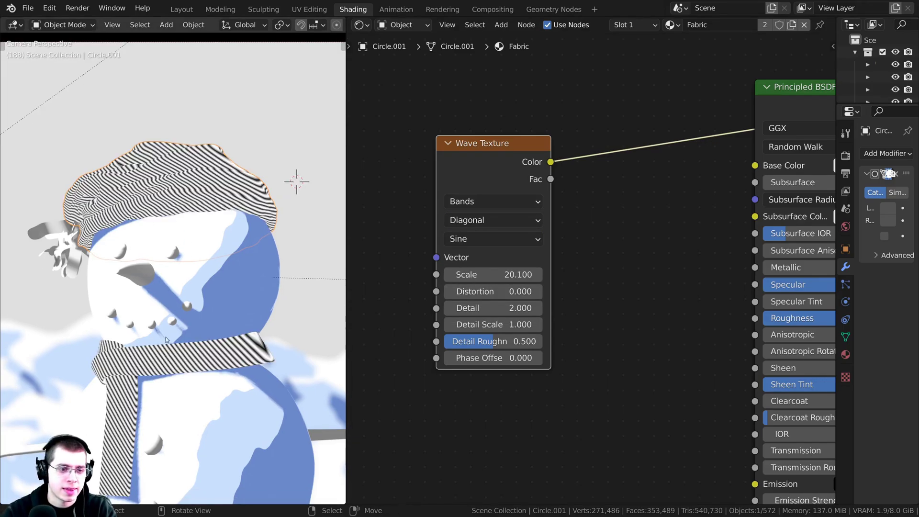
scroll(175, 242, "up", 3)
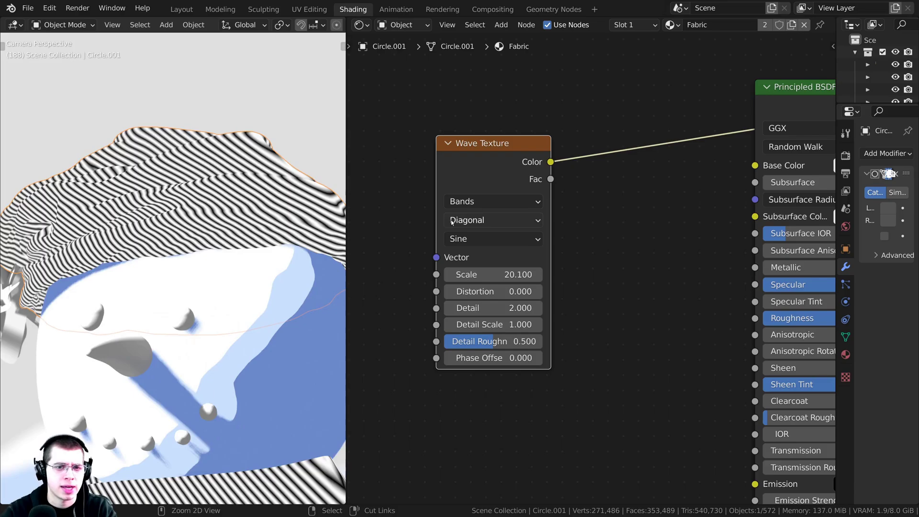
scroll(457, 221, "down", 4, "ctrl")
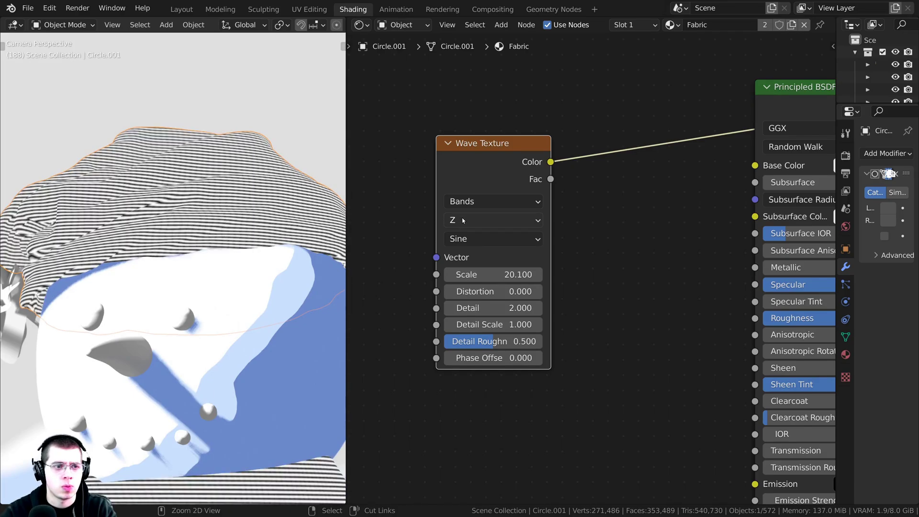
- Connect the Wave Texture's Color output to the Principled BSDF's Base Color and space the node out
left_click_drag(486, 176, 584, 149)
scroll(587, 144, "down", 6)
middle_click_drag(588, 144, 452, 199)
scroll(452, 199, "up", 1)
left_click_drag(427, 178, 546, 199)
scroll(545, 199, "down", 5)
middle_click_drag(545, 199, 518, 189)
left_click_drag(419, 200, 409, 199)
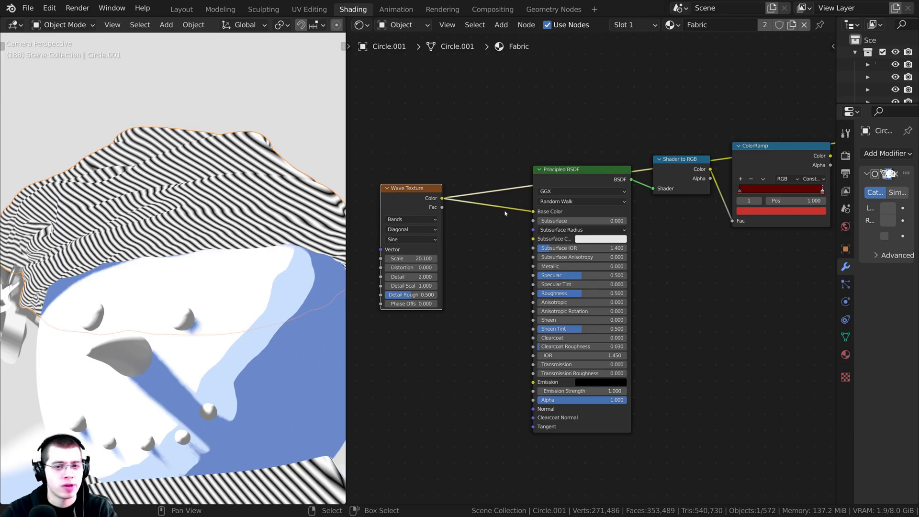
- Switch the Fabric preview to the ColorRamp output and fine-tune its light red stop while checking the stripes
scroll(592, 200, "down", 2)
middle_click_drag(720, 175, 620, 186)
scroll(622, 187, "down", 1)
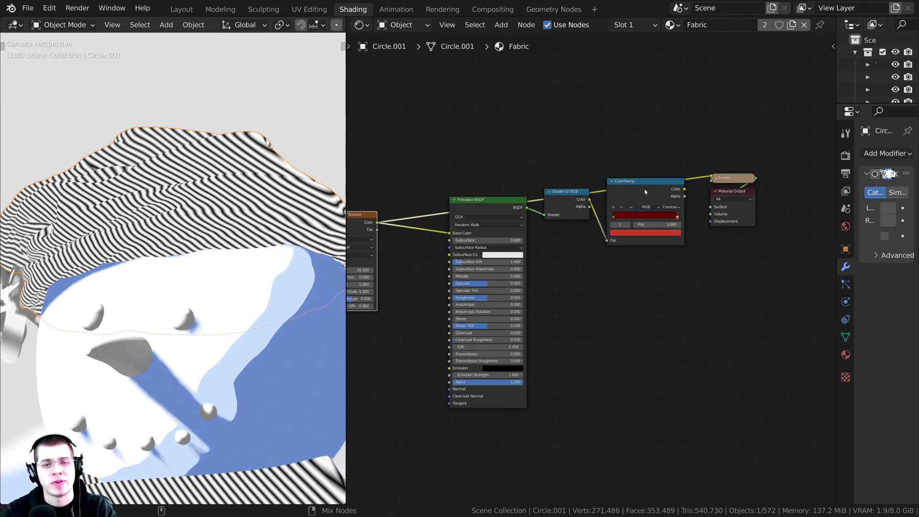
left_click(639, 193, "ctrl+shift")
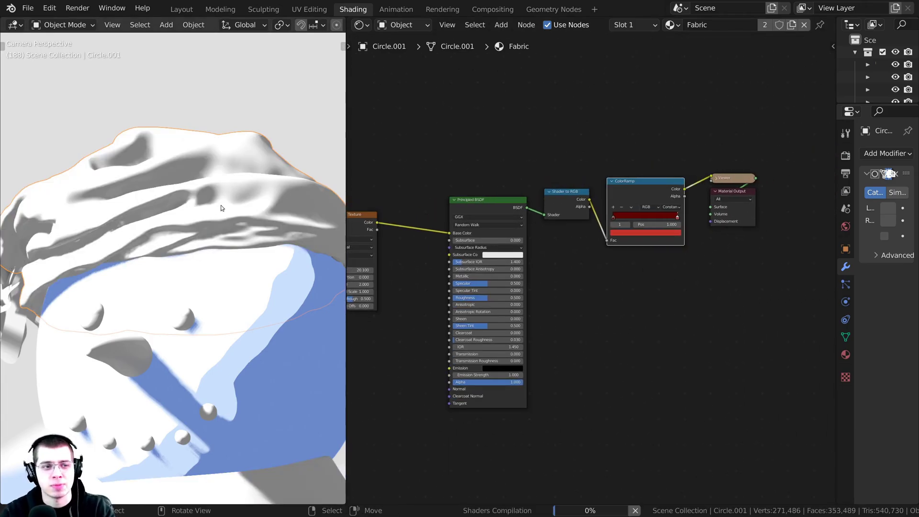
middle_click_drag(147, 313, 151, 290, "shift")
scroll(167, 249, "up", 5)
middle_click_drag(148, 143, 183, 249, "shift")
scroll(119, 170, "up", 1)
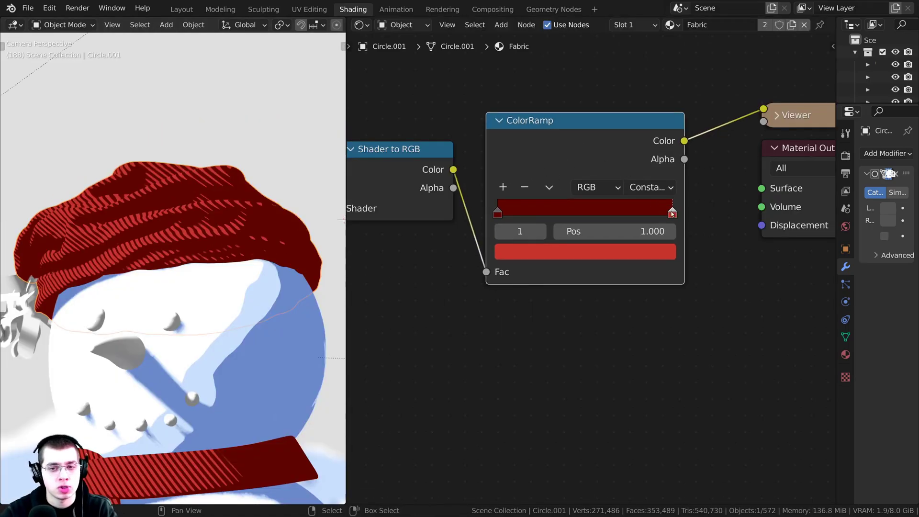
mouse_move(673, 214)
left_mouse_down()
mouse_move(536, 216)
mouse_move(674, 215)
left_mouse_up()
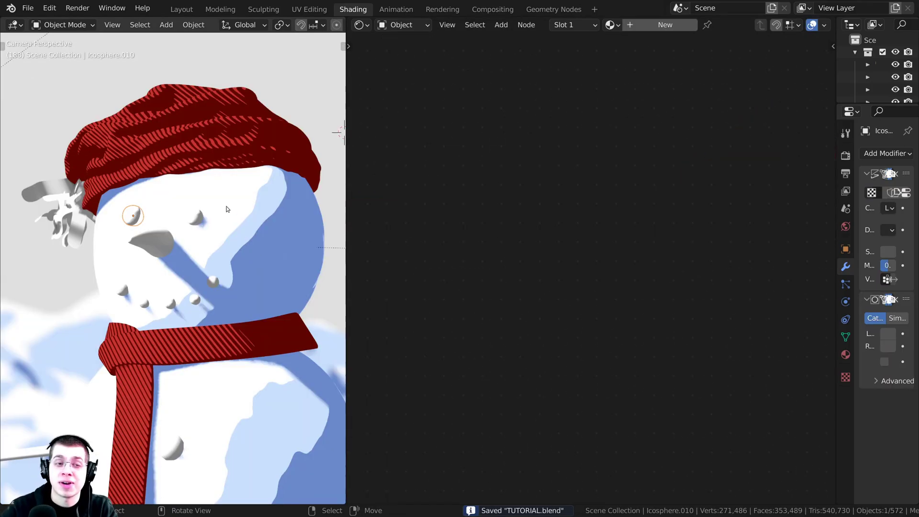
- Create a new material named Eyes on the selected snowman eye
scroll(147, 242, "up", 3)
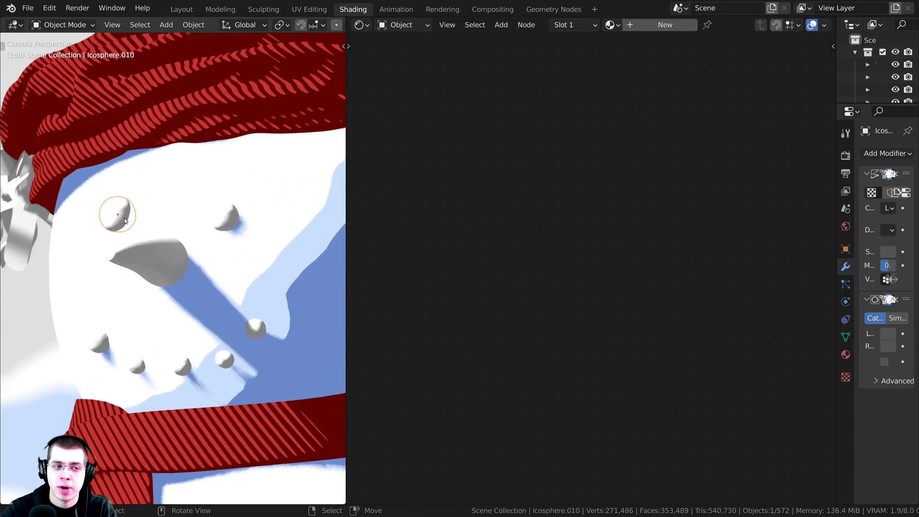
left_click(650, 26)
double_click(697, 24)
type("Eyes")
key("Return")
middle_click_drag(669, 113, 641, 140)
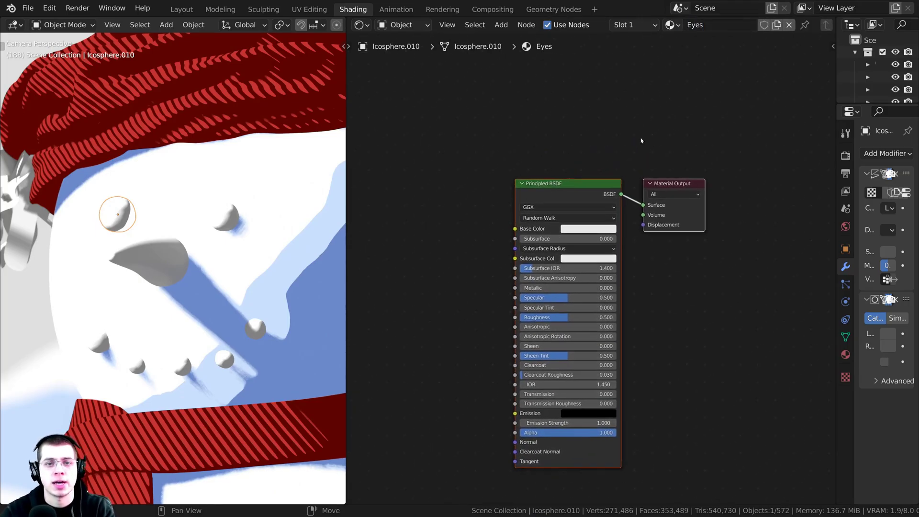
- Insert a Shader to RGB node between the Principled BSDF and Material Output of the Eyes material
key("shift+a")
left_click(596, 135)
type("sh")
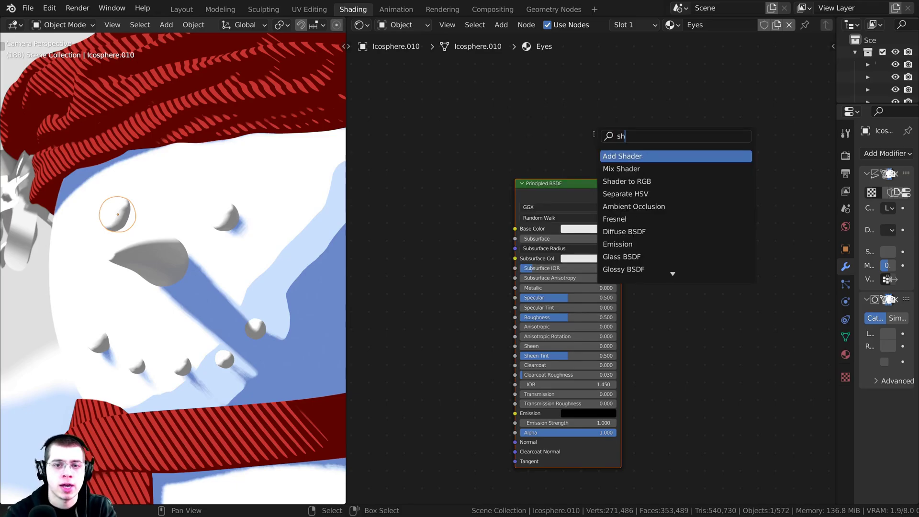
left_click(643, 180)
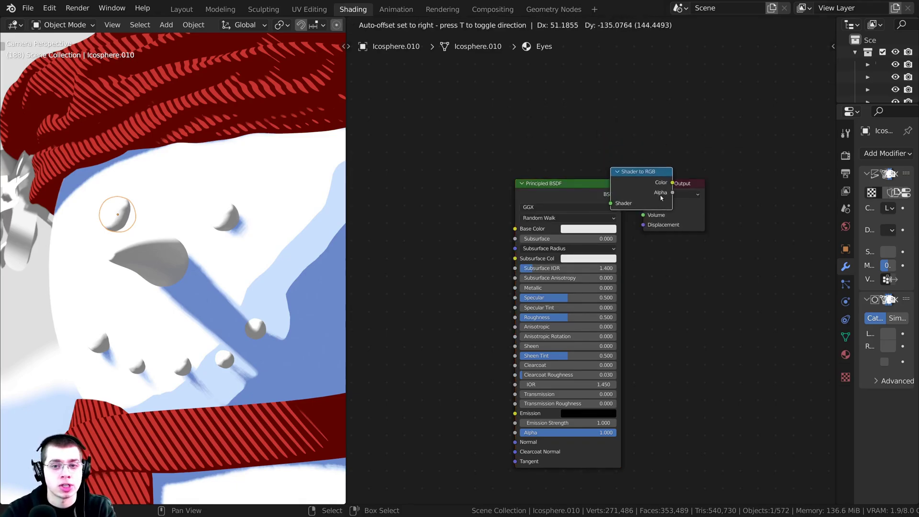
left_click(660, 202)
- Insert a ColorRamp node between Shader to RGB and the Material Output of the Eyes material
middle_click_drag(722, 143, 633, 176)
scroll(633, 177, "up", 1)
key("shift+a")
left_click(578, 162)
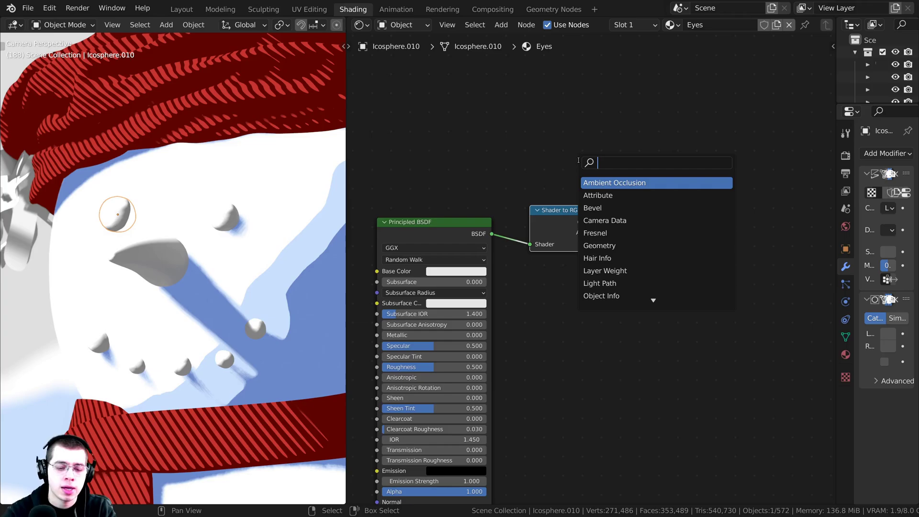
type("col")
left_click(611, 186)
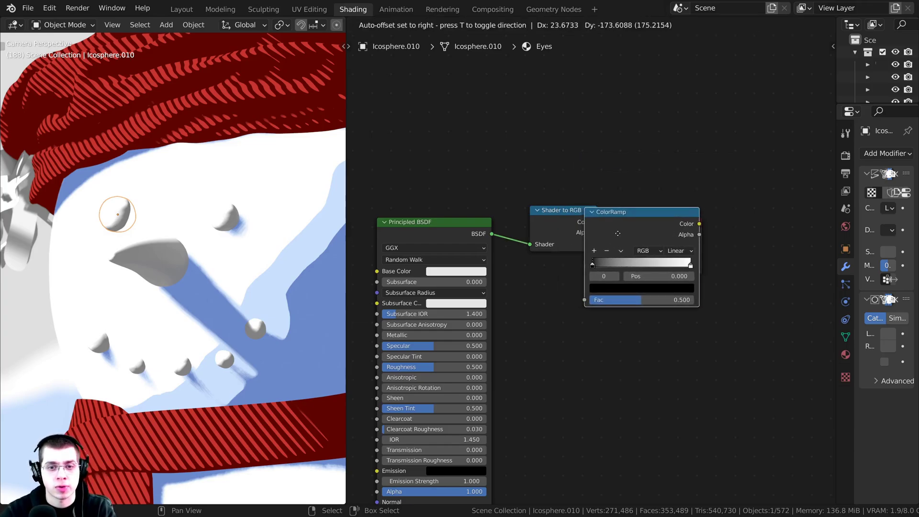
left_click(598, 215)
- Set the Eyes ColorRamp's interpolation to Constant and apply the Eyes material to the snowman's other eye
key("Home")
scroll(653, 232, "up", 2)
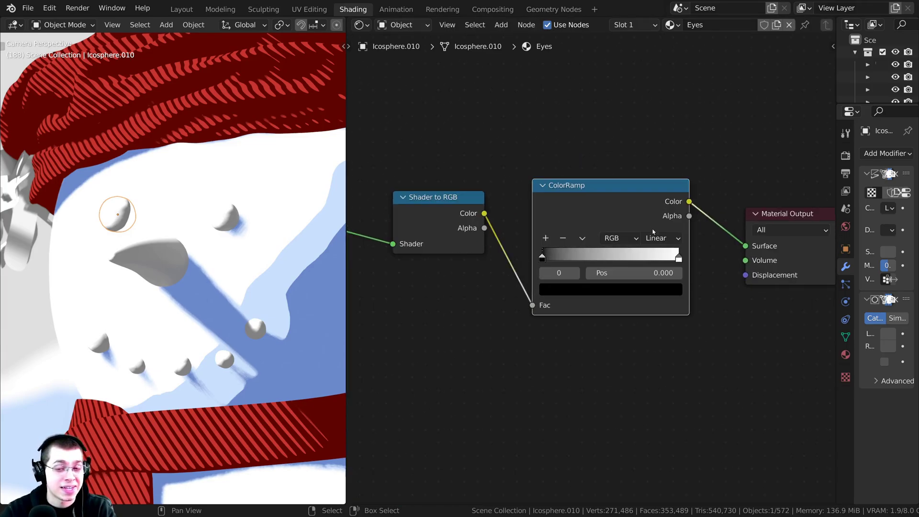
left_click(656, 236)
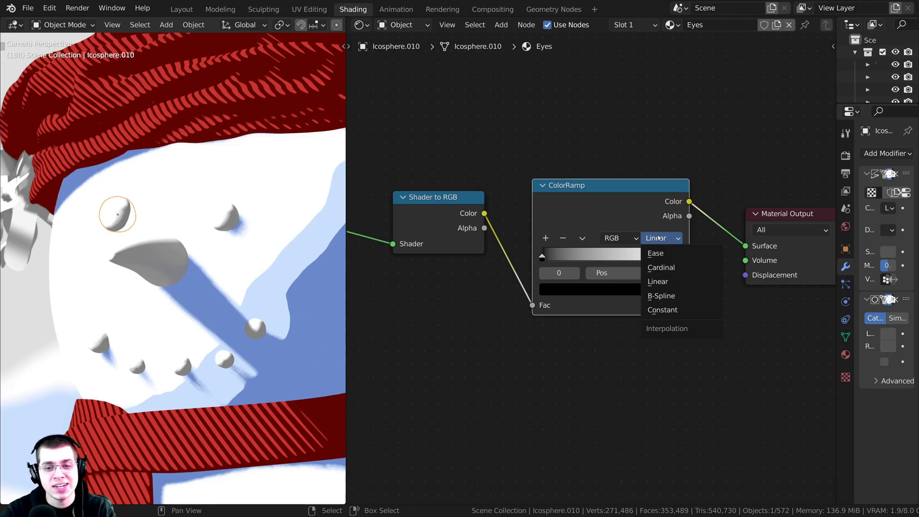
left_click(675, 311)
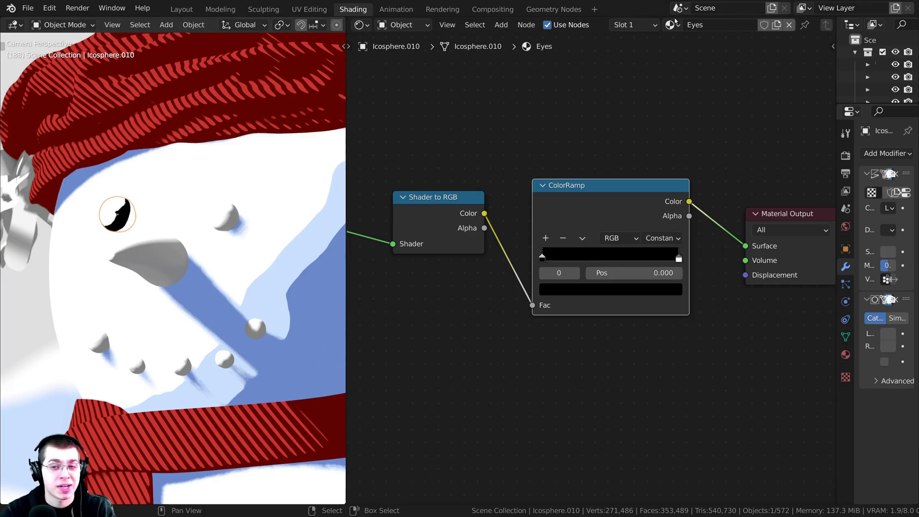
left_click_drag(218, 220, 220, 223)
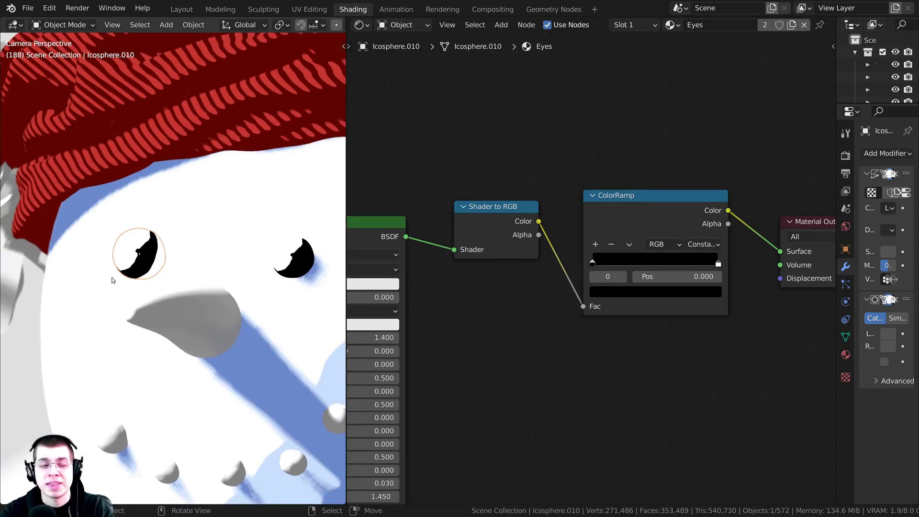
scroll(122, 255, "up", 2)
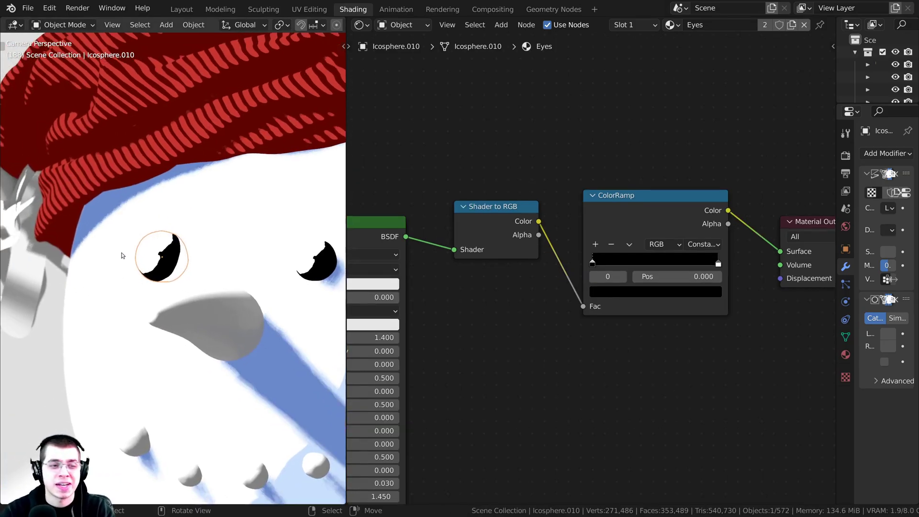
- Set the Principled BSDF's Base Color to black in the Eyes material
middle_click_drag(440, 310, 538, 271)
scroll(538, 271, "down", 2)
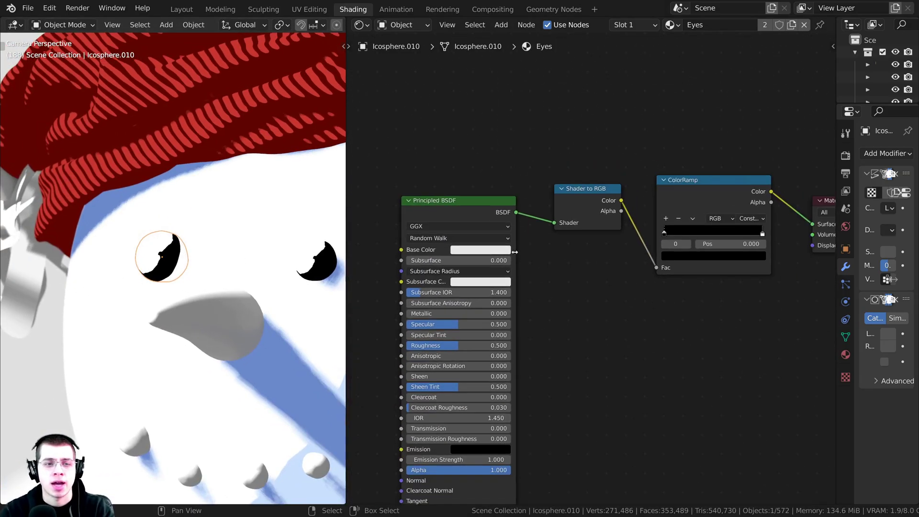
middle_click_drag(449, 205, 450, 154)
left_click(471, 200)
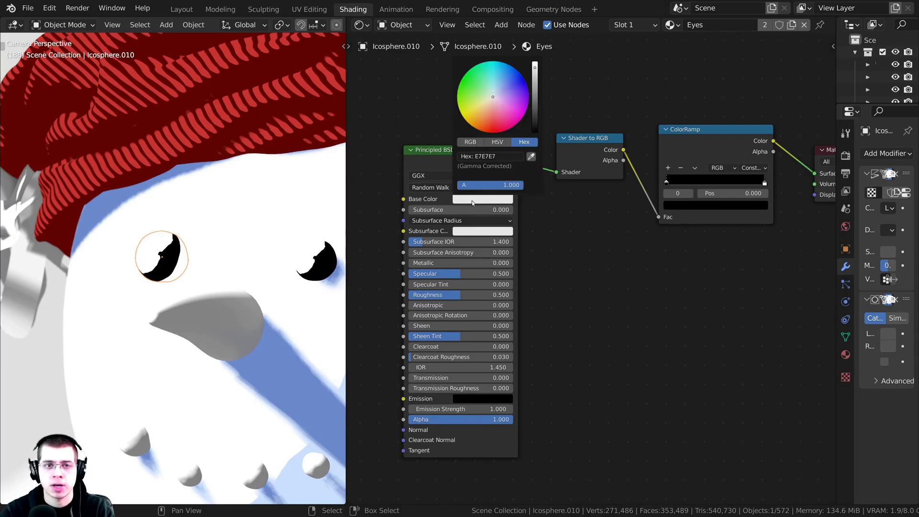
left_click_drag(530, 91, 534, 131)
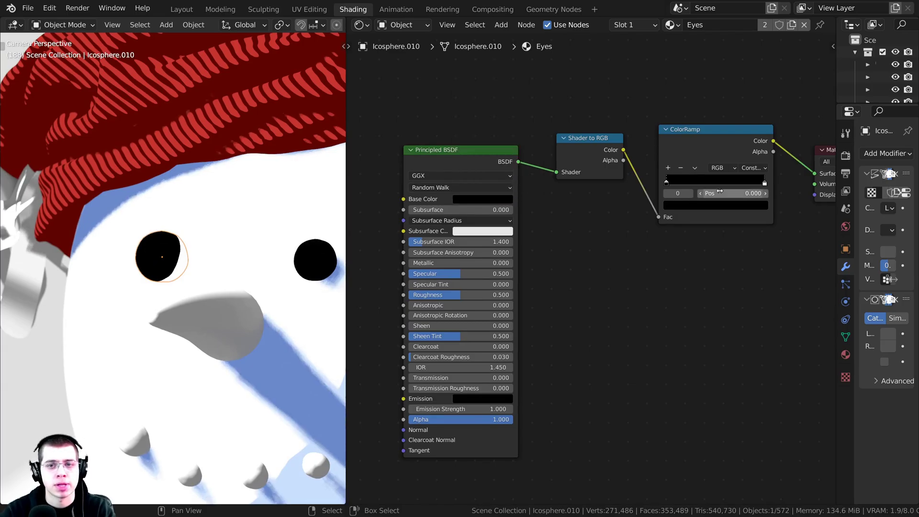
- Move the Eyes ColorRamp's white stop to position 0.184 to form a small highlight on the eyes
scroll(664, 232, "up", 2)
scroll(679, 234, "up", 2)
left_click_drag(736, 229, 629, 223)
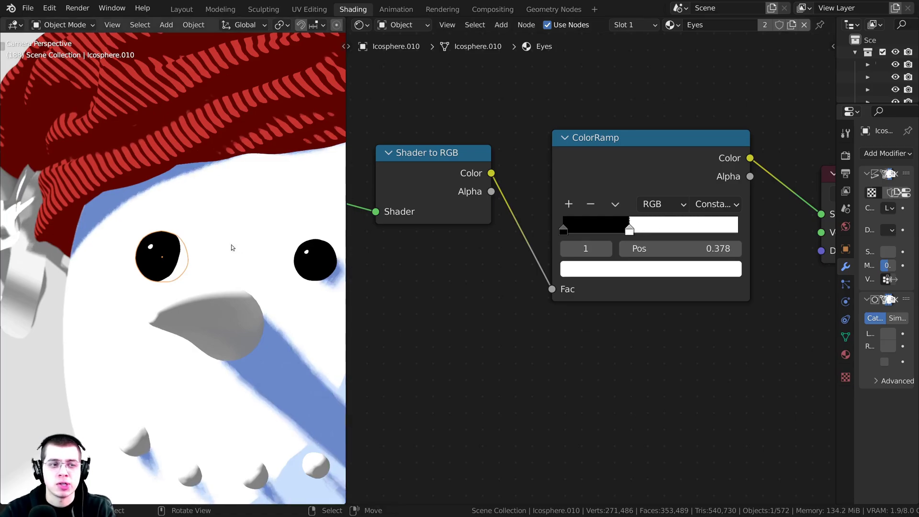
scroll(199, 248, "up", 1)
scroll(198, 249, "up", 2)
key("alt+a")
middle_click_drag(224, 242, 184, 244, "shift")
left_click_drag(624, 231, 595, 231)
scroll(222, 343, "down", 6)
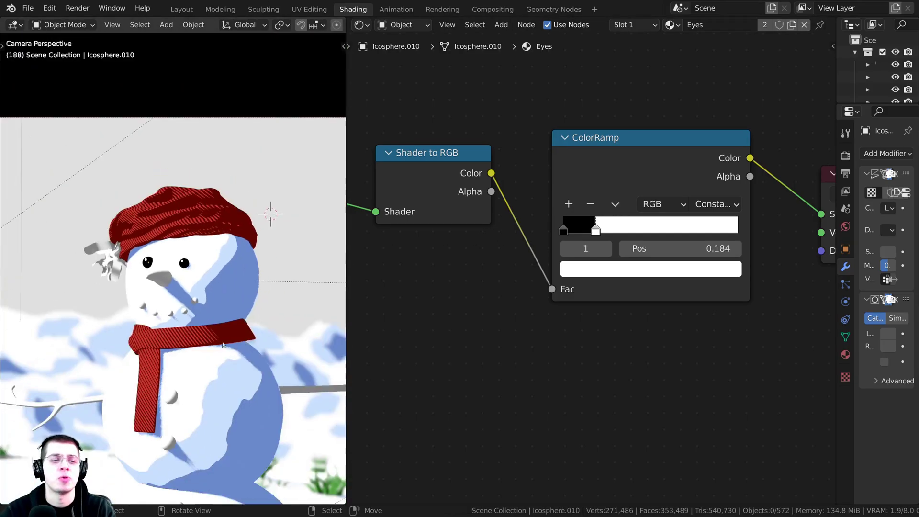
- Create a new material named Stick on the snowman's branch arm
scroll(222, 344, "up", 5)
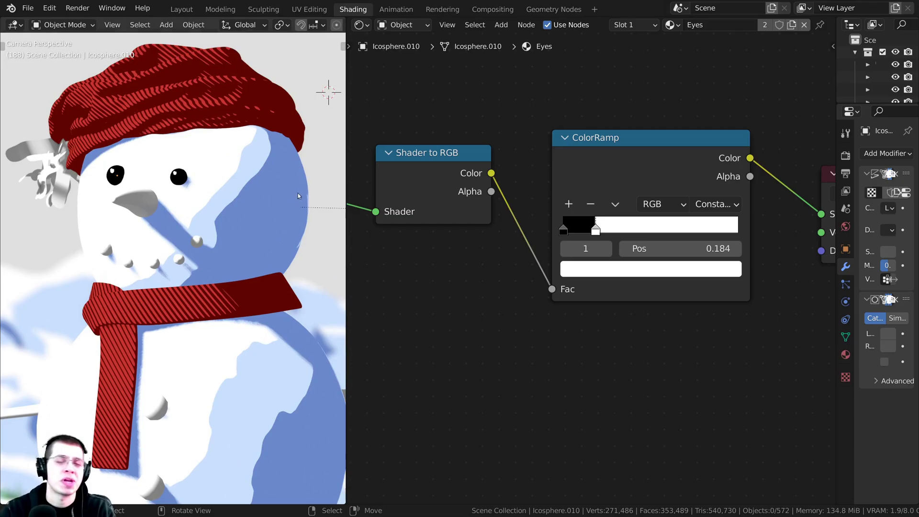
mouse_move(298, 196)
middle_mouse_down("shift")
mouse_move(297, 217)
mouse_move(297, 208)
middle_mouse_up("shift")
scroll(297, 209, "down", 1)
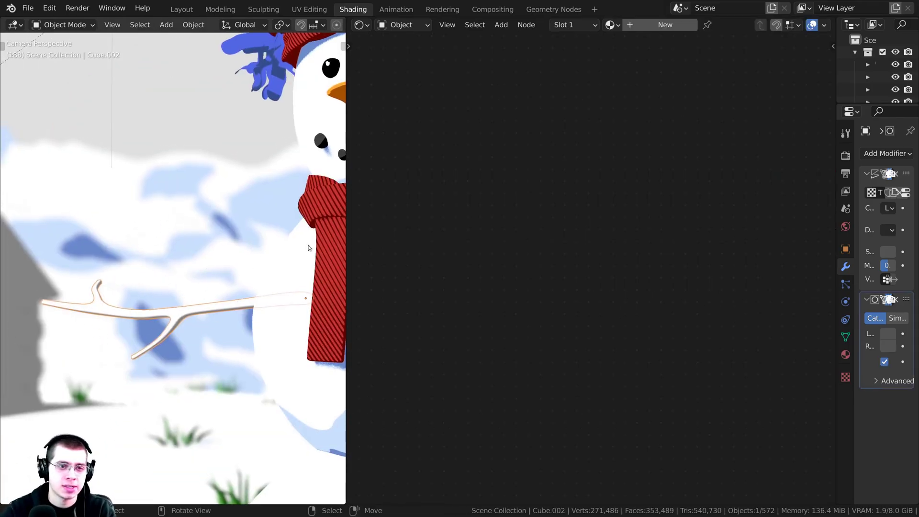
key("g")
key("Escape")
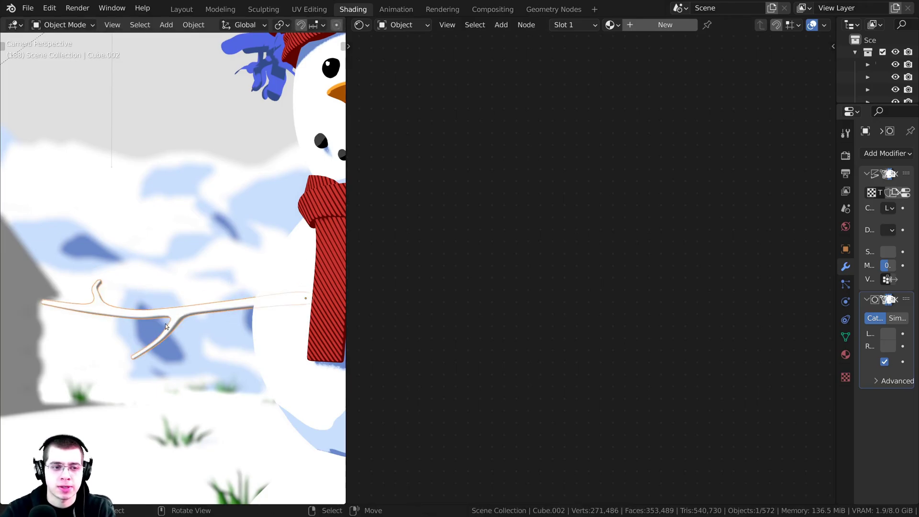
left_click(665, 25)
double_click(697, 24)
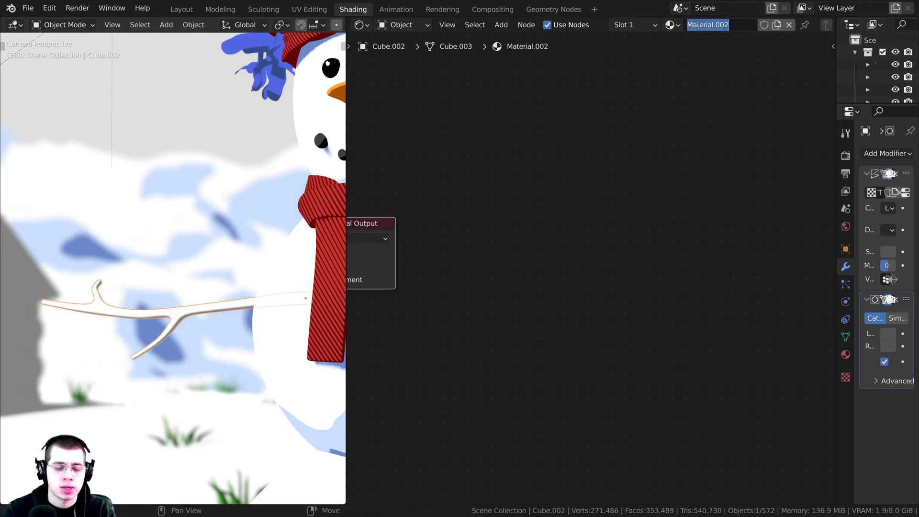
type("St")
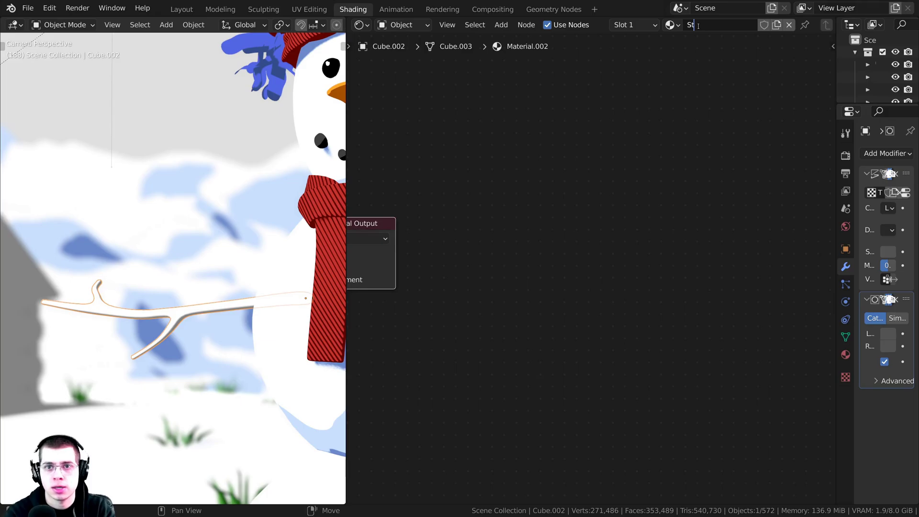
type("ick")
key("Return")
- Insert a Shader to RGB node between the Principled BSDF and the Material Output of the Stick material
key("Home")
key("shift+a")
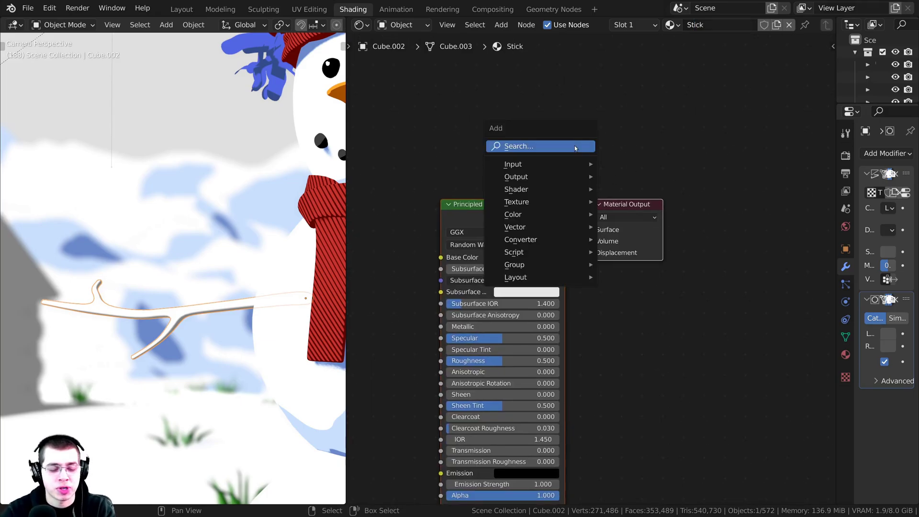
left_click(575, 148)
type("sh")
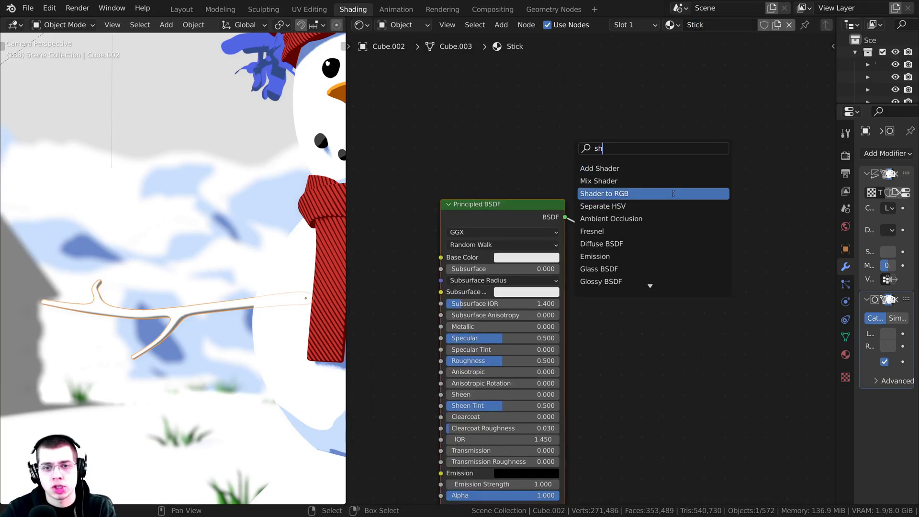
left_click(672, 193)
left_click(535, 210)
- Insert a ColorRamp between Shader to RGB and the Material Output of the Stick material and set its interpolation to Constant
key("shift+a")
left_click(576, 149)
type("col")
left_click(604, 170)
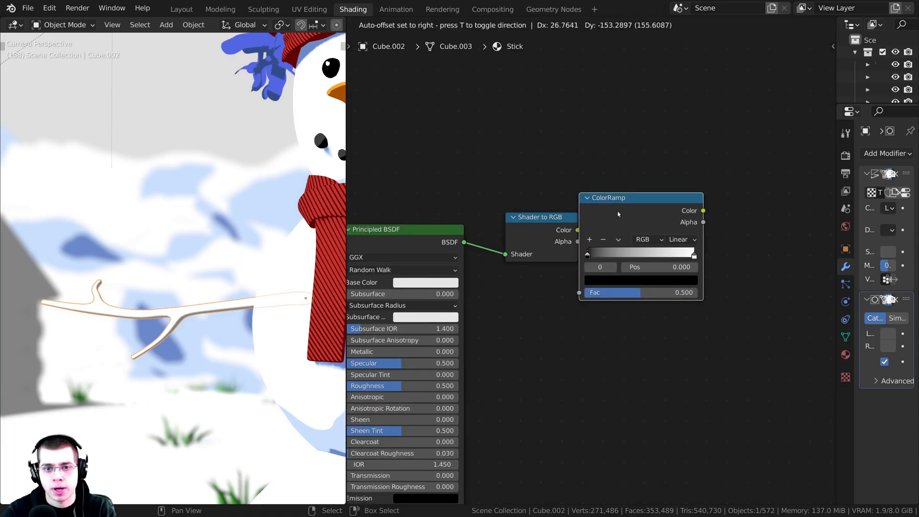
left_click(617, 214)
scroll(670, 214, "up", 3)
middle_click_drag(760, 216, 634, 212)
left_click(607, 244)
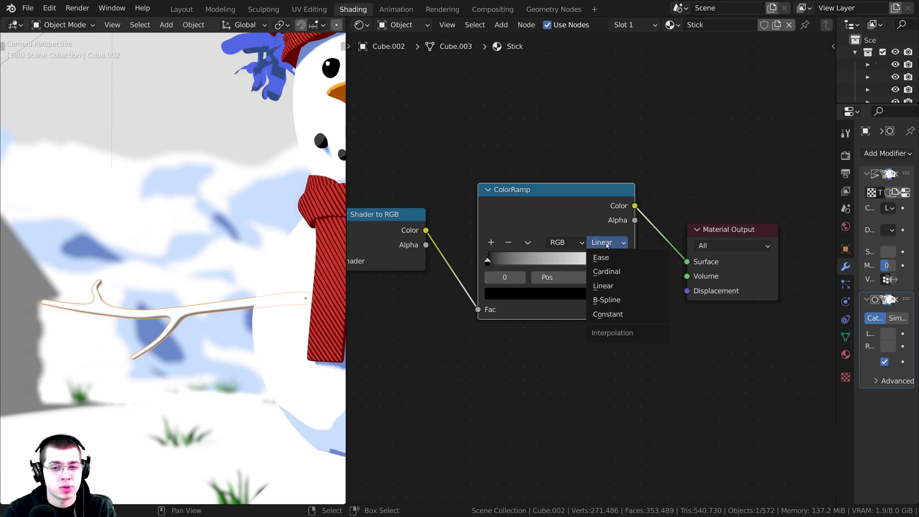
left_click(607, 314)
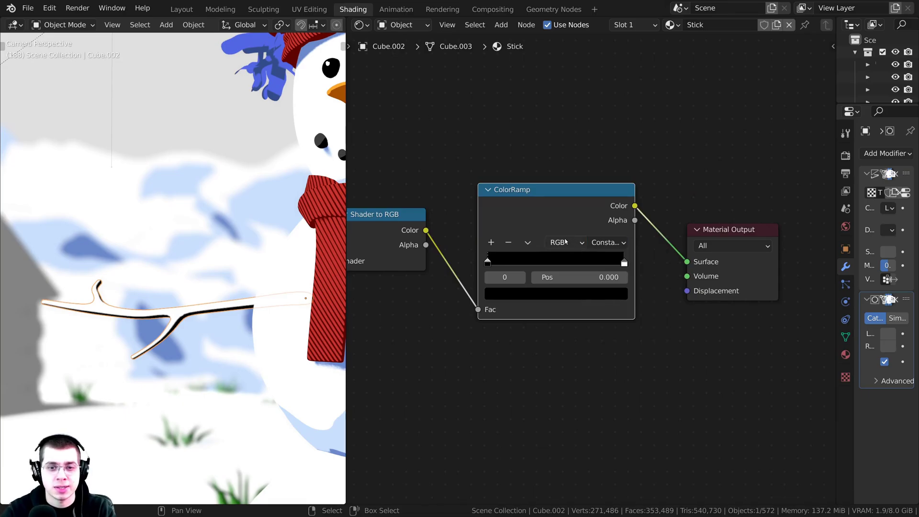
- Recolor the Stick ColorRamp's white stop to a light orange-brown
scroll(622, 258, "up", 2)
scroll(232, 259, "up", 4)
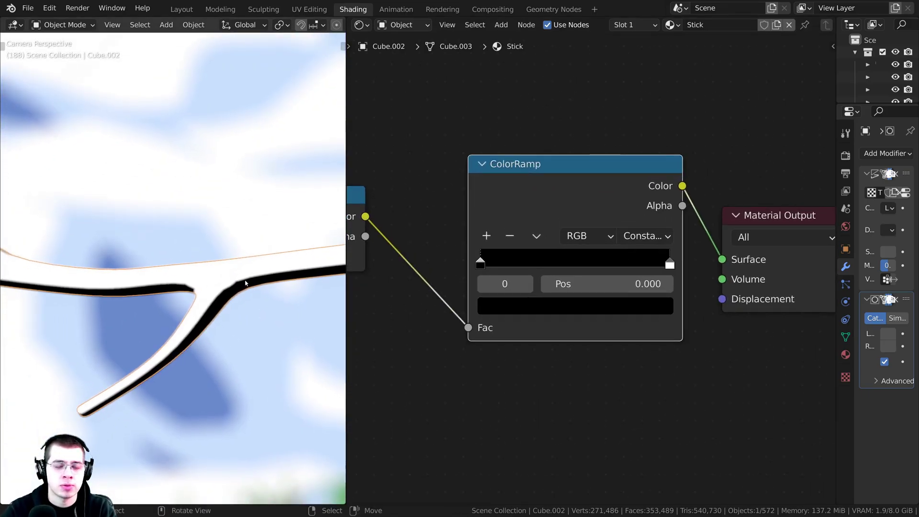
left_click(669, 262)
left_click(612, 306)
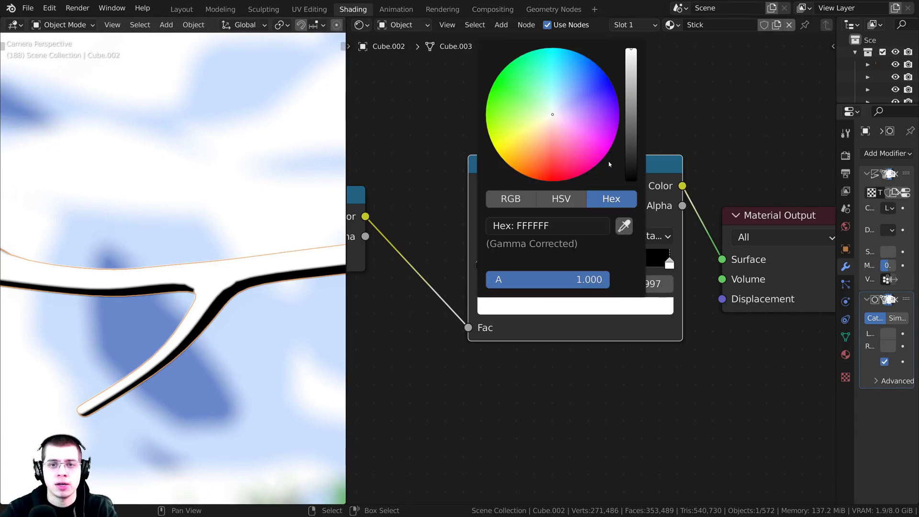
left_click_drag(631, 68, 631, 86)
left_click_drag(538, 131, 536, 150)
- Recolor the Stick ColorRamp's black stop to a very dark brown for the shaded side of the branch
left_click(481, 263)
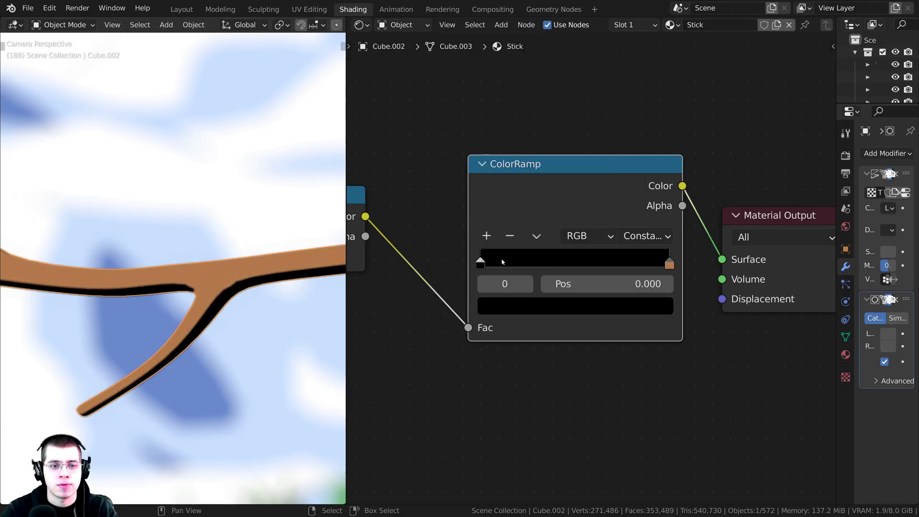
left_click(532, 308)
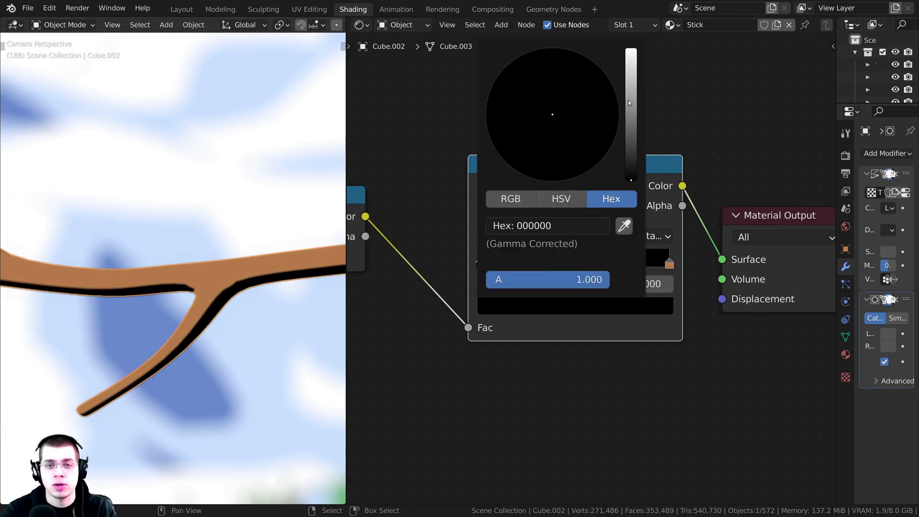
left_click(631, 133)
left_click_drag(550, 117, 533, 150)
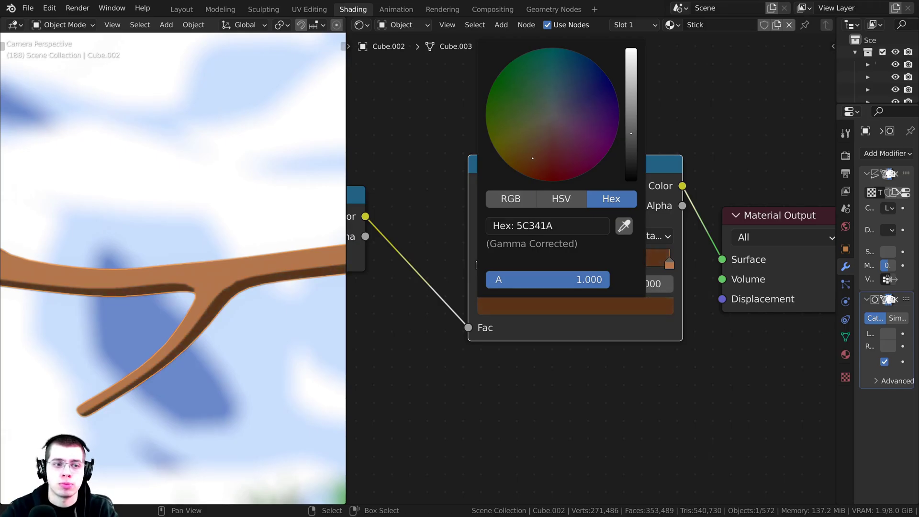
left_click(631, 147)
scroll(256, 276, "up", 2)
middle_click_drag(257, 276, 165, 282, "shift")
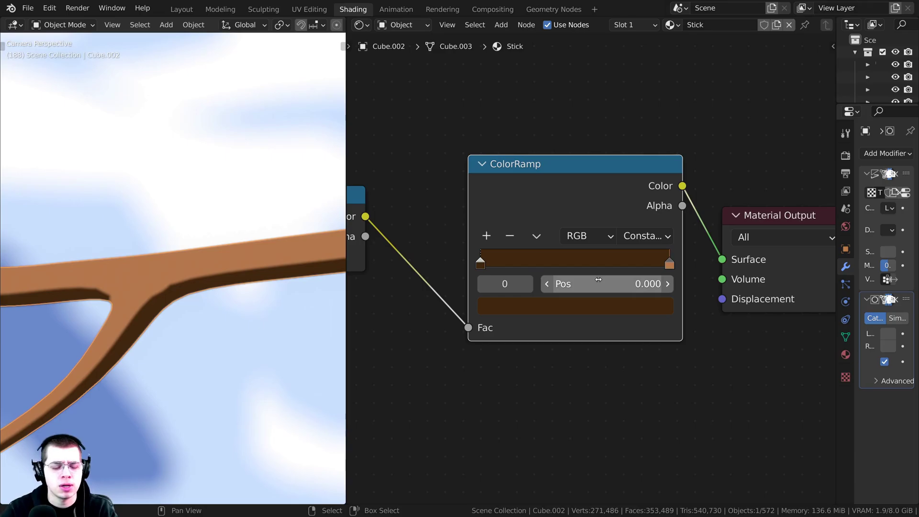
- Add a medium-brown stop at position 0.236 between the dark and light stops of the Stick ColorRamp
left_click(583, 262, "ctrl")
scroll(579, 258, "up", 2)
scroll(575, 257, "down", 1)
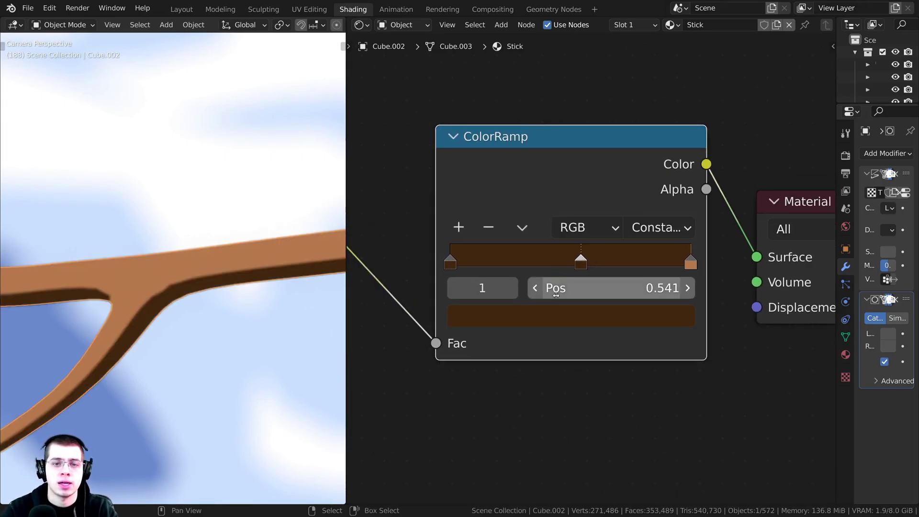
left_click(543, 317)
scroll(544, 315, "up", 5)
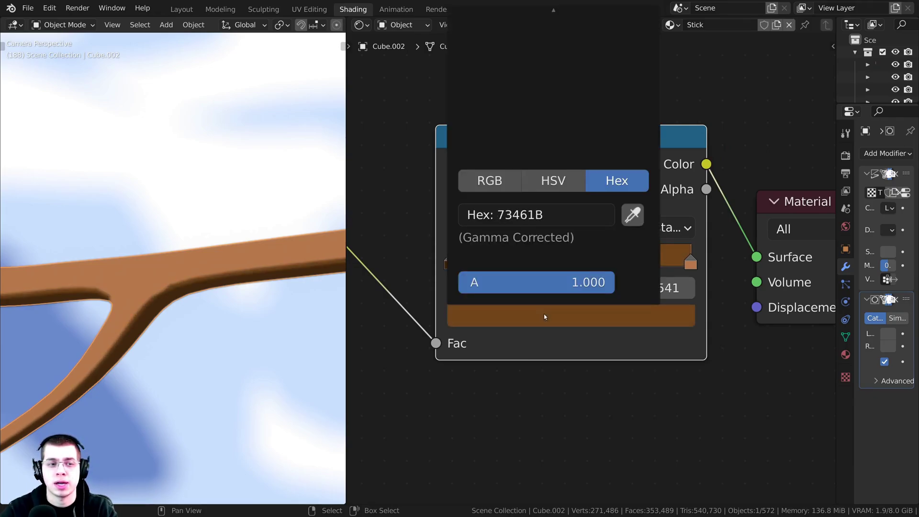
left_click_drag(587, 266, 509, 262)
- Move the Stick ColorRamp's middle stop to position 0.254 and keep the light brown stop at the ramp's end
middle_click_drag(241, 299, 191, 239, "shift")
key("KP_Decimal")
scroll(201, 225, "up", 4)
middle_click_drag(218, 275, 213, 254)
scroll(213, 254, "up", 3)
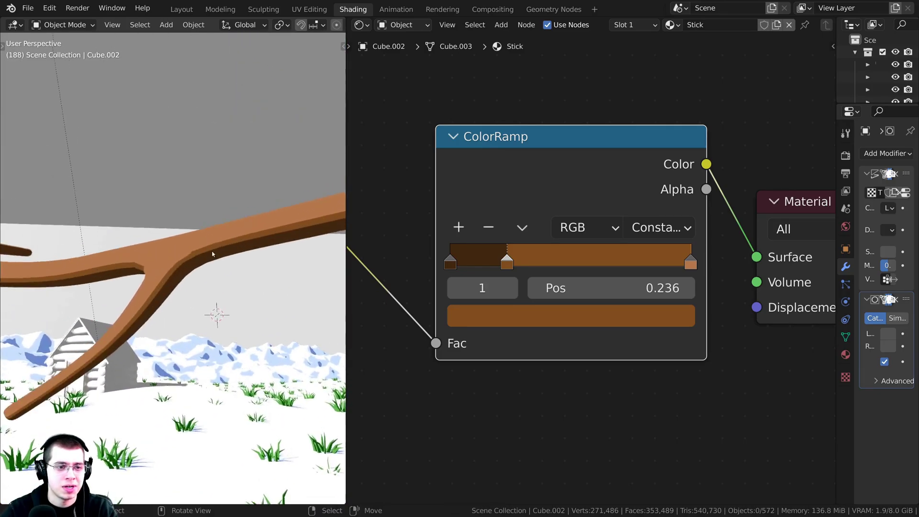
key("alt+a")
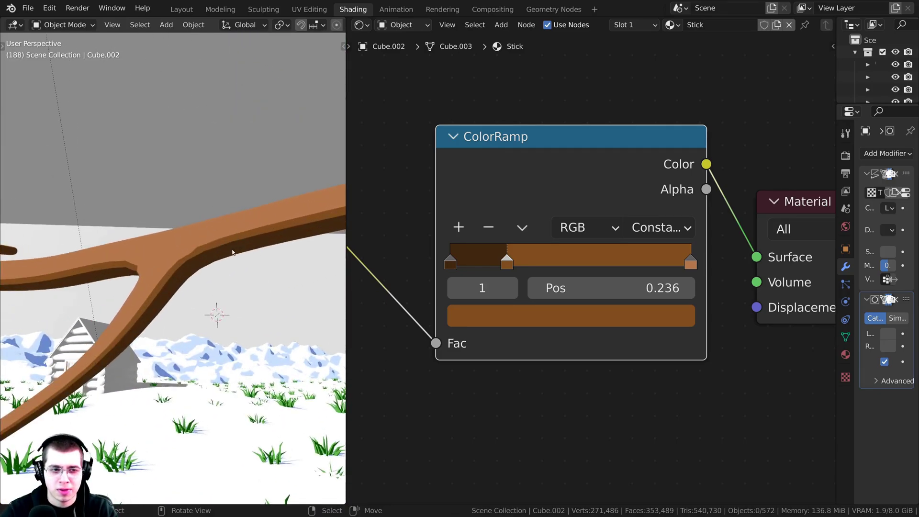
mouse_move(507, 262)
left_mouse_down()
mouse_move(496, 261)
mouse_move(509, 260)
left_mouse_up()
mouse_move(686, 260)
left_mouse_down()
mouse_move(591, 260)
mouse_move(692, 260)
left_mouse_up()
mouse_move(505, 260)
left_mouse_down()
mouse_move(476, 261)
mouse_move(511, 261)
left_mouse_up()
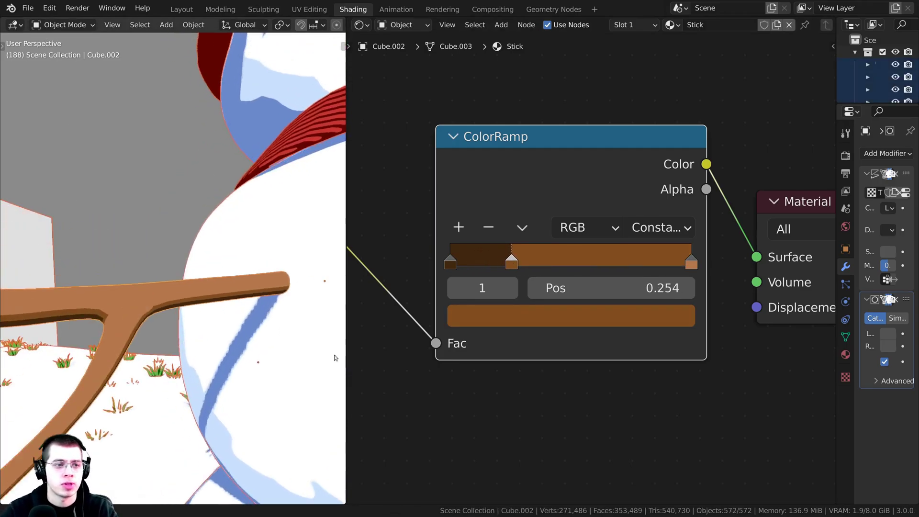
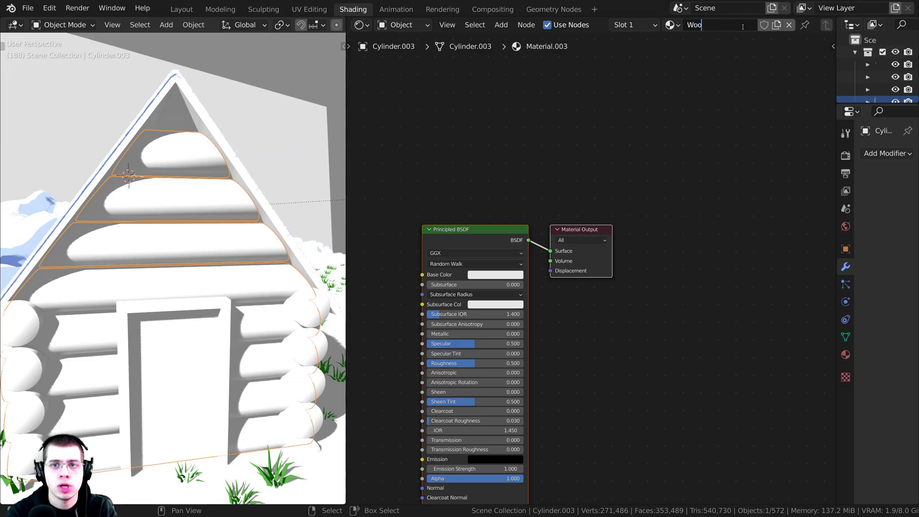
- Name the cabin logs' new material Wood and apply it to the cabin door
type("d")
key("Return")
left_click_drag(520, 64, 191, 329)
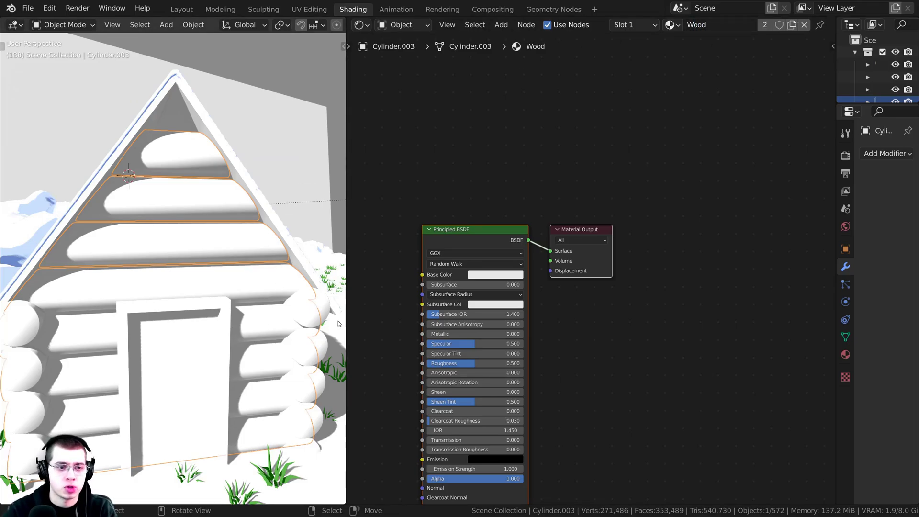
- Set the Principled BSDF's Base Color to a light orange-tan in the Wood material
middle_click_drag(506, 256, 605, 204)
left_click(601, 224)
left_click(601, 142)
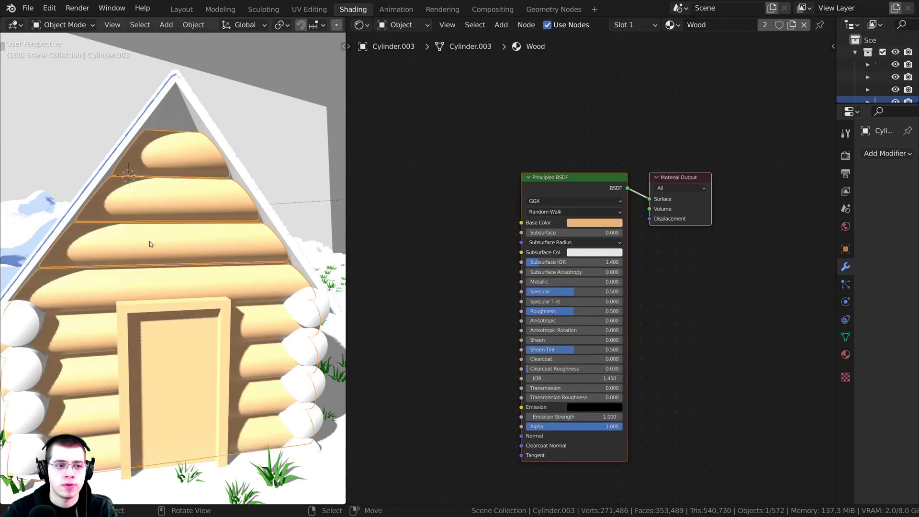
- Apply the Wood material to the remaining white cabin parts, the round log ends and the gable wall behind the logs
middle_click_drag(149, 240, 367, 186)
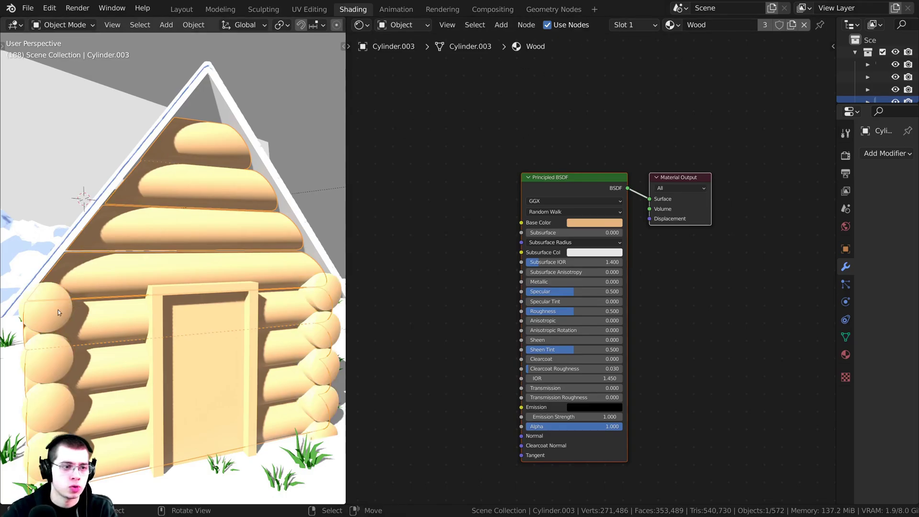
scroll(199, 259, "up", 4)
left_click_drag(293, 85, 194, 94)
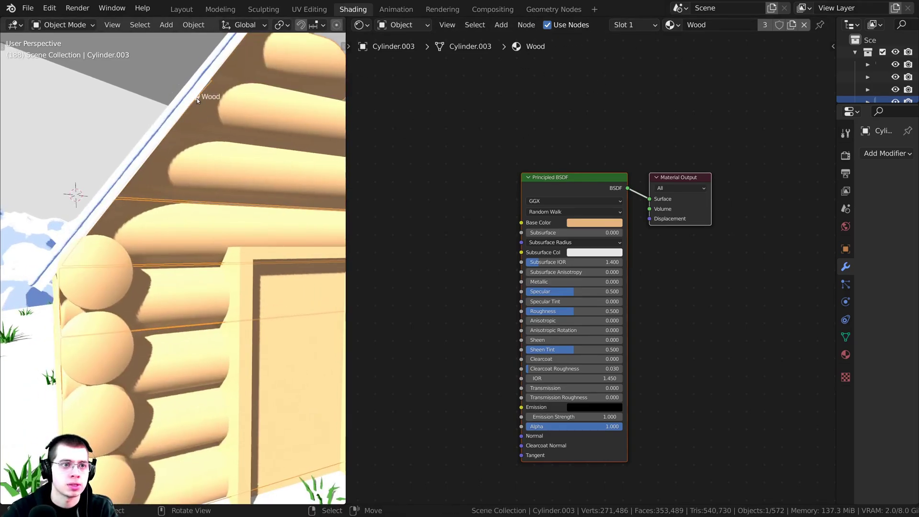
- Insert a Shader to RGB node between the Principled BSDF and the Material Output of the Wood material
key("shift+a")
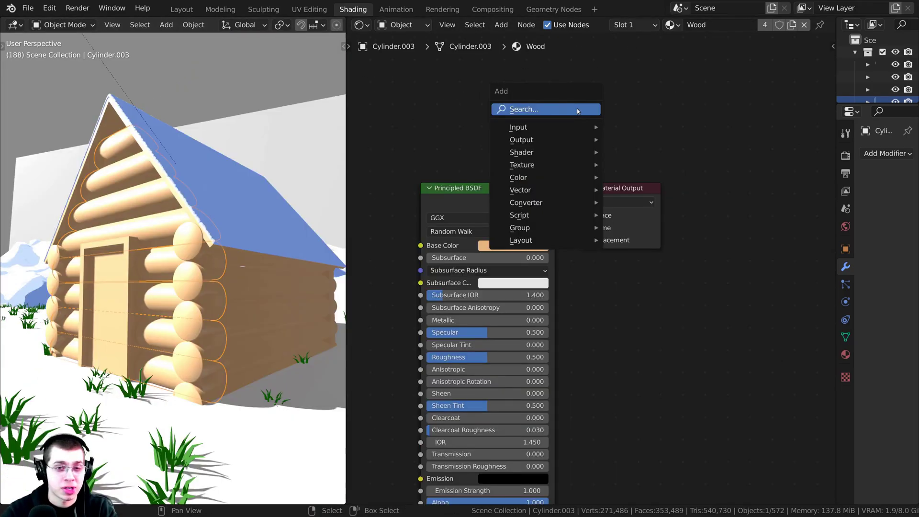
left_click(579, 110)
type("sha")
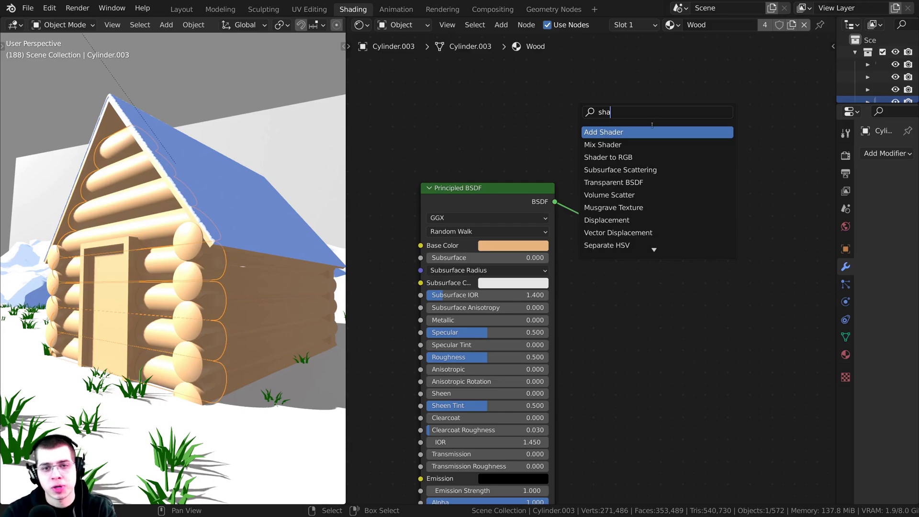
left_click(612, 157)
left_click(431, 259)
- Insert a ColorRamp between Shader to RGB and the Material Output of the Wood material and set its interpolation to Constant
key("shift+a")
left_click(474, 183)
type("co")
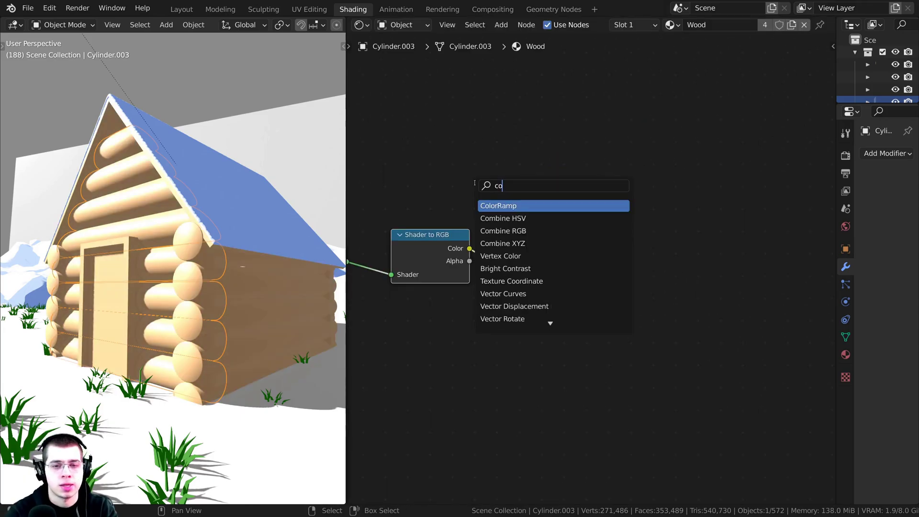
type("l")
left_click(496, 203)
left_click(503, 249)
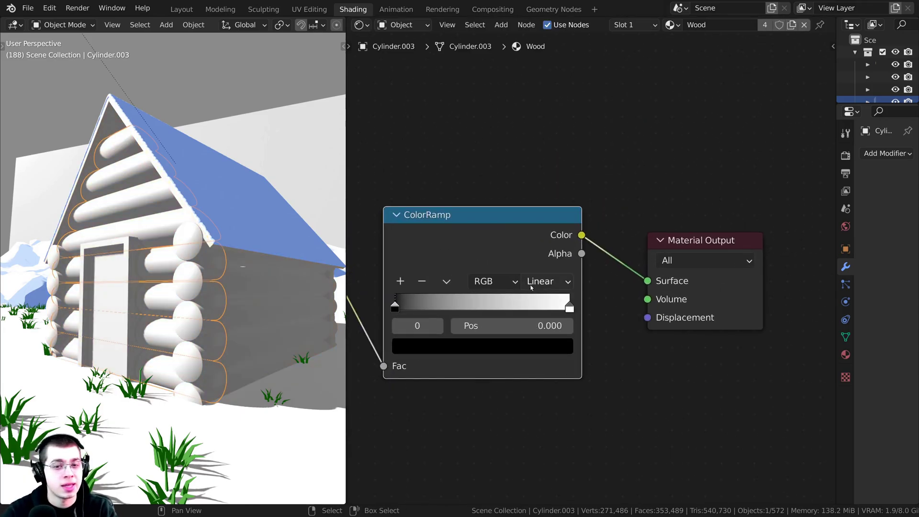
left_click(531, 285)
left_click(551, 378)
- Tidy the layout of the Wood material's Shader to RGB, ColorRamp and Material Output nodes
scroll(584, 268, "down", 3)
middle_click_drag(415, 236, 610, 174)
scroll(548, 196, "up", 2)
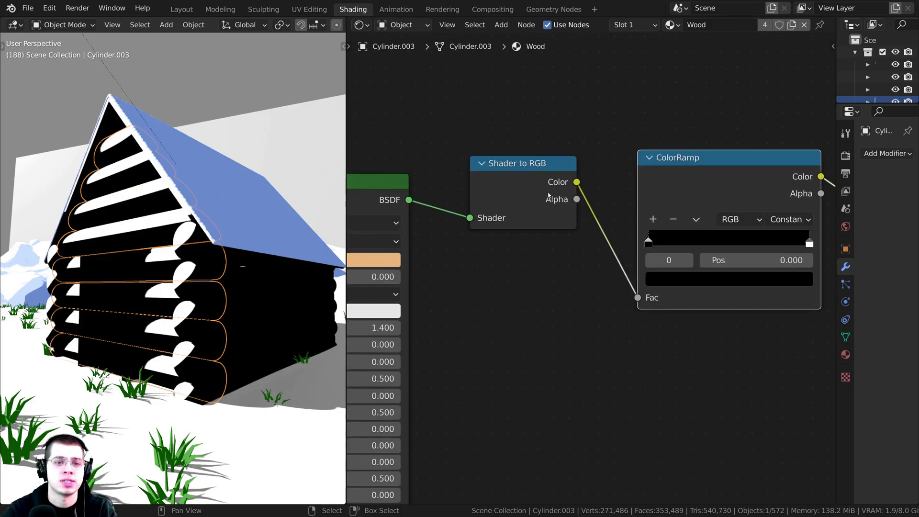
left_click_drag(546, 194, 540, 212)
scroll(576, 205, "up", 2)
middle_click_drag(576, 205, 418, 209)
left_click_drag(593, 152, 589, 136)
middle_click_drag(773, 199, 768, 199)
left_click_drag(796, 193, 792, 183)
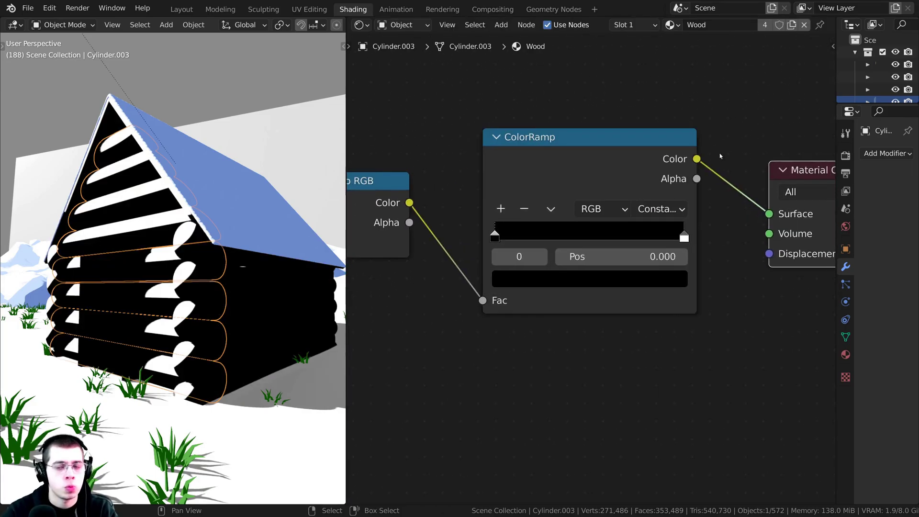
left_click_drag(668, 156, 663, 156)
- Recolor the Wood ColorRamp's white stop to a light orange-tan for the lit side of the logs
left_click(675, 236)
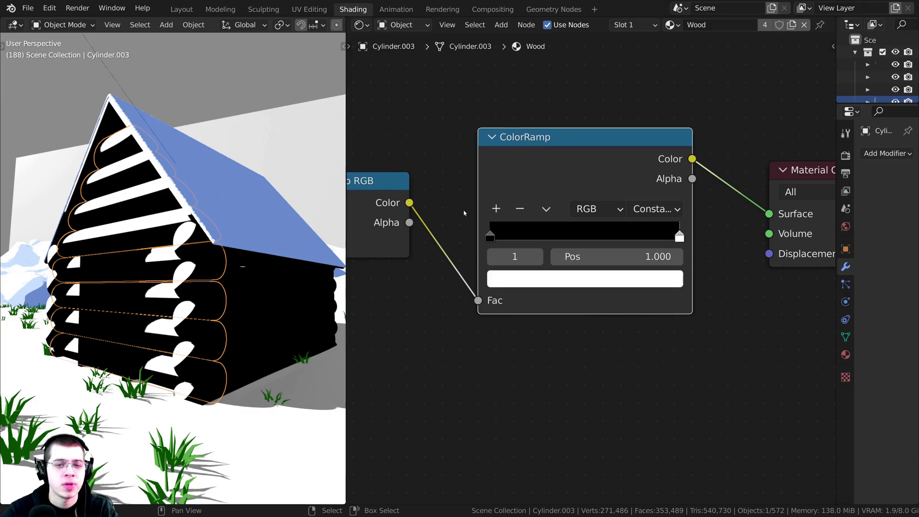
left_click(574, 282)
left_click(550, 108)
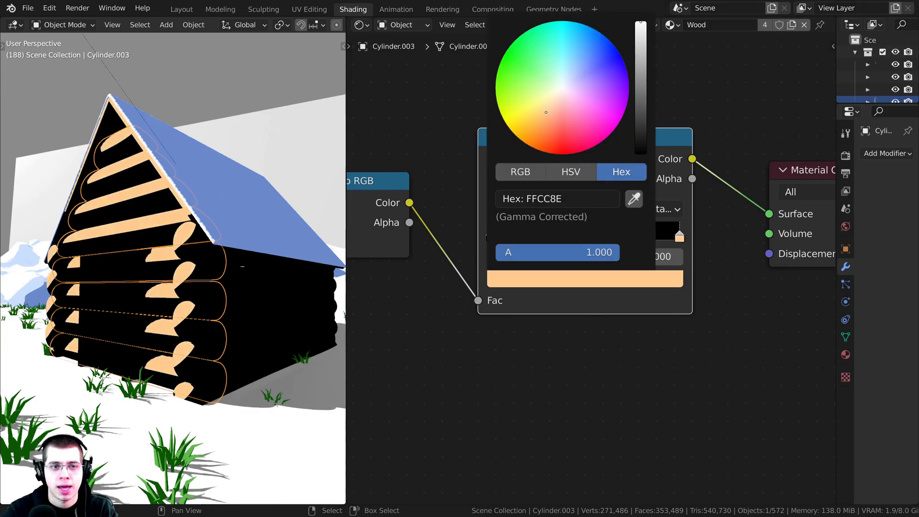
left_click(557, 103)
left_click(640, 43)
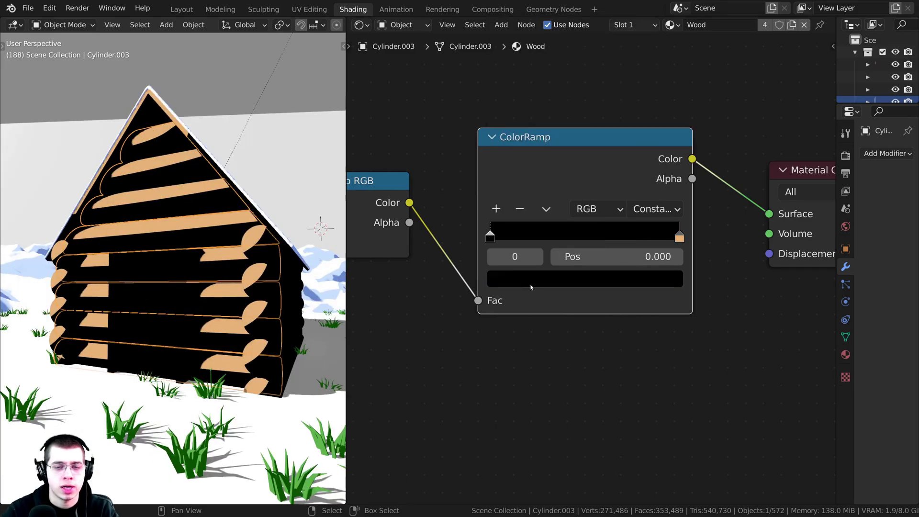
- Recolor the Wood ColorRamp's black stop to dark brown 301F14 and deepen the light stop to a medium orange-brown
left_click(529, 283)
left_click(640, 103)
left_click_drag(561, 98, 544, 127)
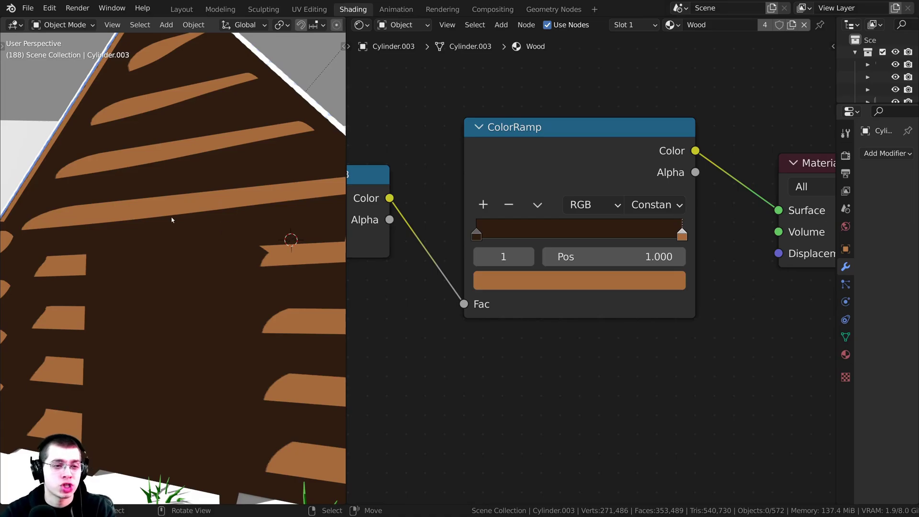
- Add a middle stop to the Wood ColorRamp at position 0.233 and color it medium brown 65412A
left_click(523, 230, "ctrl")
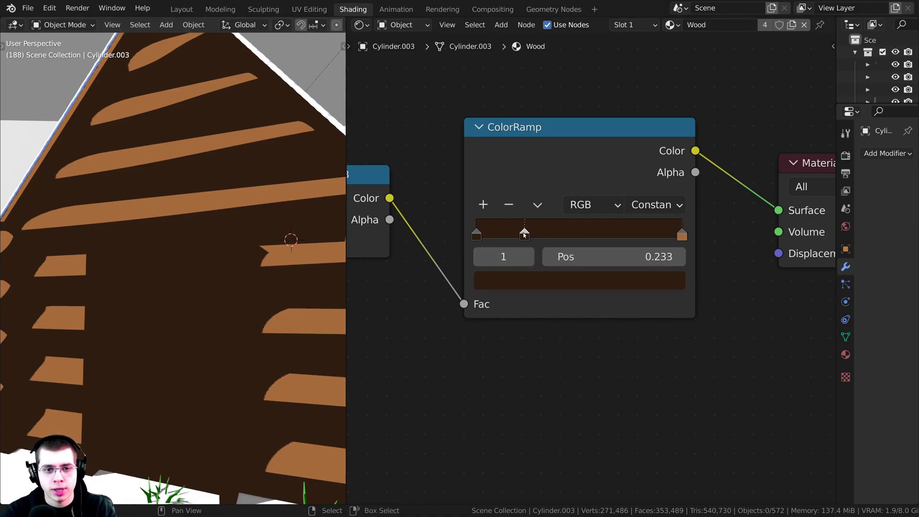
left_click(541, 283)
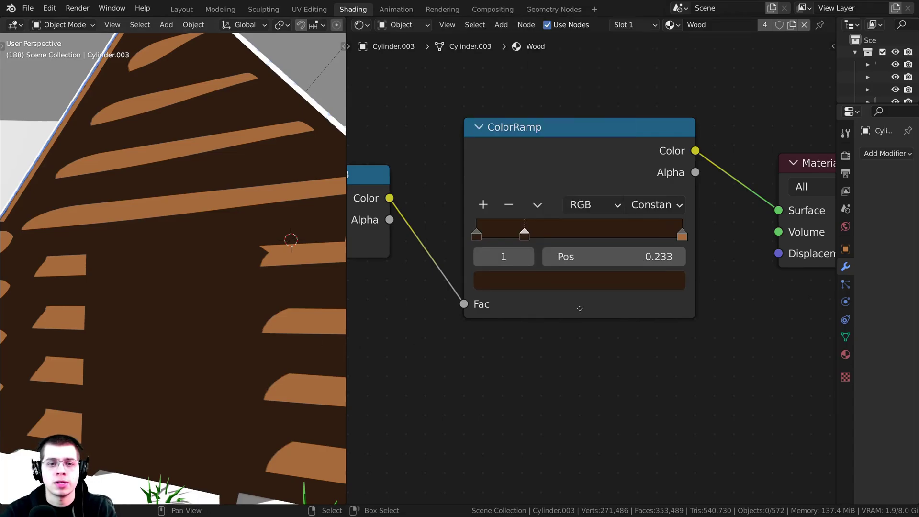
middle_click_drag(578, 308, 554, 405)
left_click(563, 285)
left_click(574, 378)
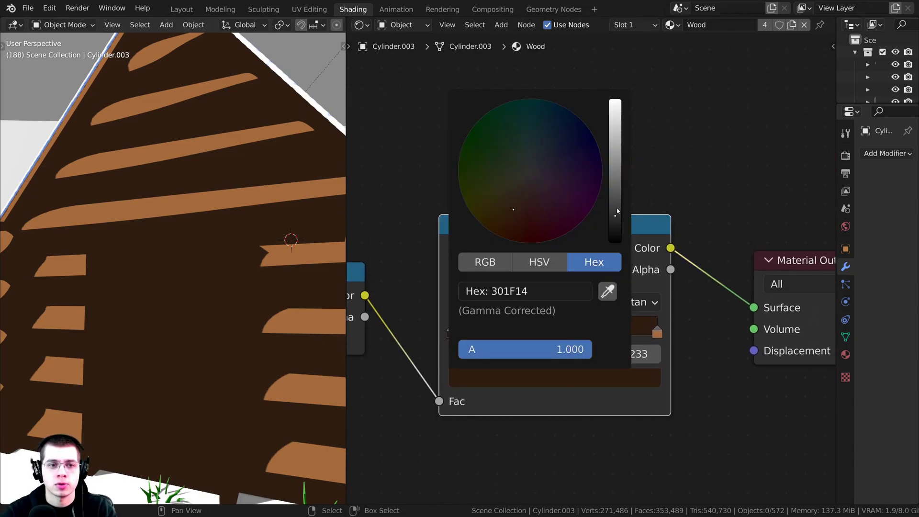
left_click_drag(617, 211, 615, 190)
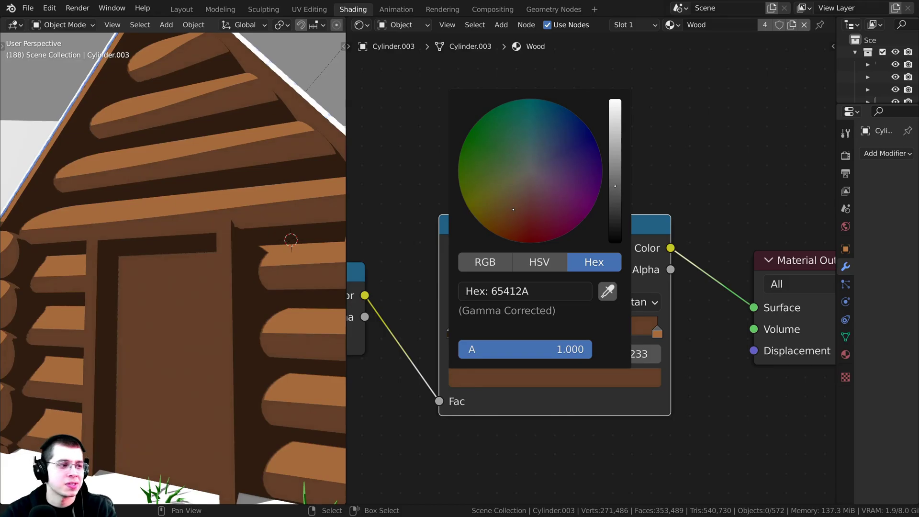
- Save the file and check the three-tone wood shading on the front of the cabin
key("ctrl+s")
scroll(178, 336, "down", 4)
middle_click_drag(179, 336, 263, 331)
scroll(263, 331, "up", 5)
scroll(251, 328, "down", 3)
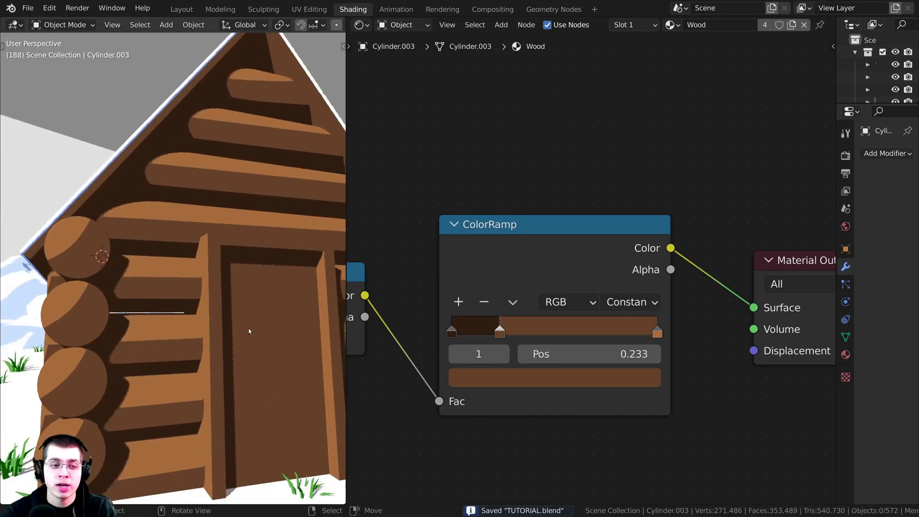
scroll(176, 271, "up", 3)
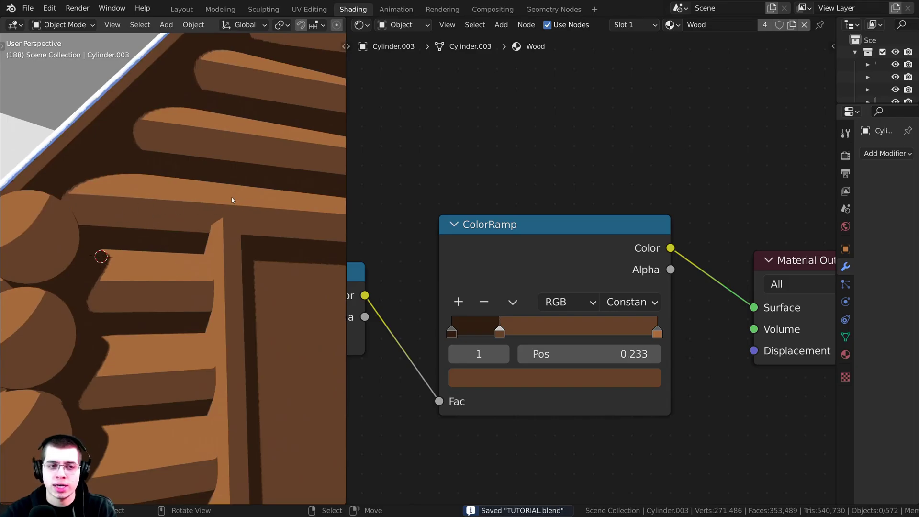
scroll(199, 210, "down", 5)
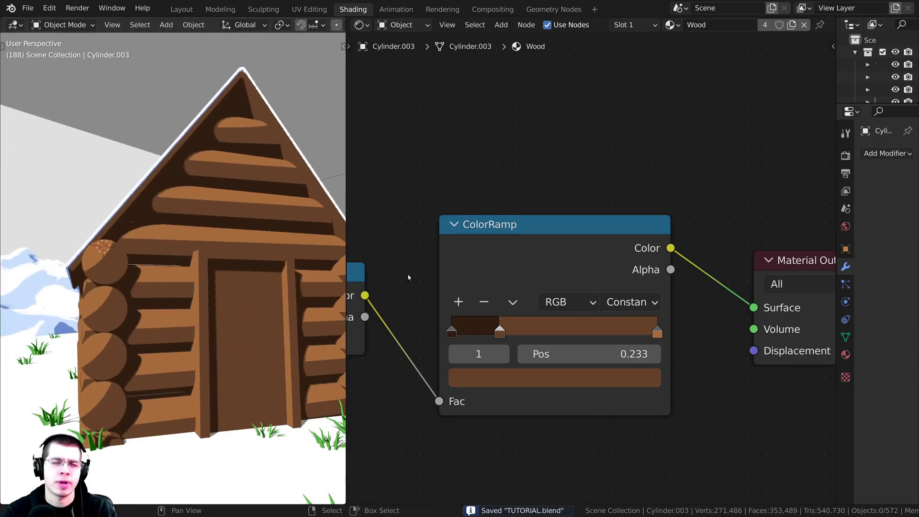
- Add a Noise Texture node in front of the Wood material's Principled BSDF
scroll(419, 274, "down", 6)
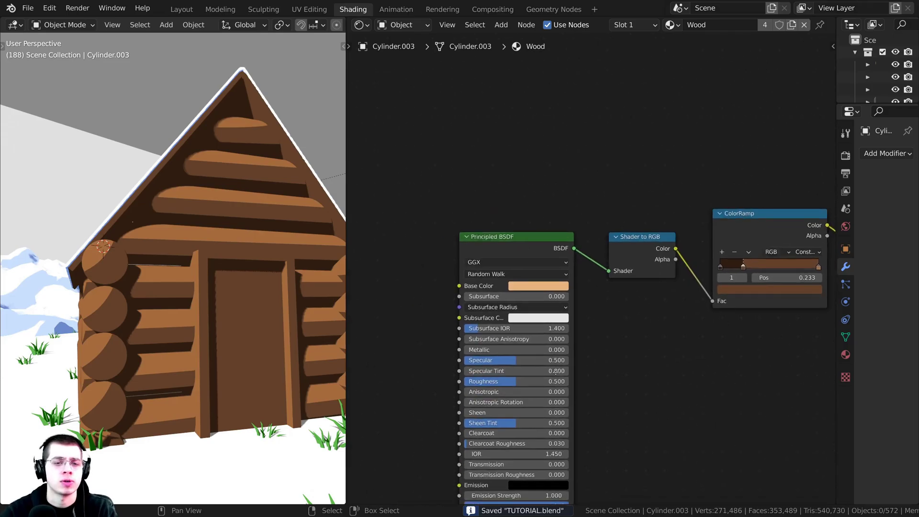
middle_click_drag(556, 371, 724, 271)
scroll(574, 264, "up", 1)
key("shift+a")
left_click(481, 206)
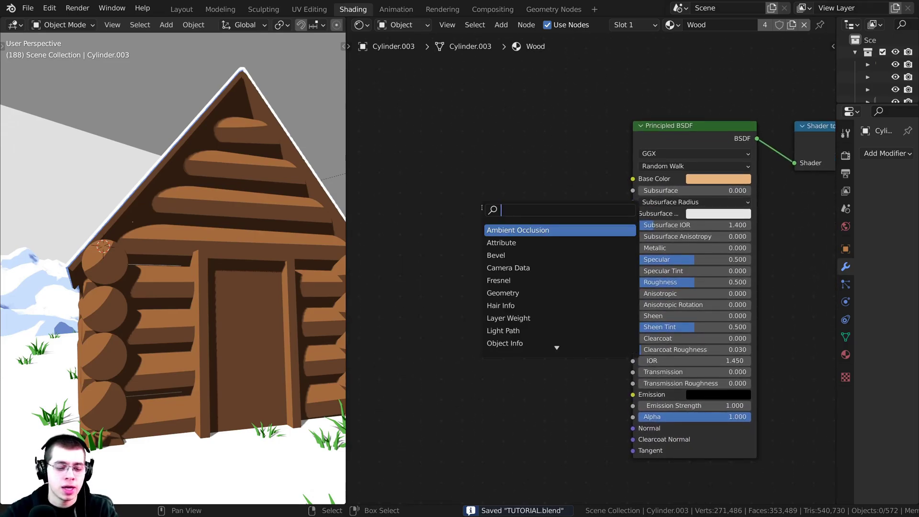
type("noi")
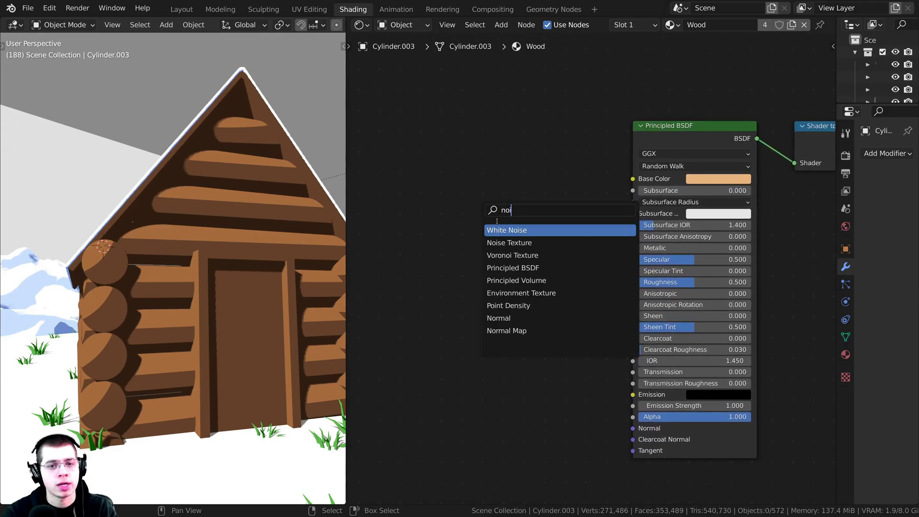
left_click(509, 243)
left_click(466, 197)
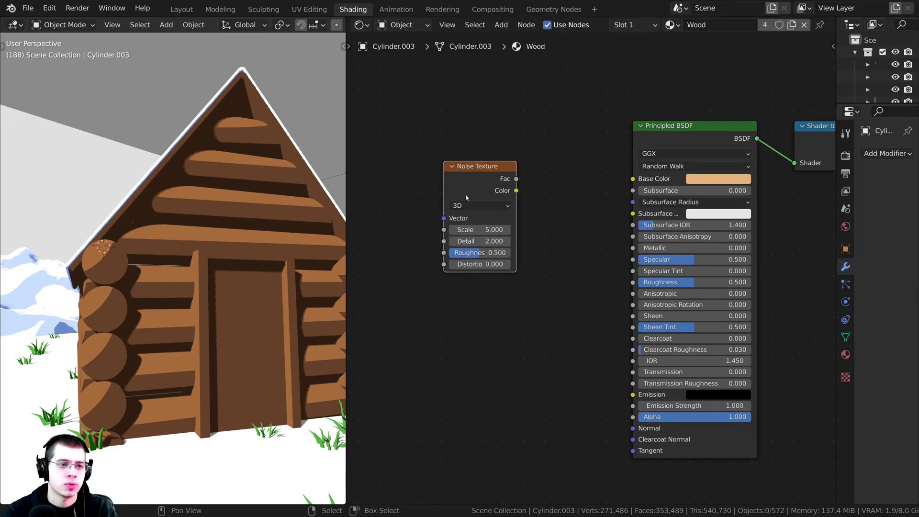
- Add Texture Coordinate and Mapping nodes feeding the Noise Texture's Vector input
left_click_drag(474, 188, 459, 202)
scroll(539, 211, "down", 1)
middle_click_drag(460, 201, 592, 202)
key("ctrl+t")
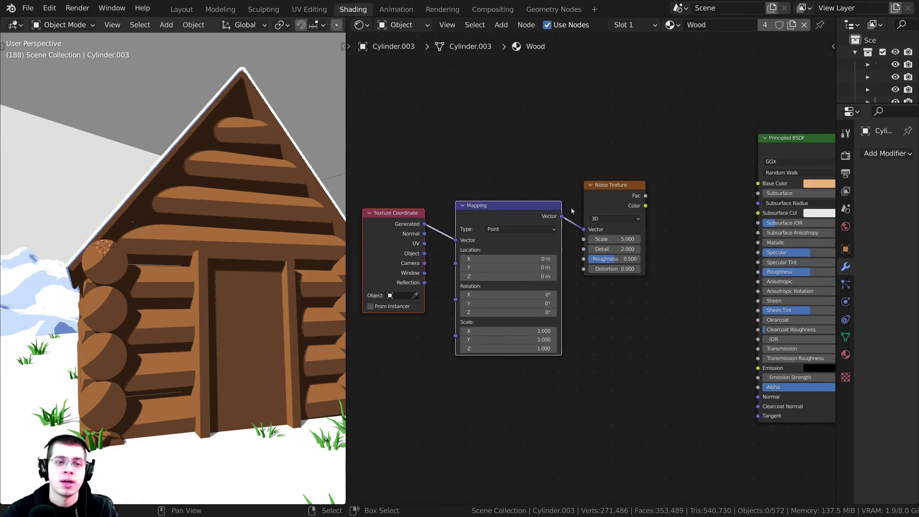
- Drive the Mapping node's Vector with the Texture Coordinate's Object output in place of Generated
scroll(511, 246, "up", 3)
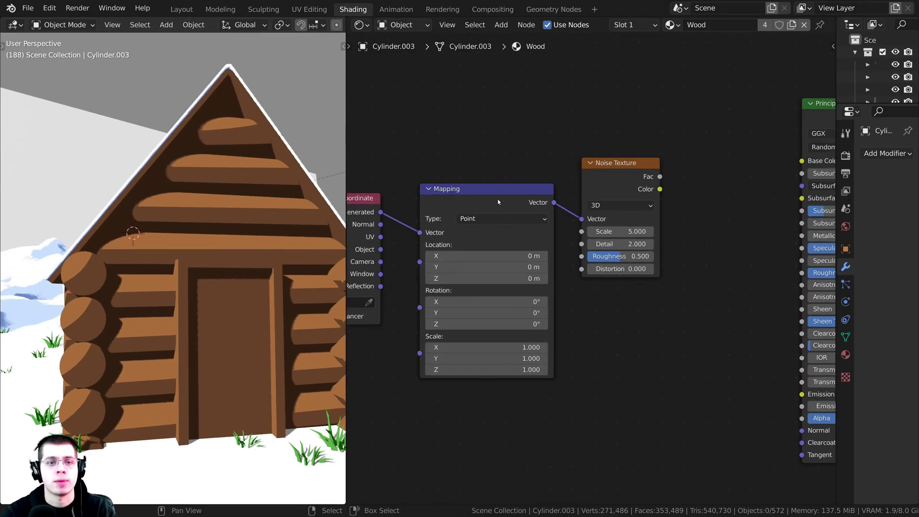
left_click_drag(456, 230, 451, 196)
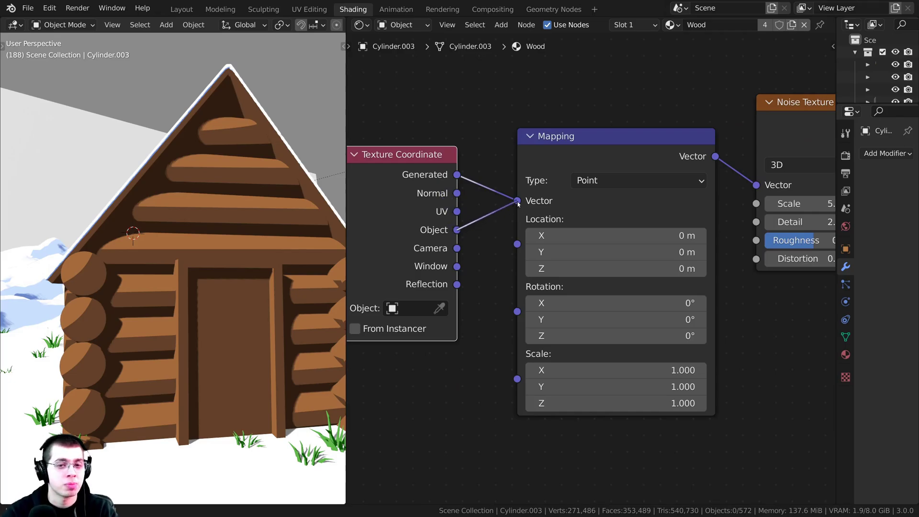
left_click_drag(517, 201, 517, 201)
left_click_drag(443, 209, 443, 196)
middle_click_drag(786, 121, 663, 187)
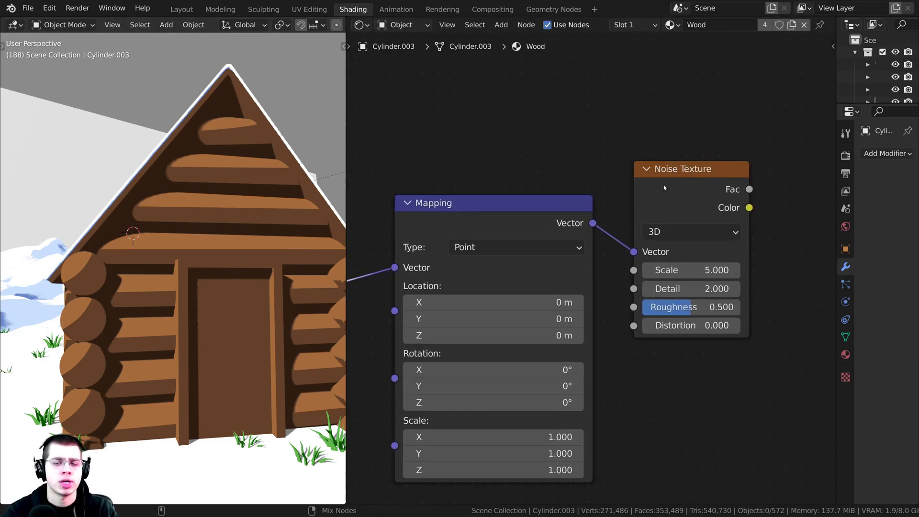
- Preview the Noise Texture's Fac output directly on the cabin through a Viewer node
scroll(663, 187, "down", 2)
left_click_drag(656, 220, 651, 227)
middle_click_drag(645, 230, 549, 241)
scroll(617, 242, "up", 3)
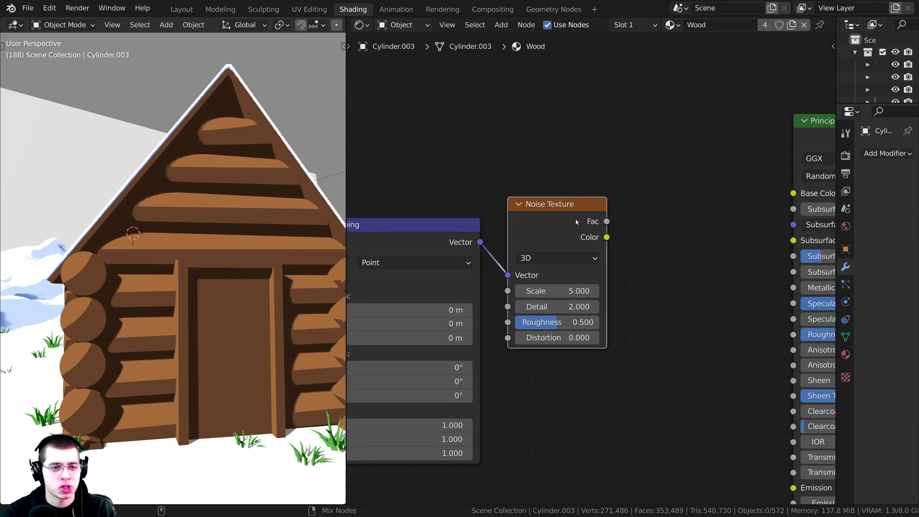
left_click(576, 221, "ctrl+shift")
scroll(214, 243, "up", 4)
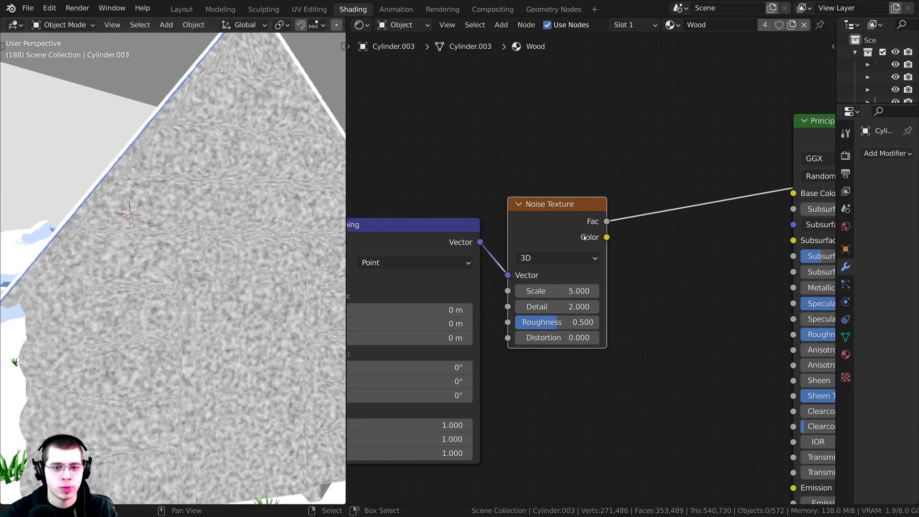
- Set the Noise Texture's Detail to 15 and its Scale to 1
scroll(584, 238, "up", 2)
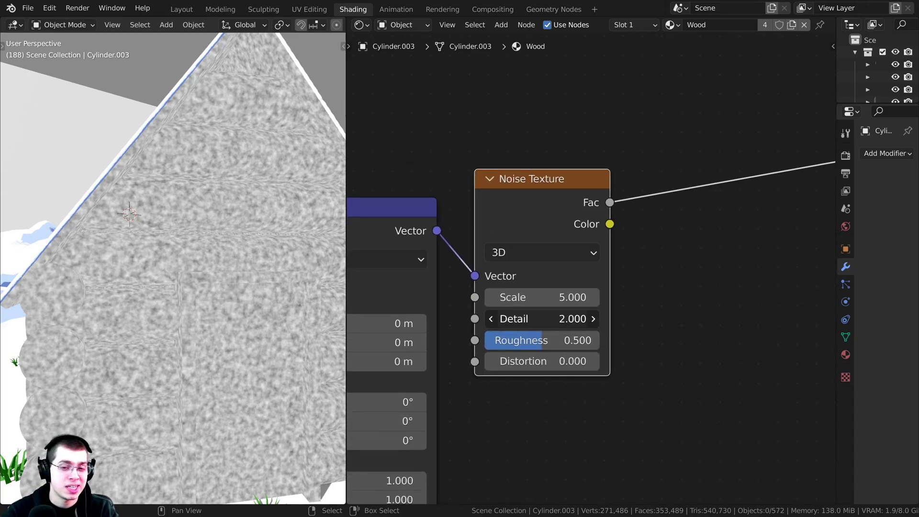
middle_click_drag(161, 294, 179, 283)
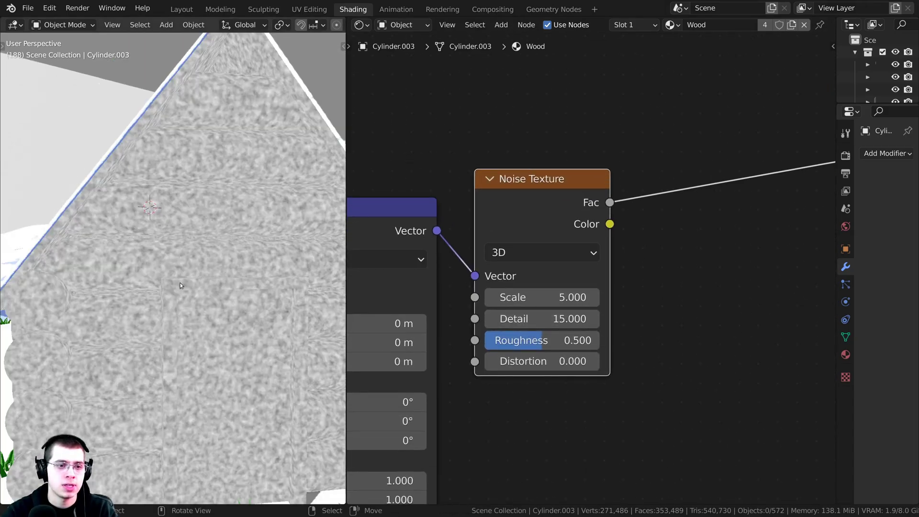
left_click_drag(554, 297, 509, 298)
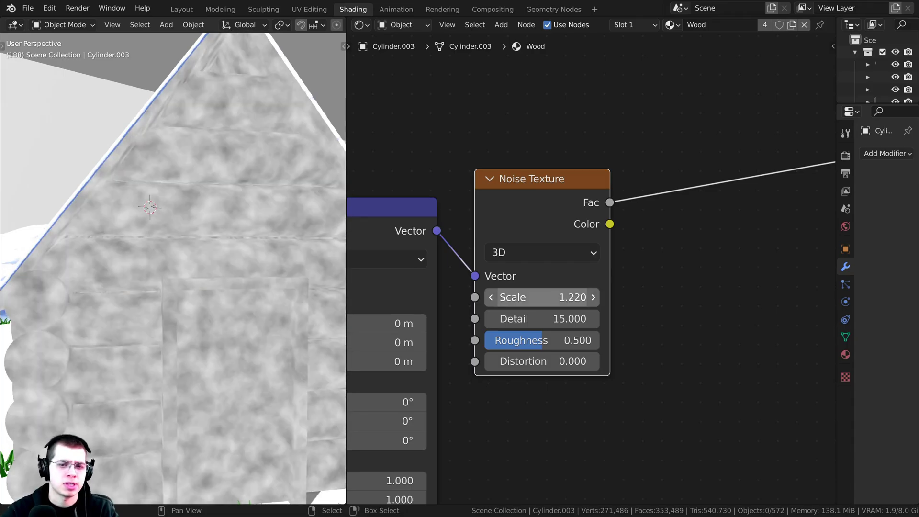
left_click(509, 297)
type("1")
key("Return")
- Connect the Noise Texture's Fac output to the Principled BSDF's Base Color
scroll(525, 308, "down", 7)
middle_click_drag(481, 327, 397, 297)
left_click_drag(492, 216, 641, 193)
- Switch the Viewer preview to the ColorRamp's output and check the noise-patterned toon shading on the cabin
scroll(679, 190, "down", 3)
middle_click_drag(718, 186, 425, 256)
scroll(503, 246, "up", 1)
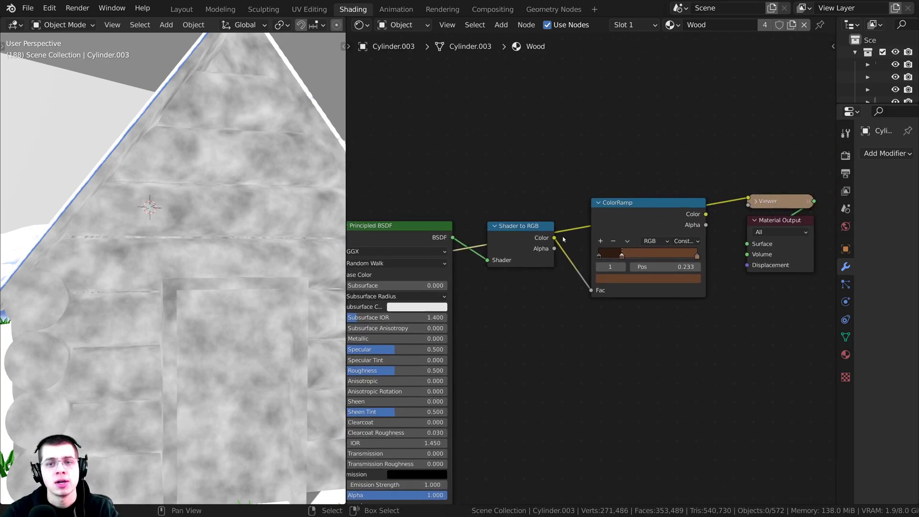
left_click(639, 217, "ctrl+shift")
mouse_move(168, 245)
middle_mouse_down()
mouse_move(134, 266)
mouse_move(107, 308)
mouse_move(134, 310)
mouse_move(96, 315)
mouse_move(403, 328)
middle_mouse_up()
scroll(175, 249, "down", 2)
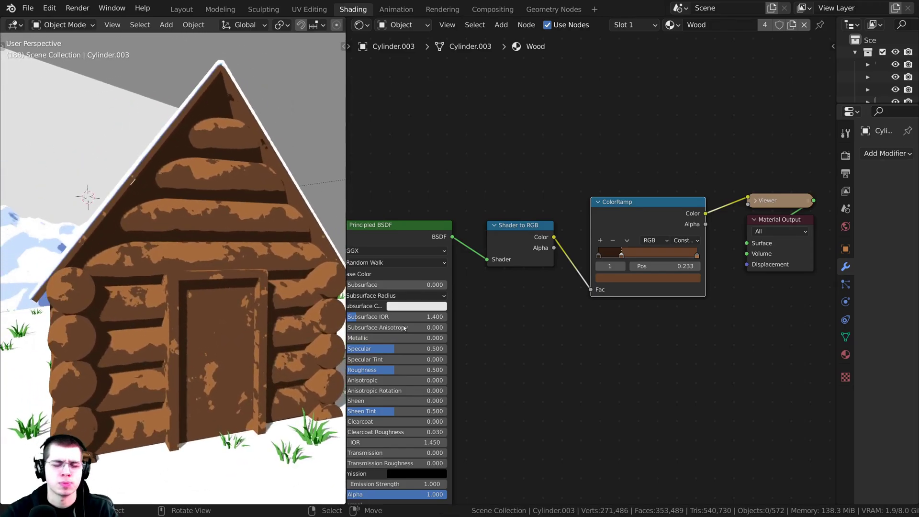
scroll(455, 315, "down", 1)
scroll(205, 314, "up", 5)
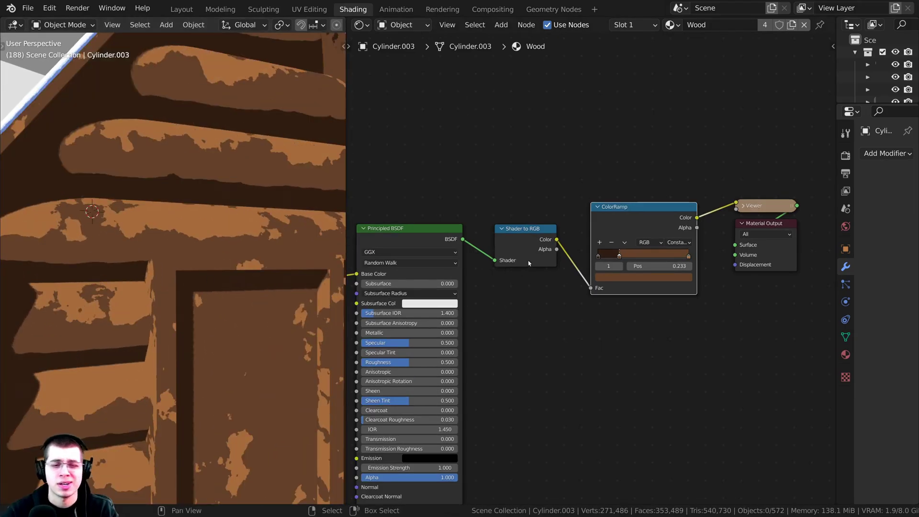
- Stretch the noise into wood grain along the logs by setting the Mapping node's Y scale to 26.5
middle_click_drag(529, 264, 702, 203)
scroll(158, 297, "down", 2)
middle_click_drag(385, 294, 548, 264)
scroll(478, 307, "up", 1)
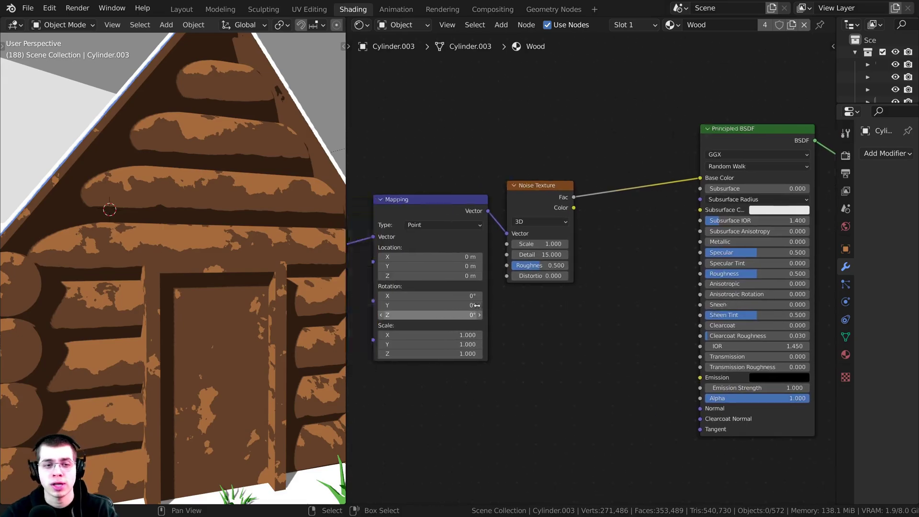
scroll(478, 301, "up", 4)
scroll(156, 311, "down", 4)
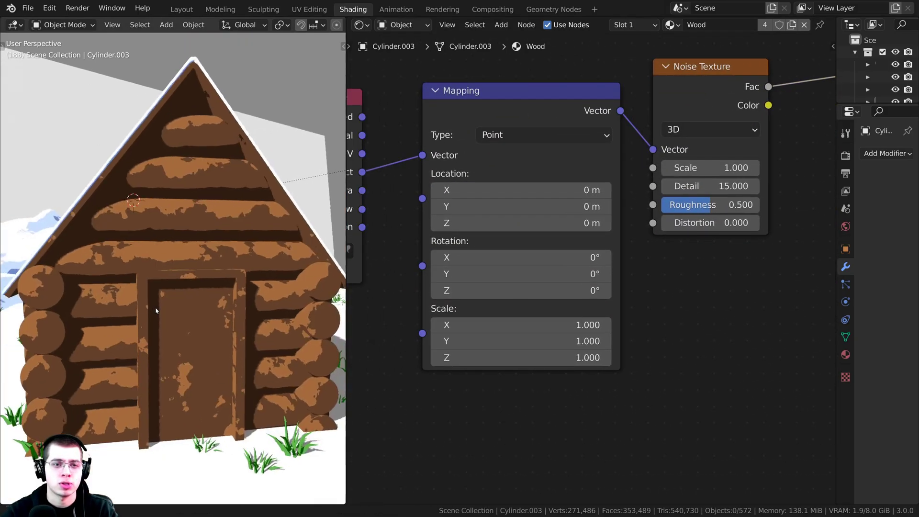
middle_click_drag(470, 176, 458, 197)
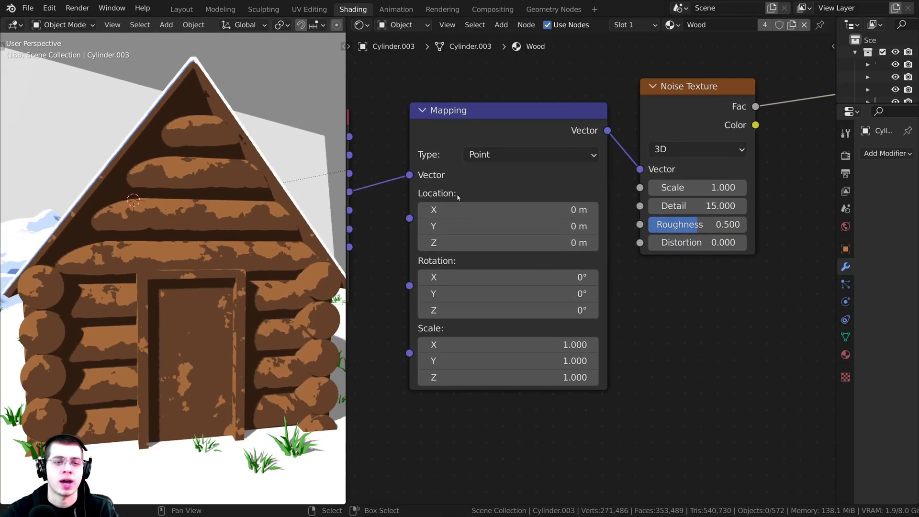
scroll(457, 196, "down", 2)
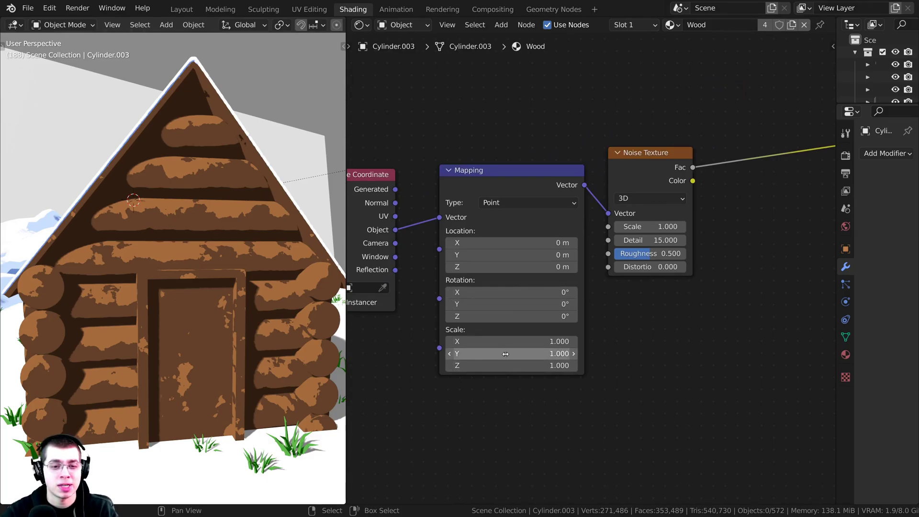
left_click_drag(505, 354, 638, 354)
scroll(261, 296, "up", 6)
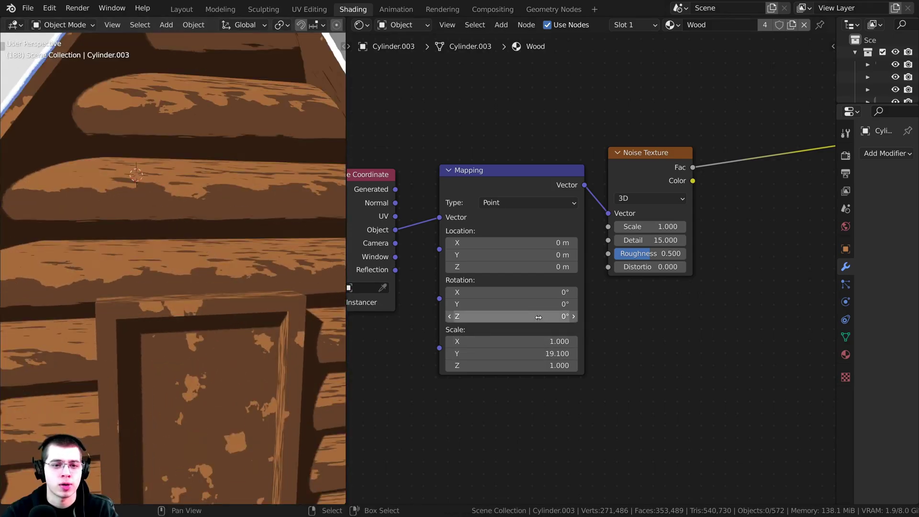
left_click_drag(529, 353, 564, 353)
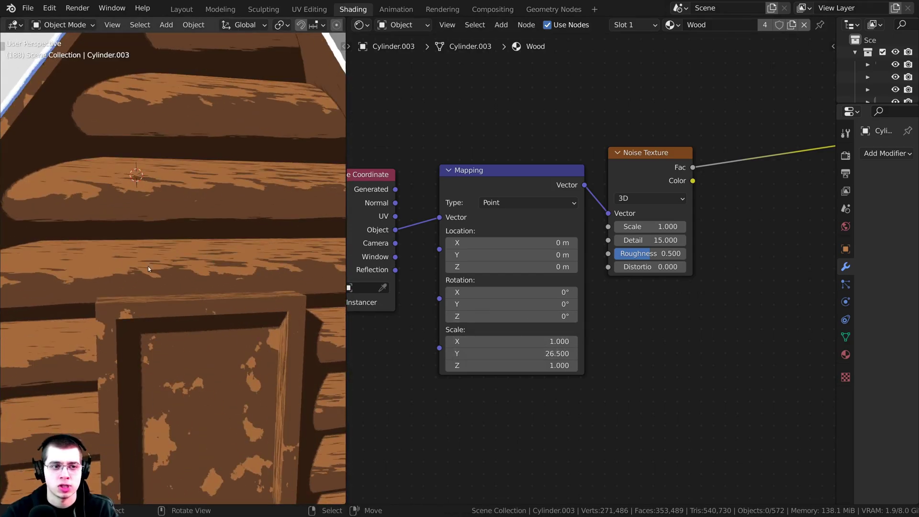
- Select a log object of the cabin and examine the grain direction on the side-wall logs
middle_click_drag(234, 260, 225, 256)
scroll(126, 276, "down", 6)
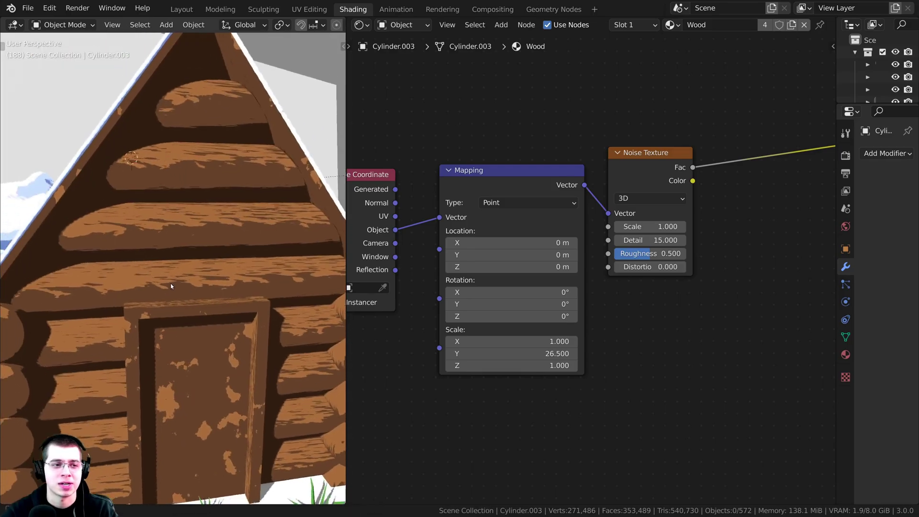
left_click(81, 283)
middle_click_drag(82, 283, 134, 272)
scroll(131, 271, "up", 4)
scroll(208, 271, "down", 3)
middle_click_drag(198, 270, 205, 273)
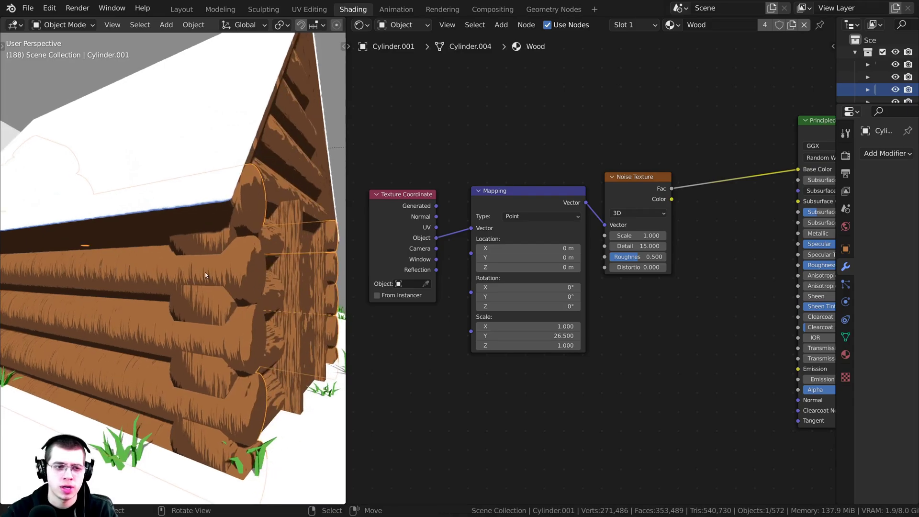
scroll(234, 267, "down", 4)
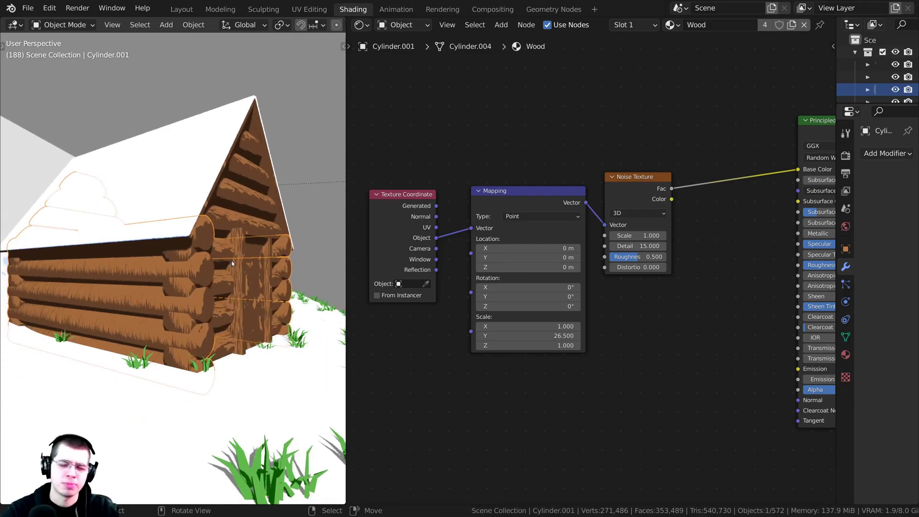
scroll(285, 252, "up", 4)
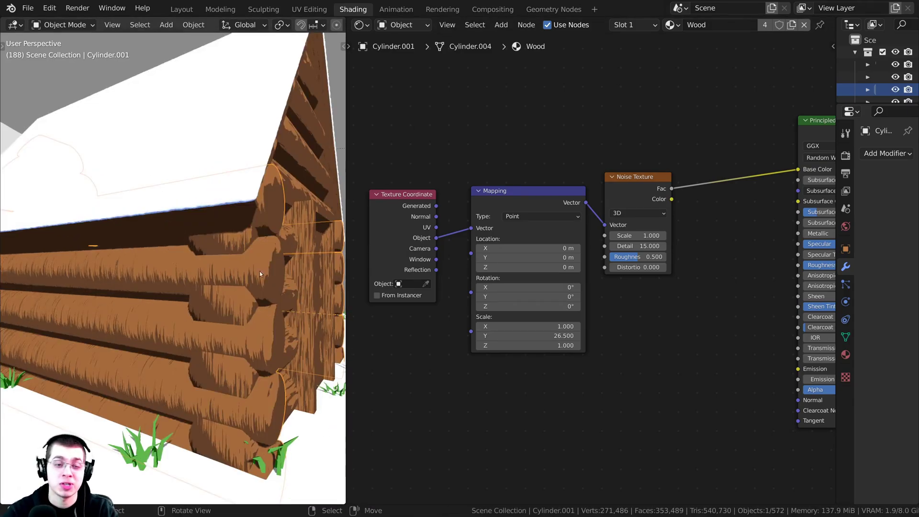
scroll(591, 270, "down", 2)
scroll(253, 246, "down", 2)
middle_click_drag(168, 254, 177, 256)
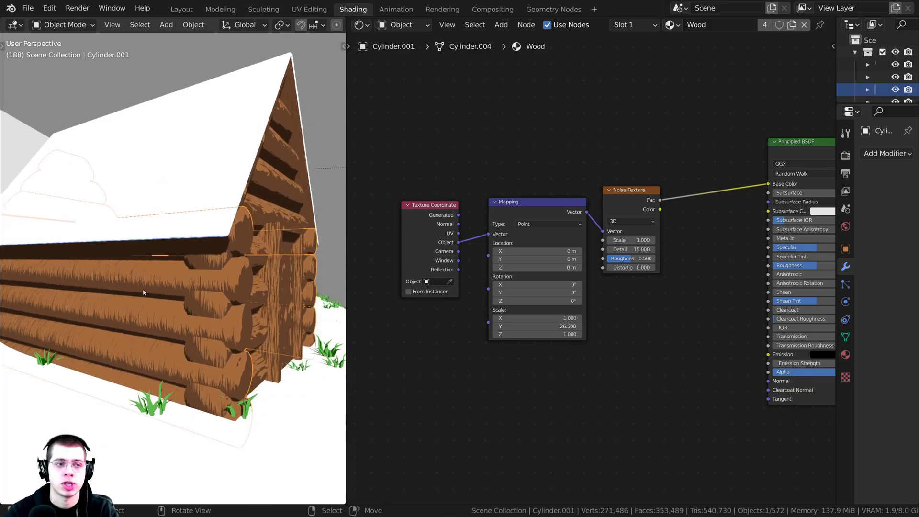
- Give the side-wall logs their own copy of the Wood material named "Wood 2" and set its Mapping Z rotation to 90°
left_click(791, 25)
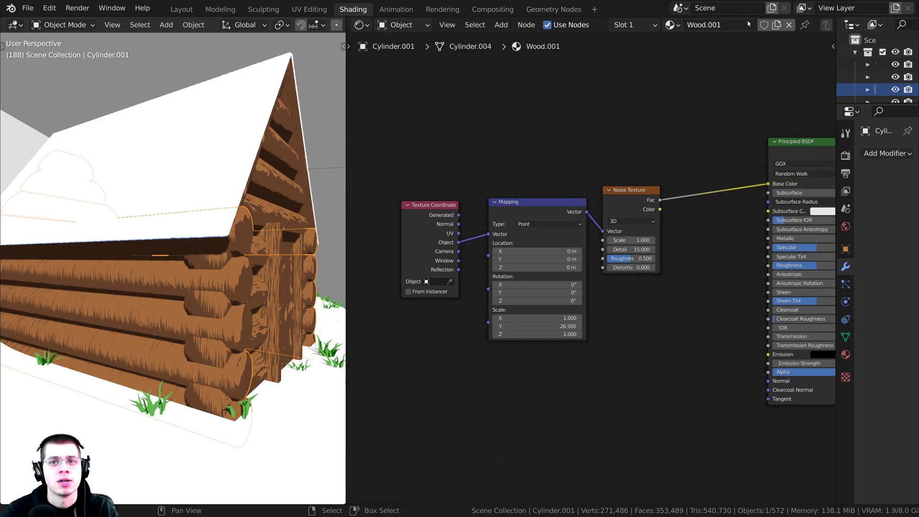
left_click_drag(742, 23, 710, 25)
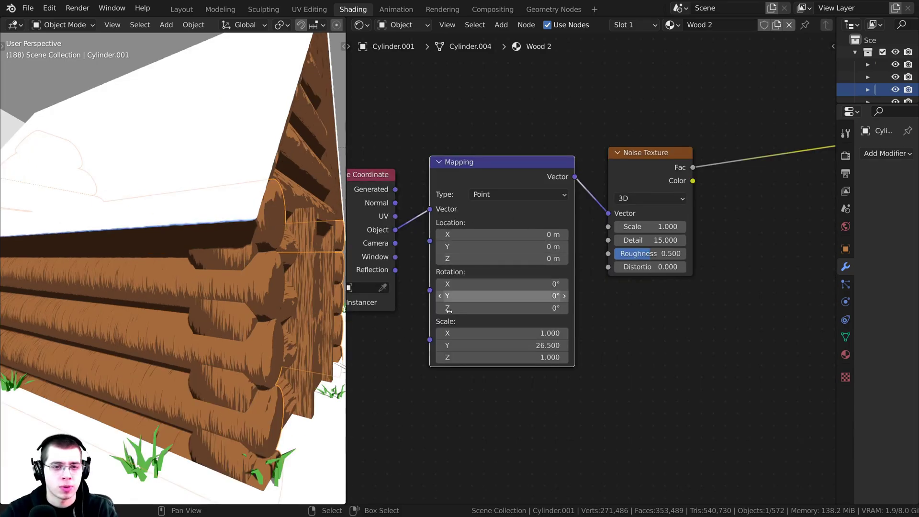
scroll(497, 296, "up", 2)
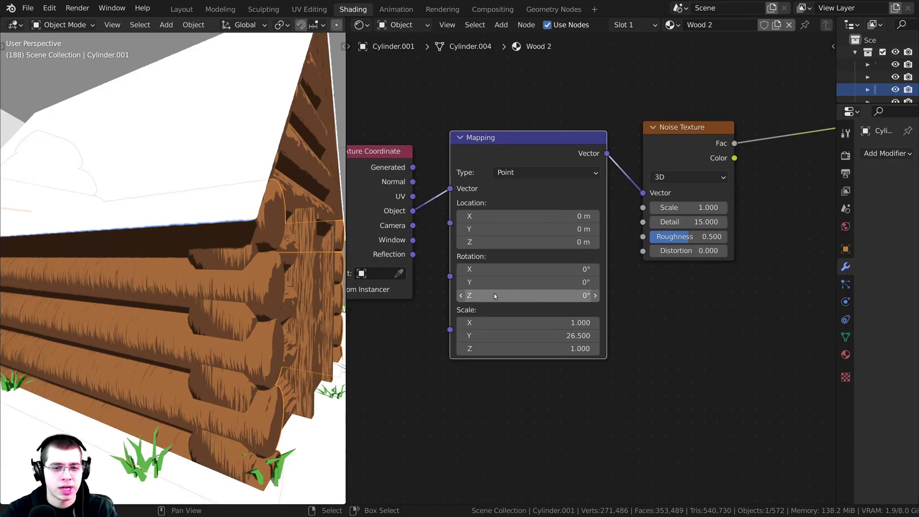
left_click(512, 294)
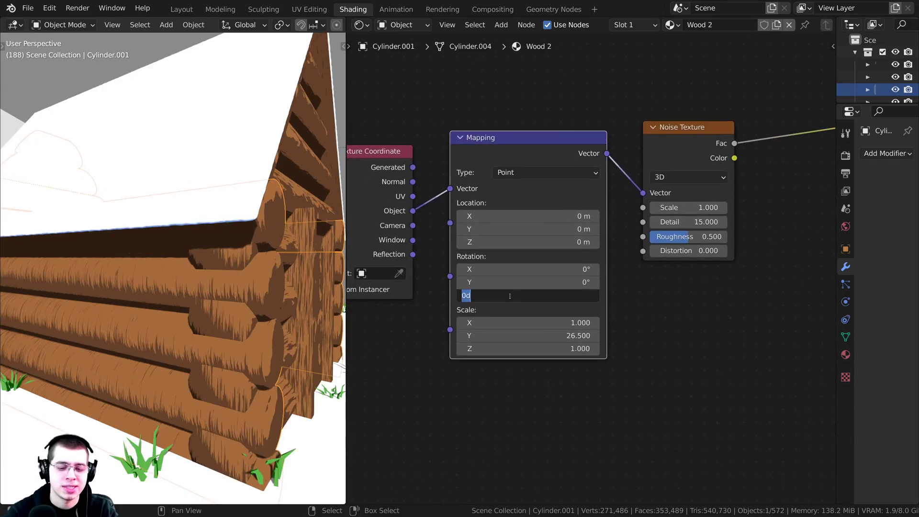
type("90")
key("Return")
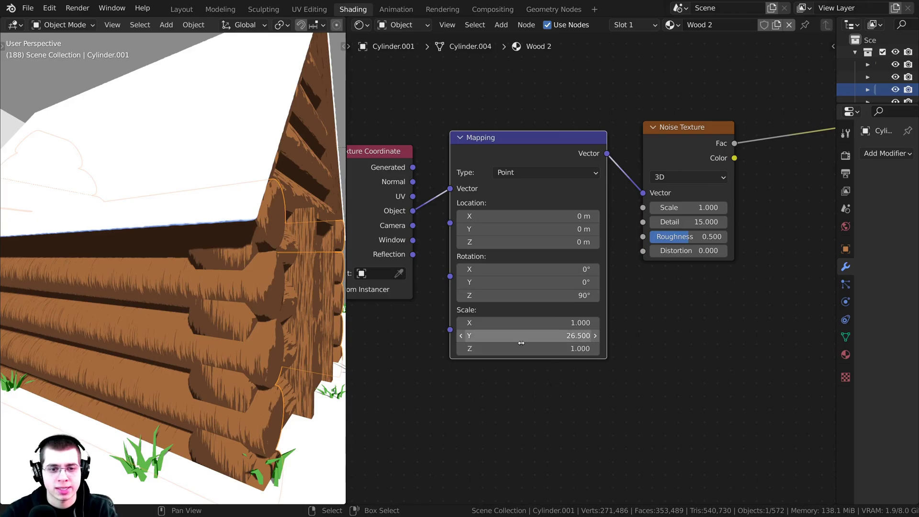
- Run the grain lengthwise along the side-wall logs by setting the Mapping scale to -0.7 in Y and 7.1 in Z
left_click_drag(521, 342, 478, 342)
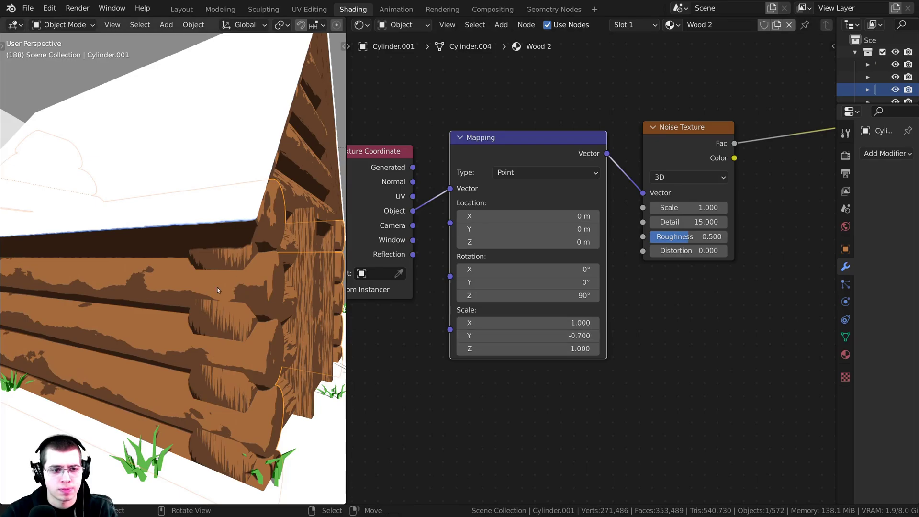
scroll(536, 349, "up", 1)
middle_click_drag(547, 335, 543, 317)
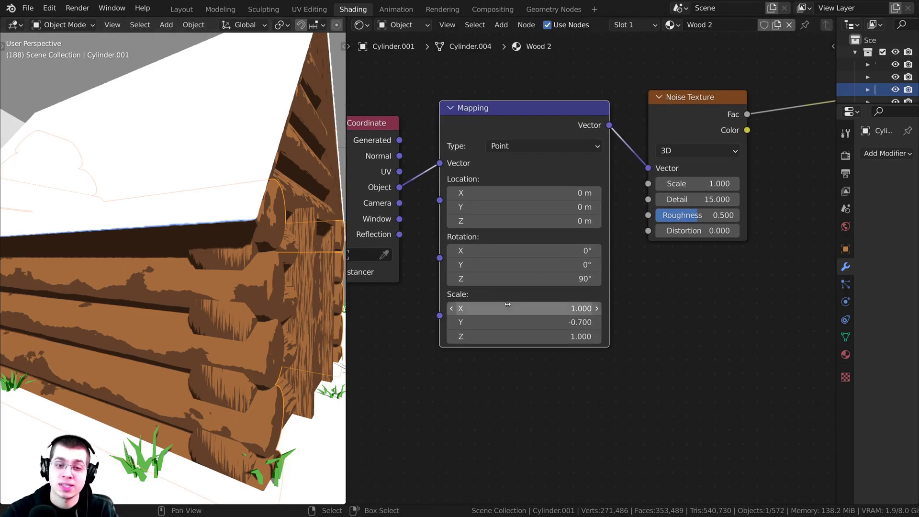
left_click_drag(536, 336, 583, 336)
scroll(275, 331, "down", 3)
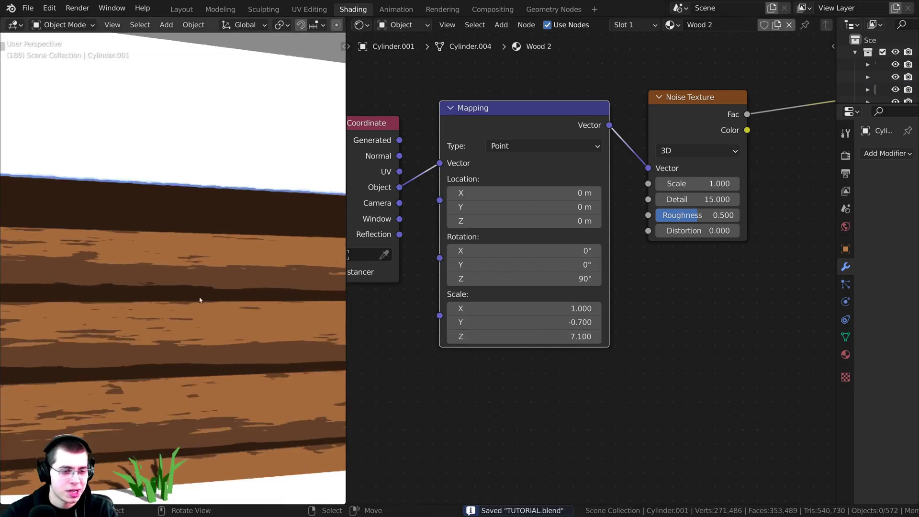
scroll(167, 302, "up", 3)
scroll(124, 302, "down", 5)
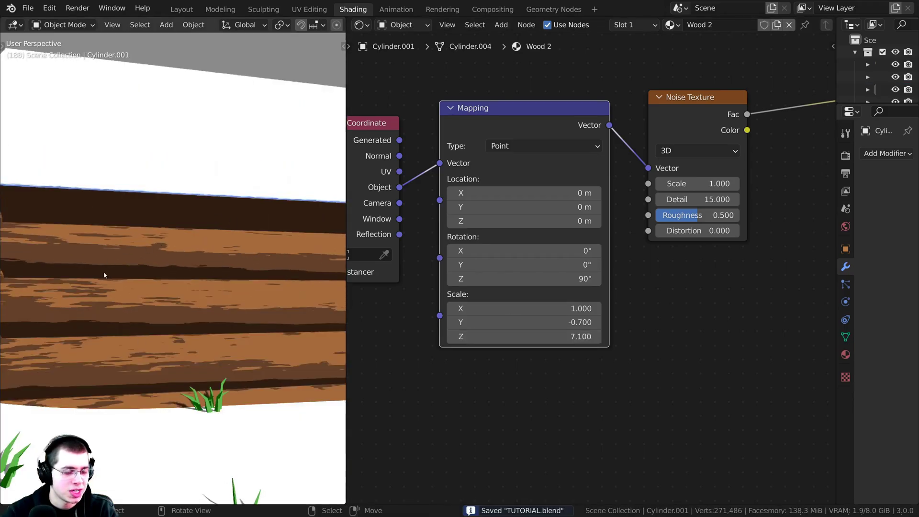
middle_click_drag(105, 274, 98, 274)
- Select the cabin door and give it its own copy of the Wood material, named "Door"
middle_click_drag(271, 247, 179, 283)
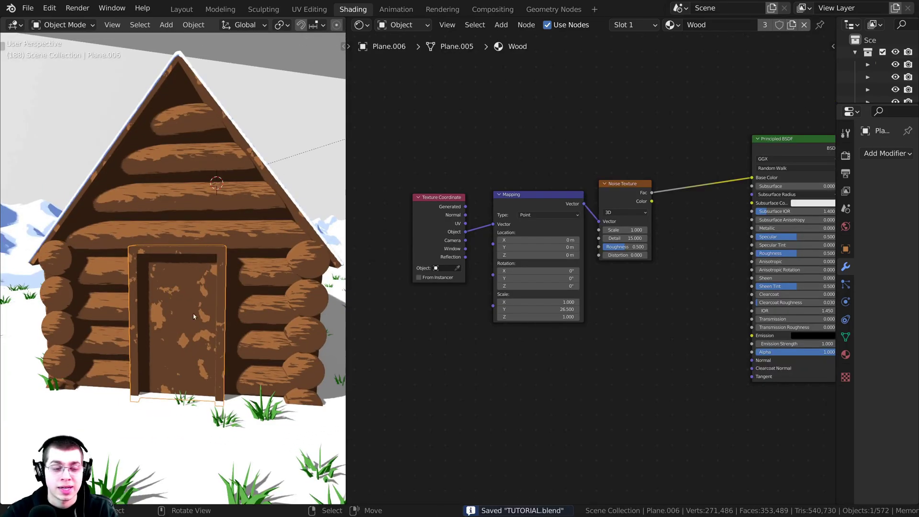
scroll(234, 247, "up", 4)
scroll(115, 308, "down", 2)
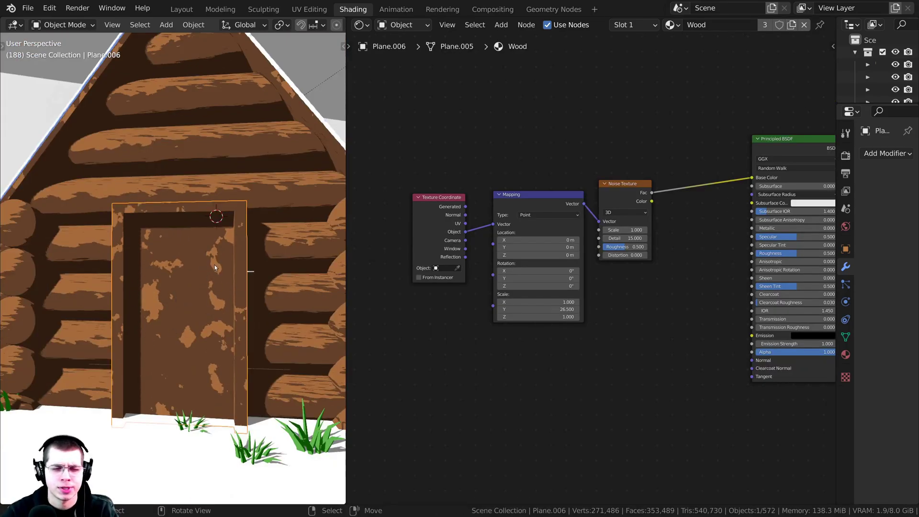
left_click(218, 169)
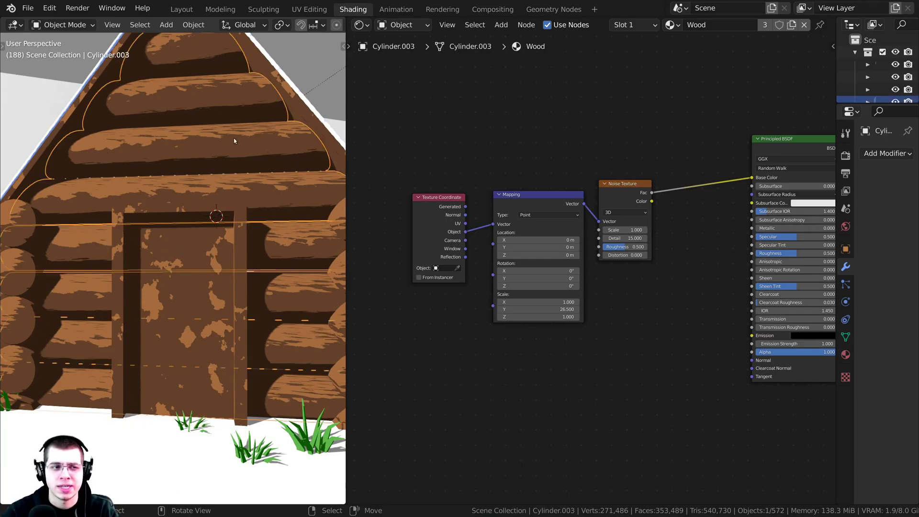
left_click(185, 266)
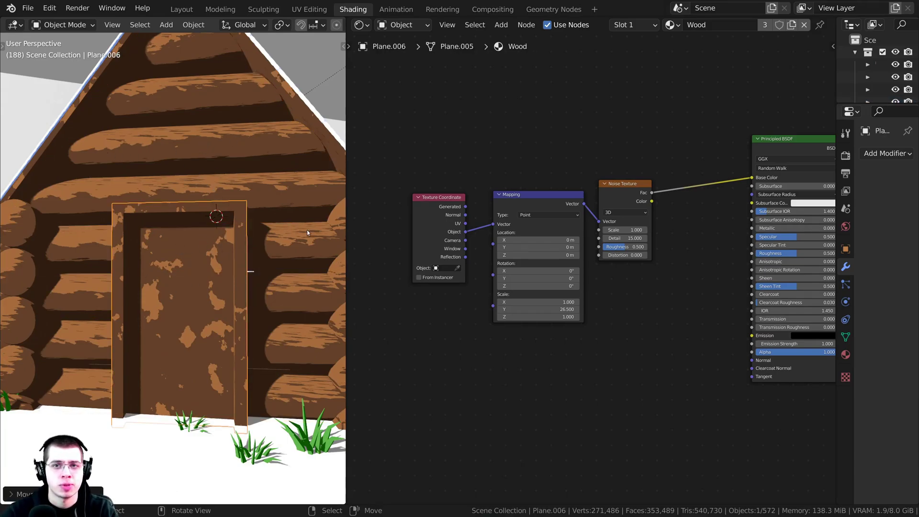
middle_click_drag(706, 49, 669, 68)
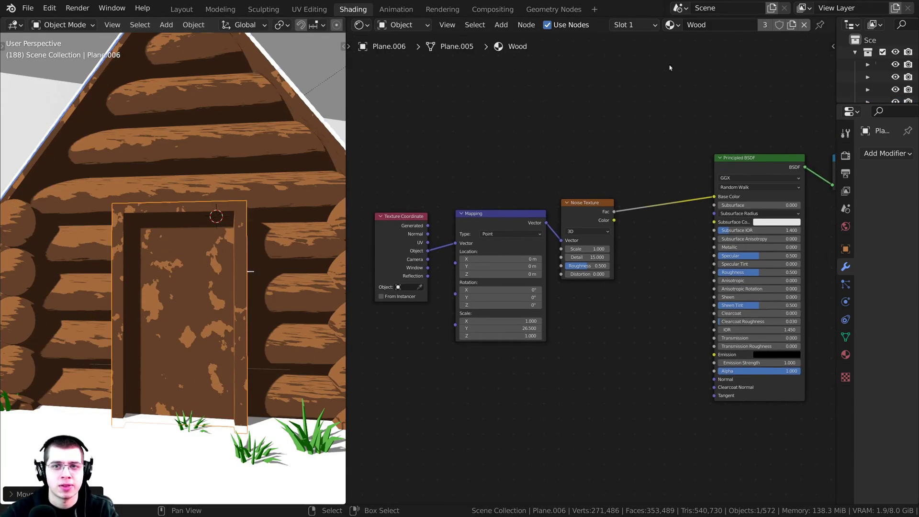
left_click(790, 25)
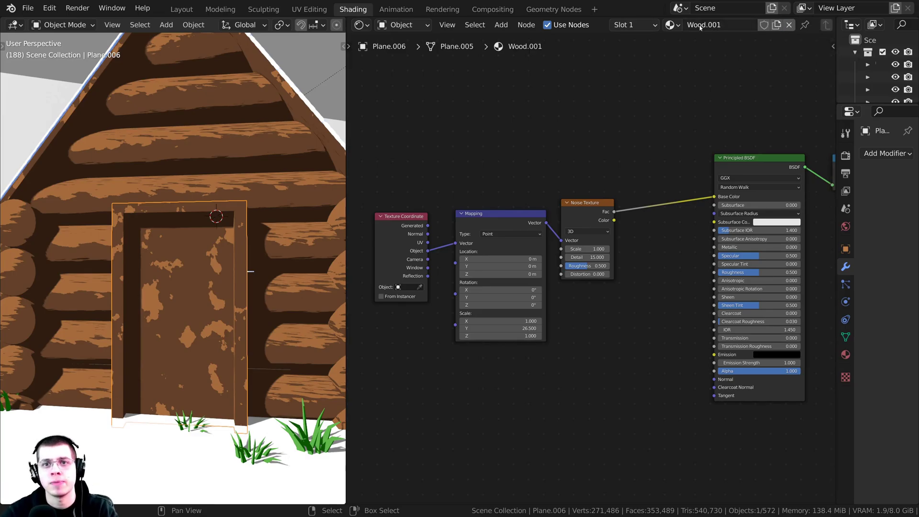
left_click(712, 27)
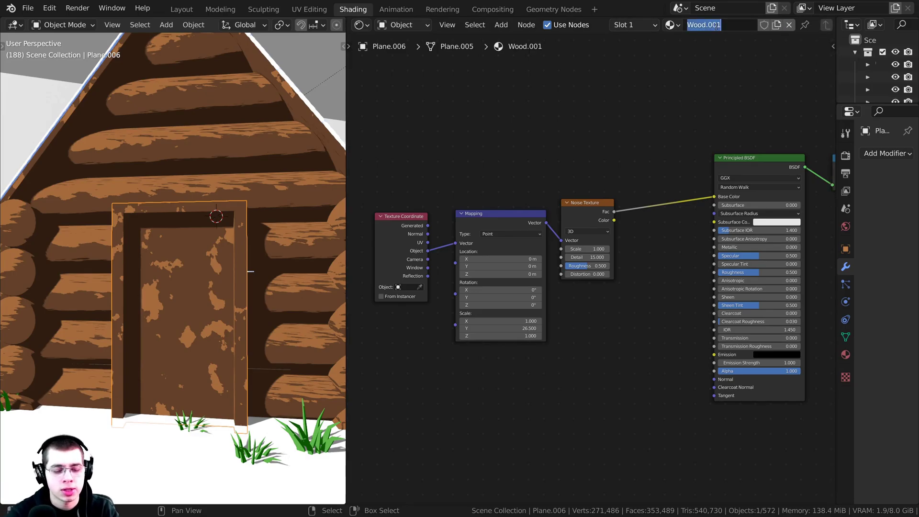
scroll(612, 211, "up", 3)
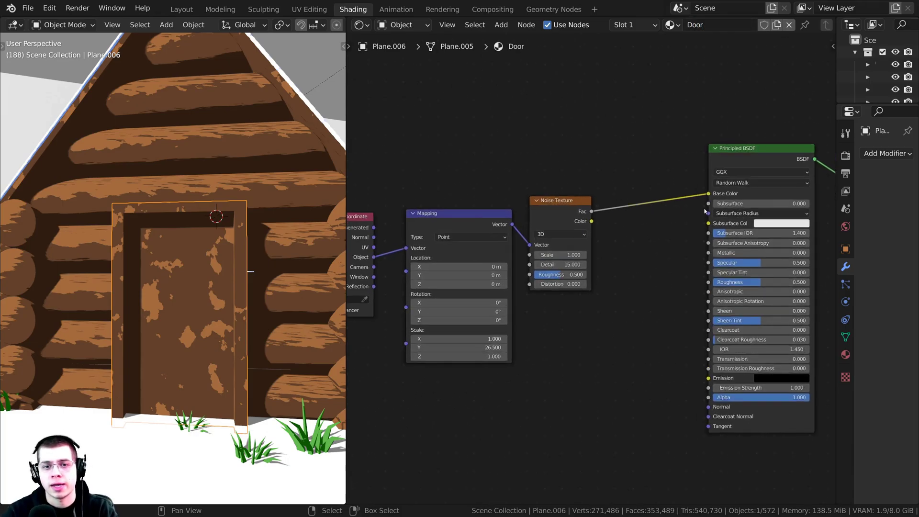
left_click_drag(675, 212, 598, 173)
middle_click_drag(821, 176, 617, 206)
scroll(653, 171, "down", 1)
scroll(617, 205, "down", 6)
scroll(596, 210, "down", 1)
middle_click_drag(444, 230, 421, 206)
- Select the mountain range behind the cabin and give it its own copy of the Snow material, named "Mountains"
middle_click_drag(248, 287, 187, 289)
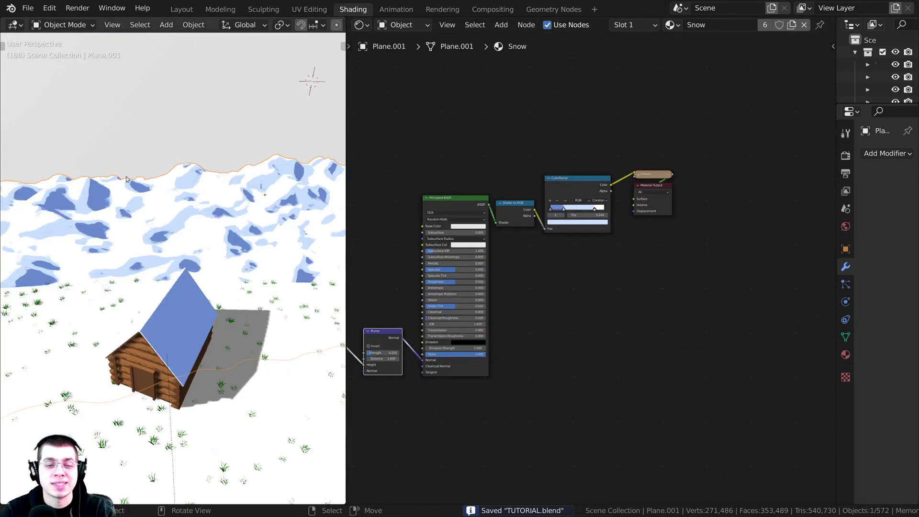
scroll(431, 220, "up", 1)
middle_click_drag(431, 220, 515, 209)
middle_click_drag(492, 180, 507, 199)
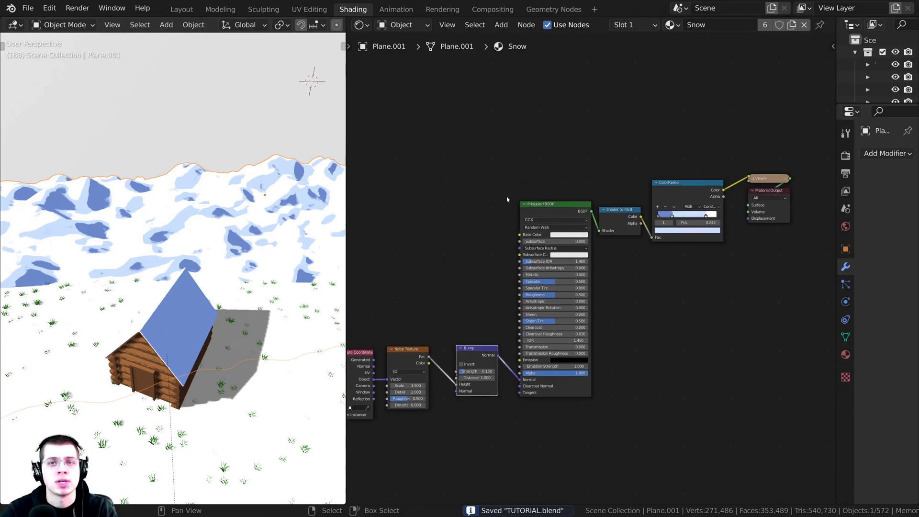
middle_click_drag(523, 140, 511, 168)
scroll(242, 188, "up", 1)
key("g")
left_click(245, 169)
middle_click_drag(245, 169, 413, 145)
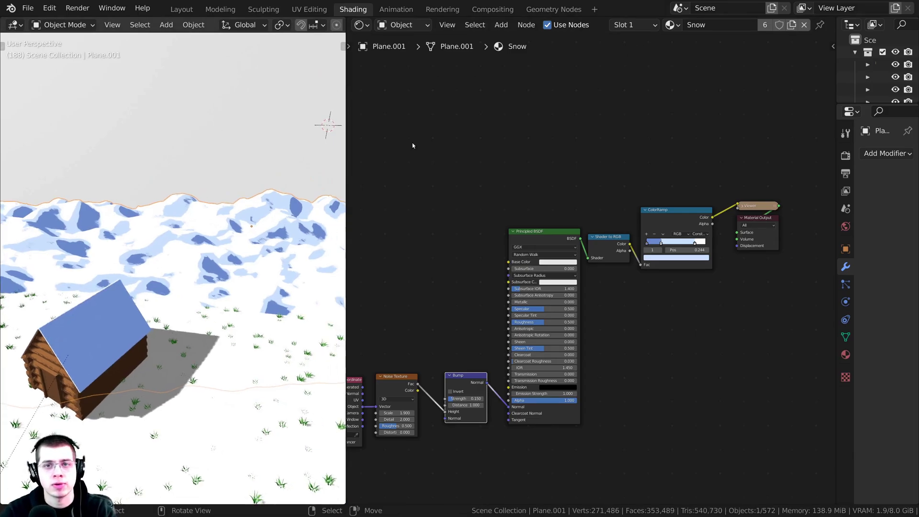
left_click(791, 27)
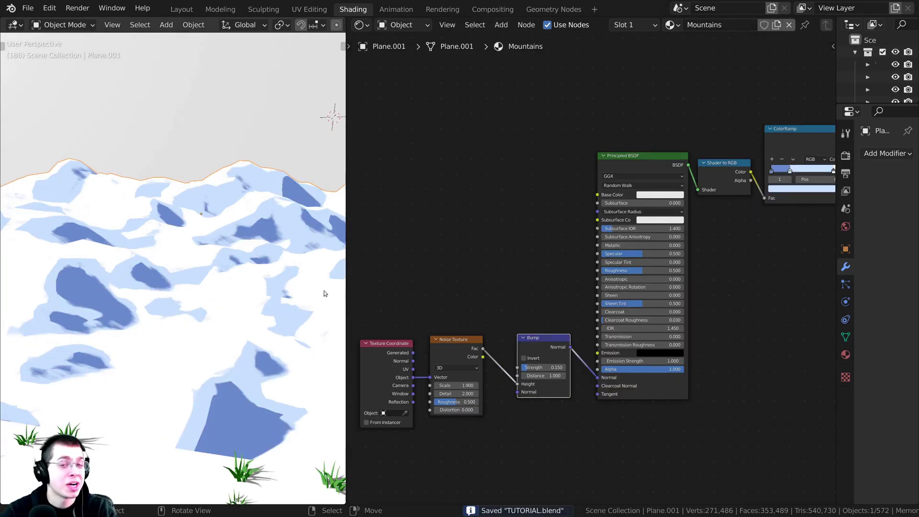
- Roughen the mountains' shading edges by raising the Noise Texture's scale to about 97
middle_click_drag(375, 332, 454, 278)
mouse_move(564, 242)
left_mouse_down()
mouse_move(540, 246)
mouse_move(569, 243)
left_mouse_up()
left_click_drag(570, 313, 622, 314)
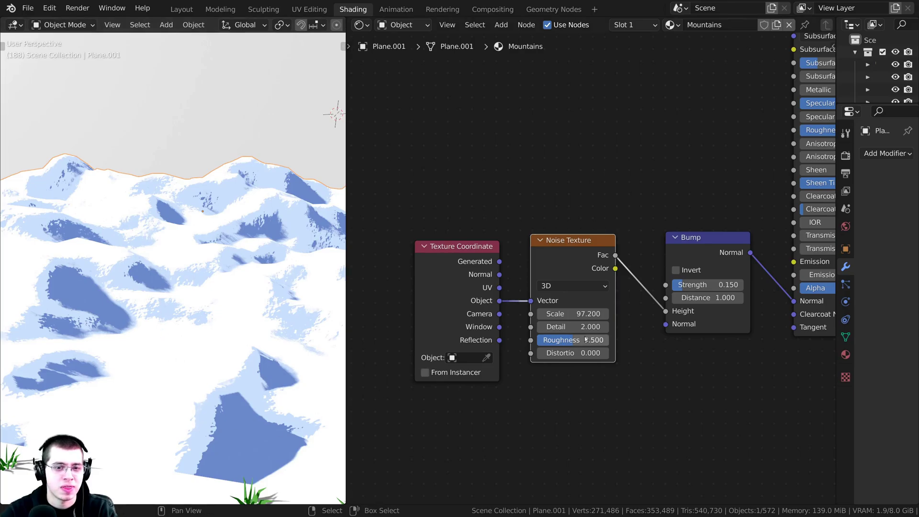
mouse_move(573, 314)
left_mouse_down()
mouse_move(562, 313)
mouse_move(582, 313)
left_mouse_up()
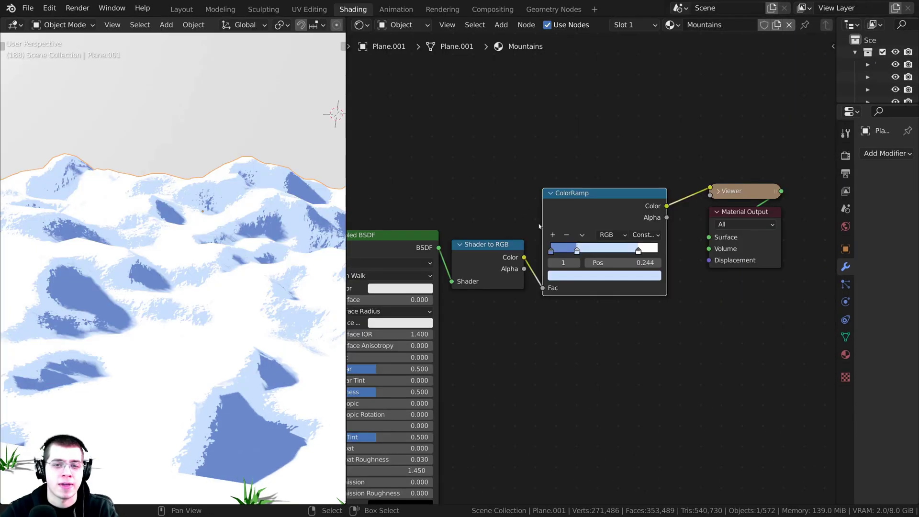
- Examine the shaded areas on the mountains together with the ColorRamp that controls their tones
middle_click_drag(538, 226, 584, 198)
scroll(585, 198, "down", 1)
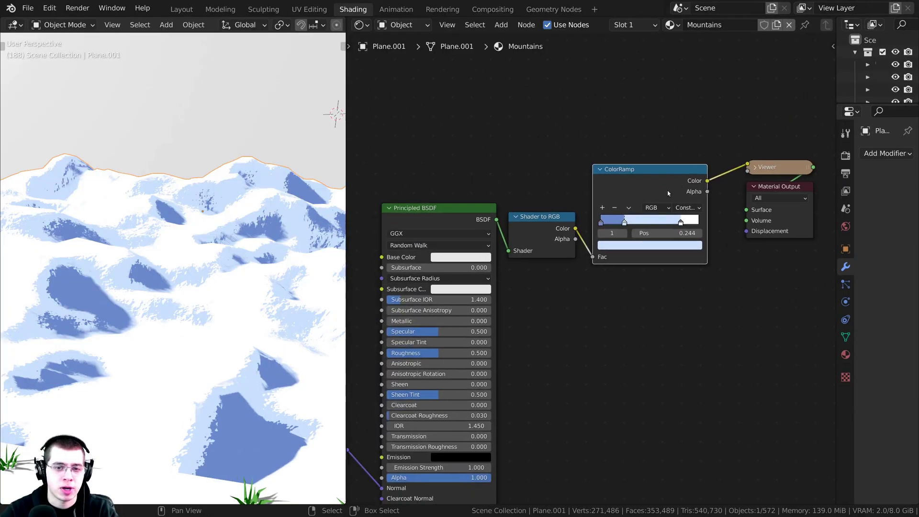
left_click_drag(638, 180, 649, 176)
middle_click_drag(650, 176, 600, 201)
scroll(599, 201, "up", 1)
middle_click_drag(170, 307, 87, 283)
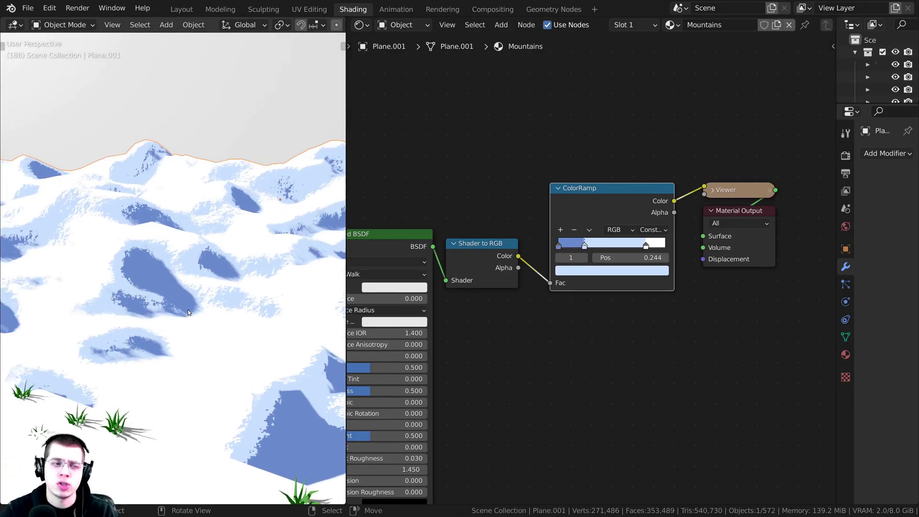
scroll(220, 280, "up", 2)
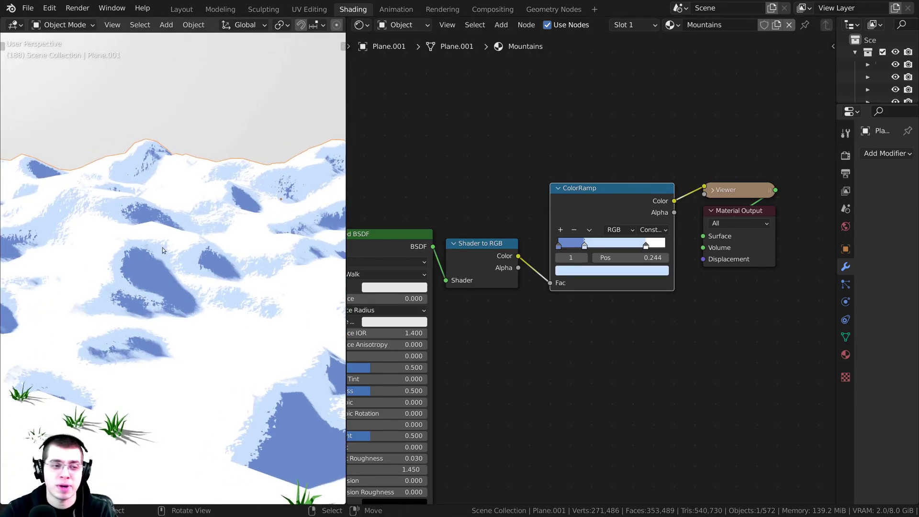
scroll(493, 207, "up", 3)
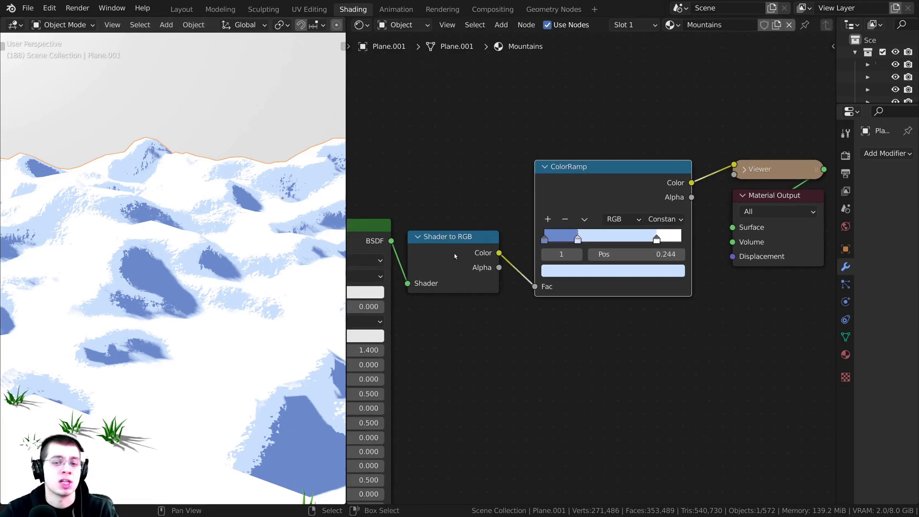
- Recolor the ColorRamp's darkest stop, at position 0.003, to a dark muted brown for the mountain shadows
scroll(587, 229, "up", 2)
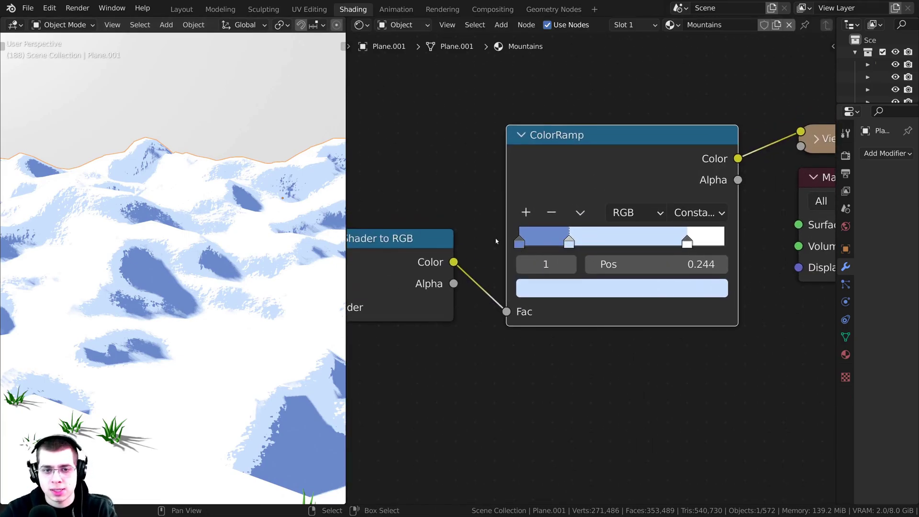
left_click(518, 241)
left_click(541, 287)
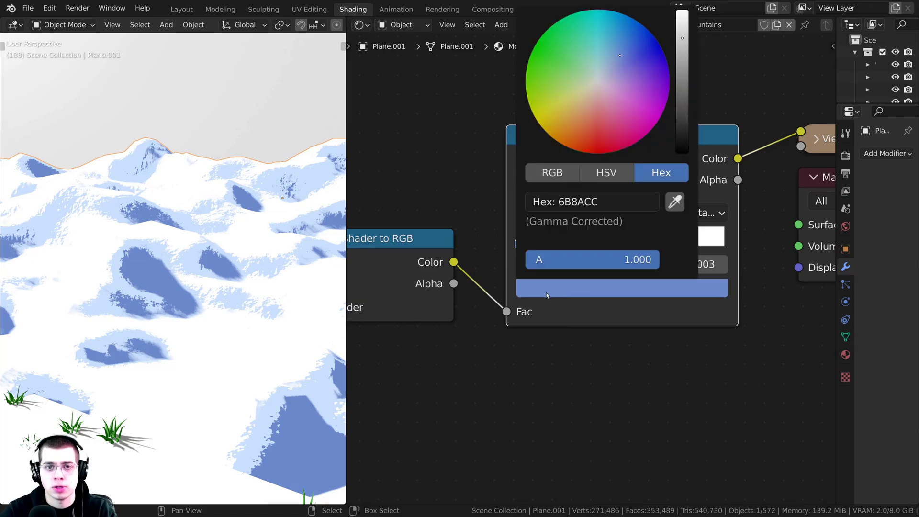
middle_click_drag(537, 259, 531, 306)
left_click(555, 341)
left_click_drag(580, 143, 580, 160)
left_click_drag(679, 116, 675, 134)
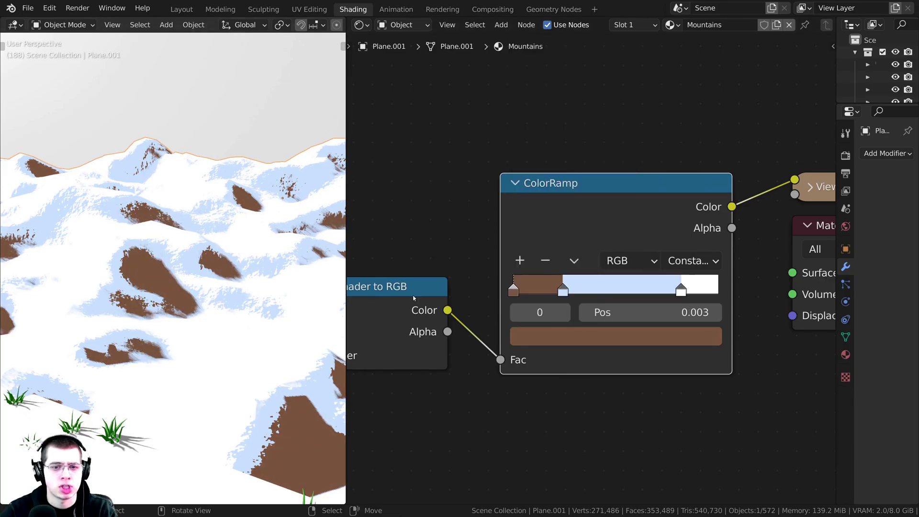
- Recolor the ColorRamp's middle stop, at position 0.244, to the tan B4966B
left_click(563, 289)
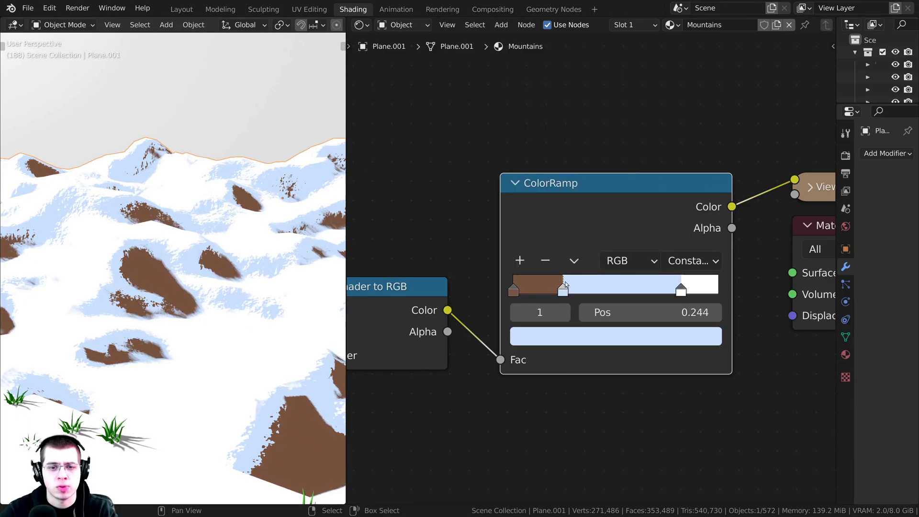
left_click(546, 335)
left_click_drag(582, 158, 574, 153)
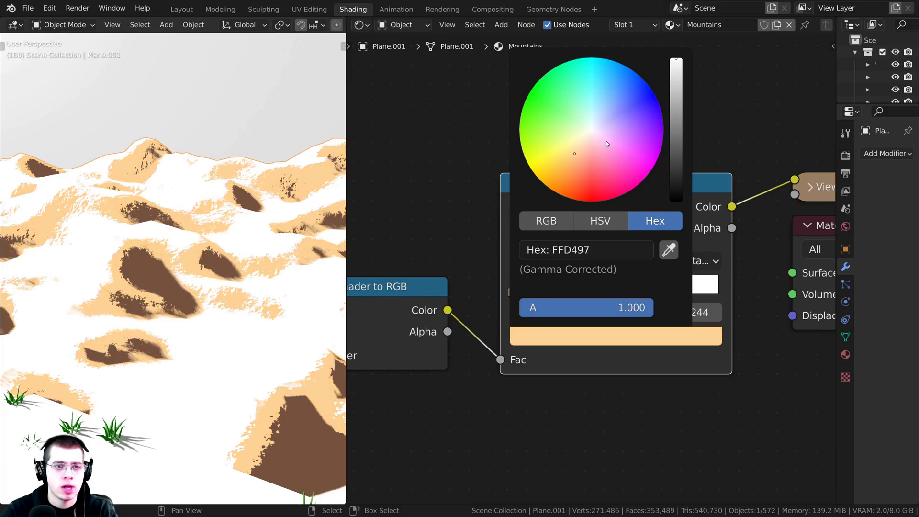
left_click_drag(676, 97, 676, 100)
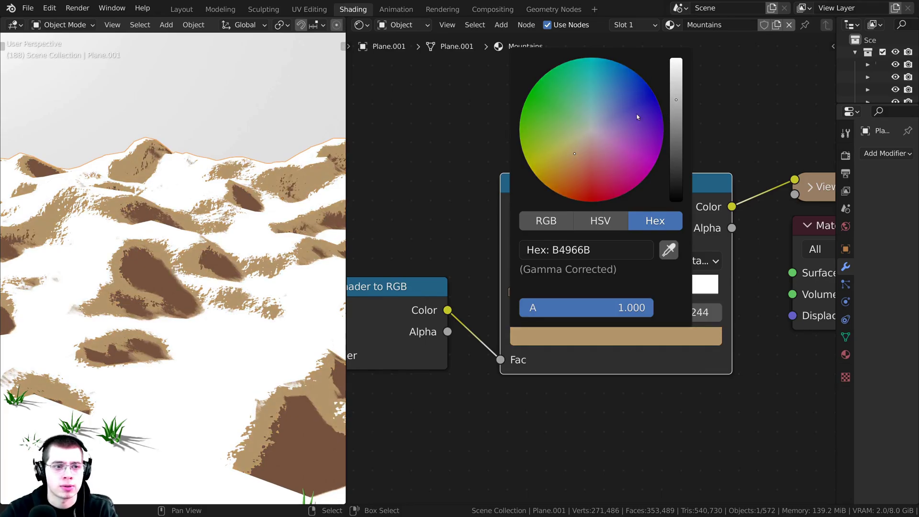